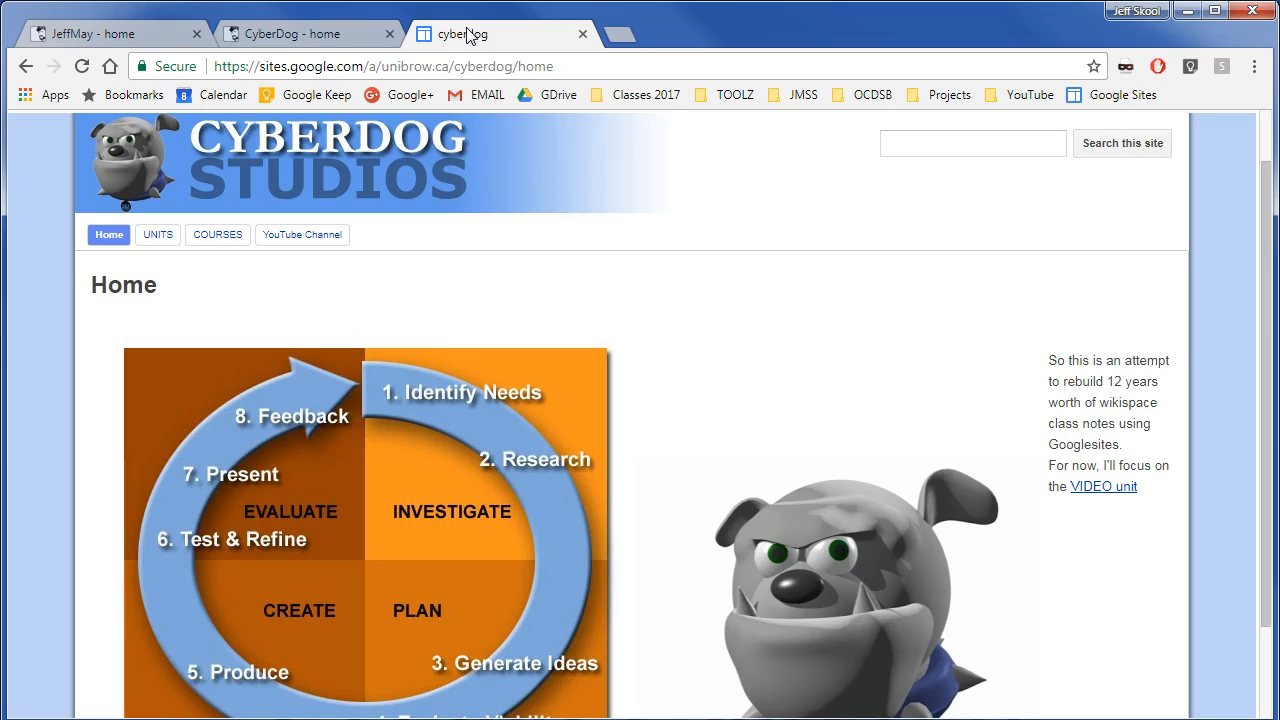
# Step: Look over the CyberDog wiki's home page and its lists of units and supplemental units
pyautogui.click(308, 30)
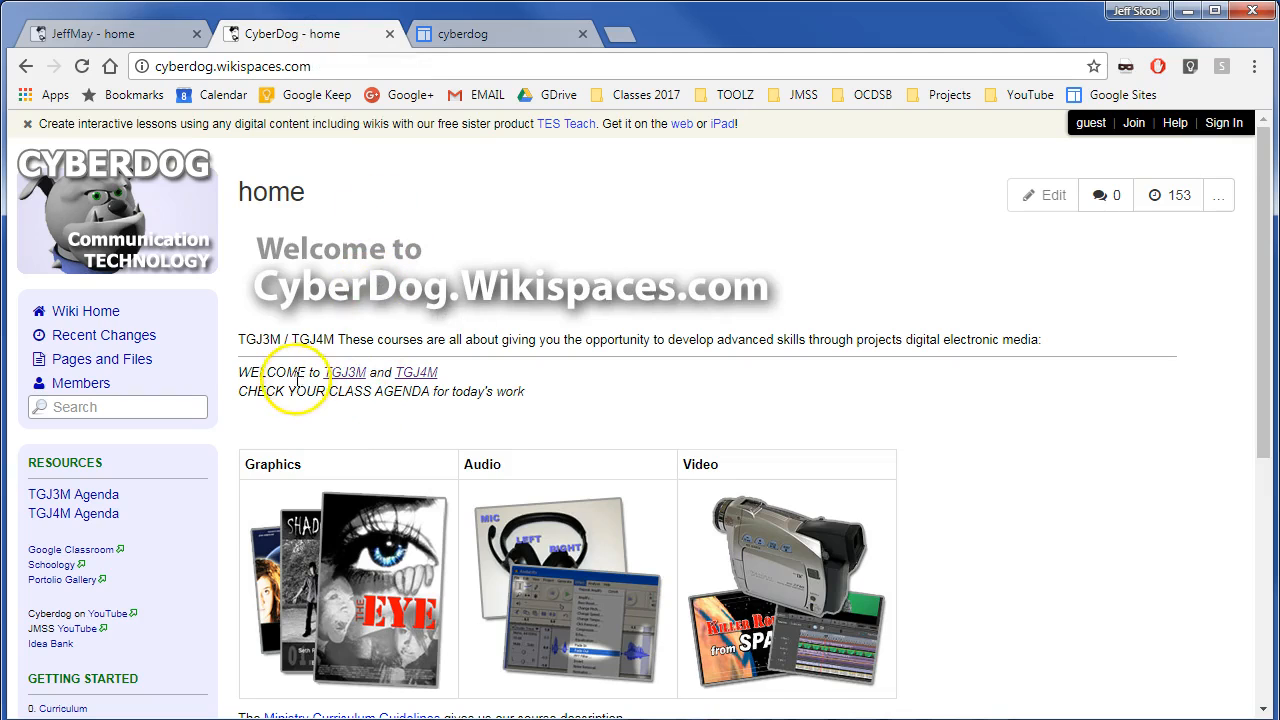
pyautogui.scroll(-2, 290, 400)
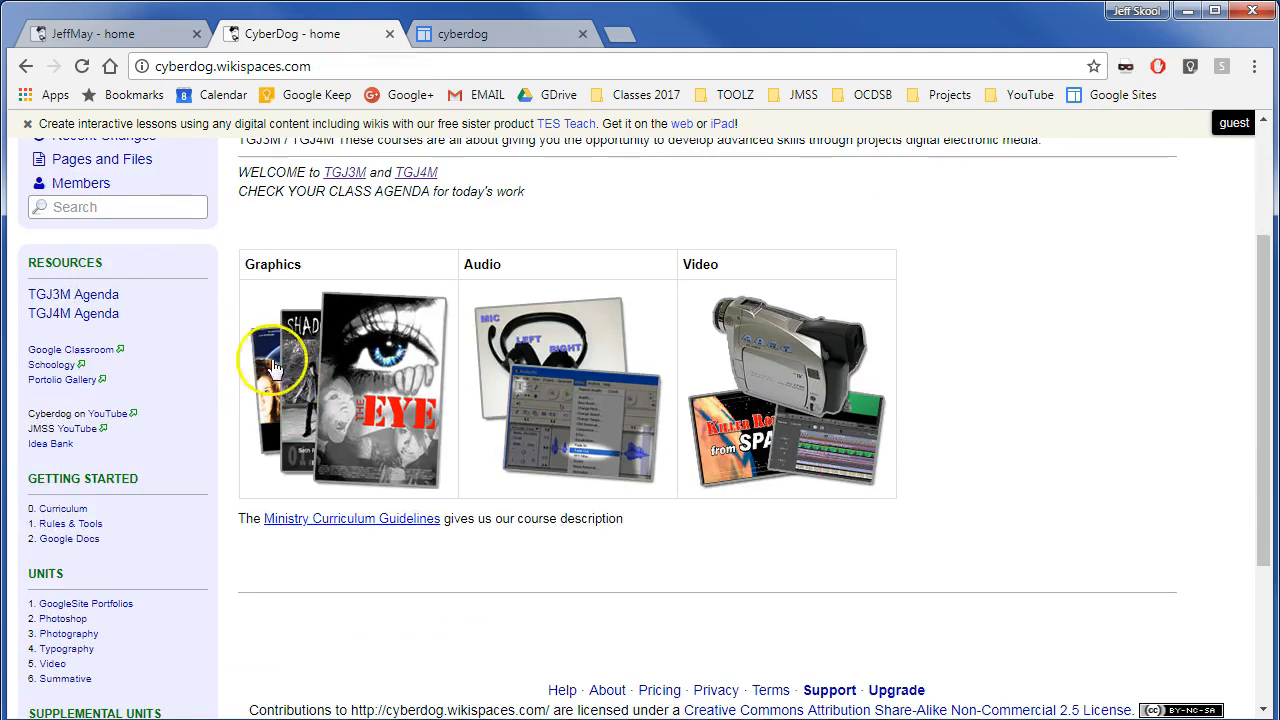
pyautogui.scroll(2, 285, 370)
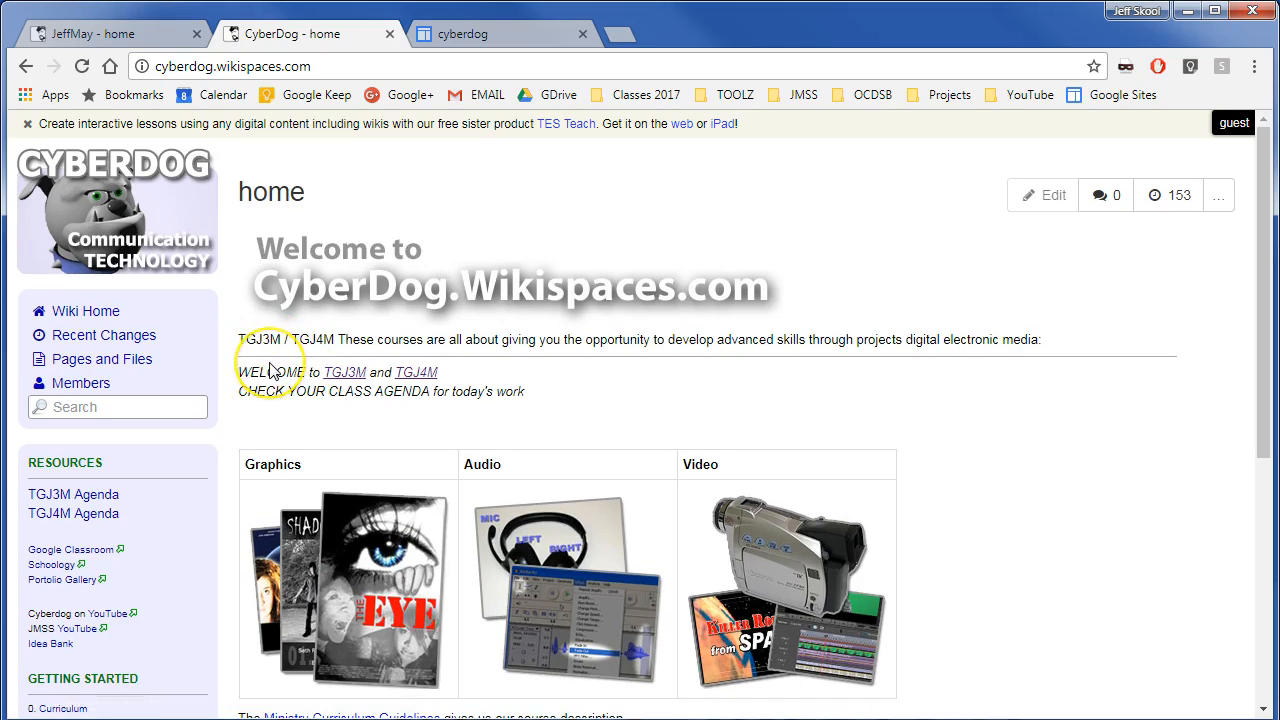
pyautogui.scroll(-1, 265, 370)
pyautogui.scroll(-4, 270, 371)
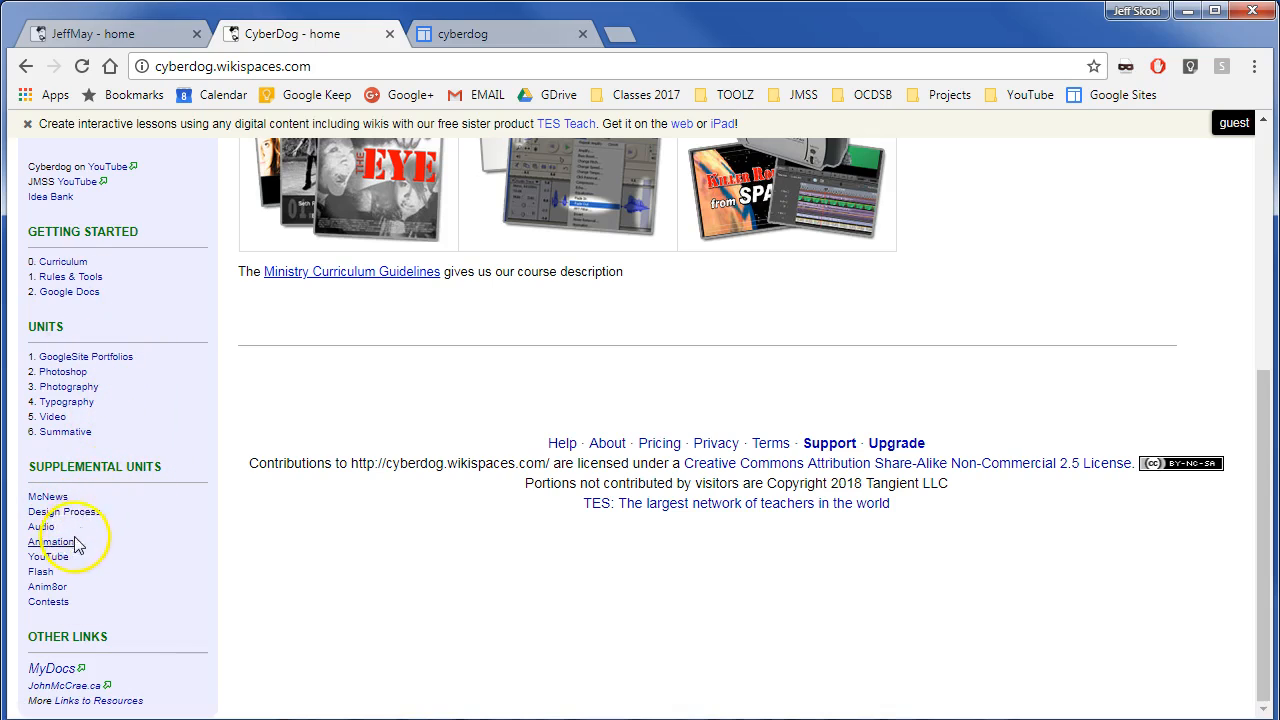
# Step: Open the wiki's Flash unit and browse its graphics, illustration and exporting jpgs pages
pyautogui.click(43, 572)
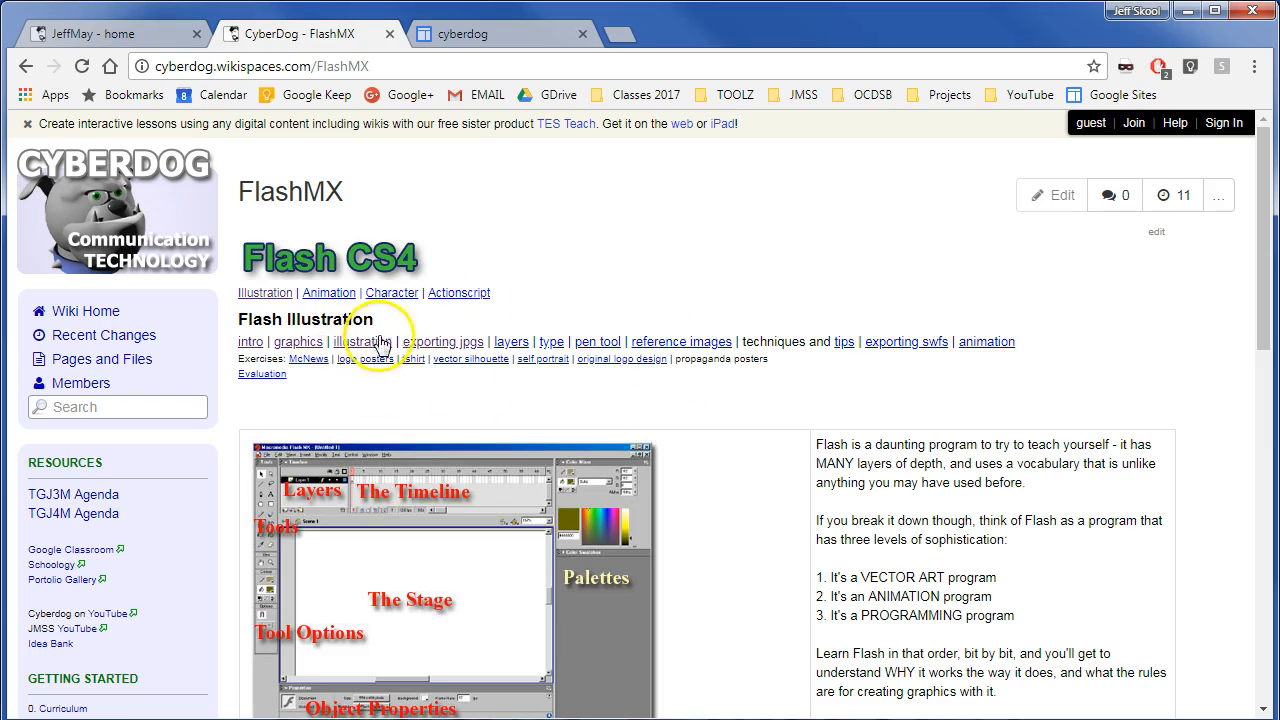
pyautogui.click(300, 343)
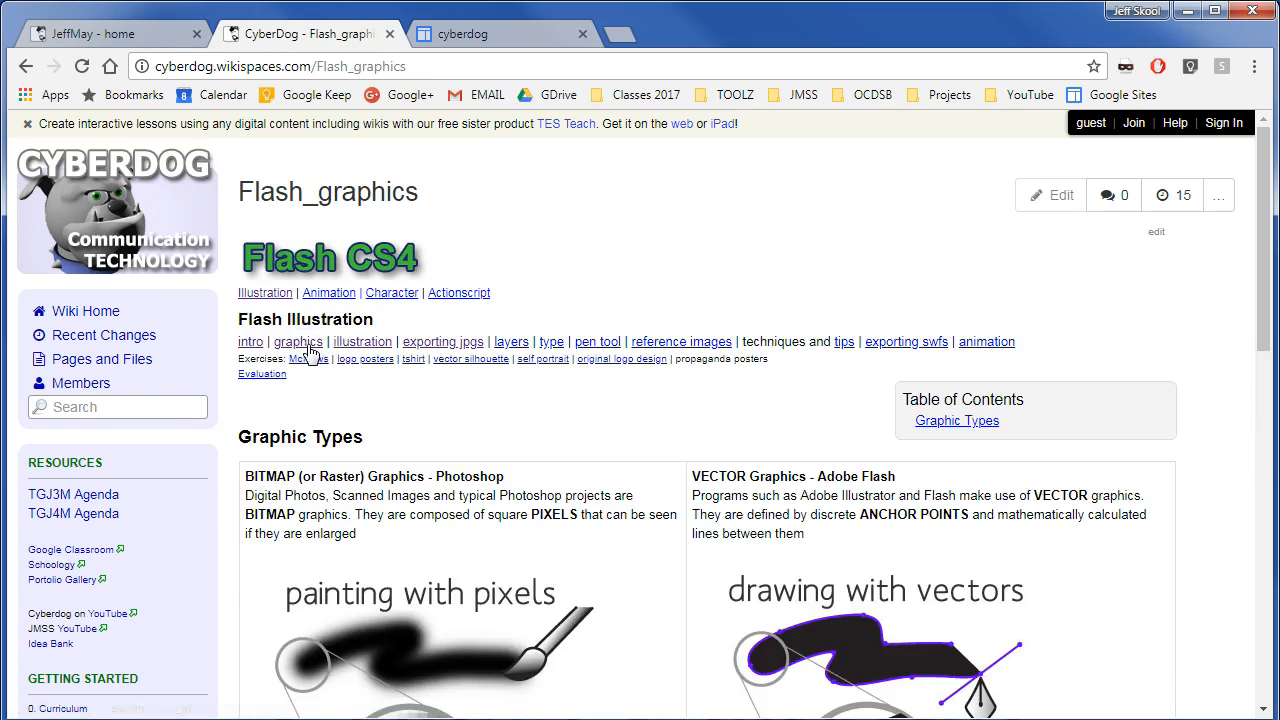
pyautogui.click(372, 343)
pyautogui.click(416, 343)
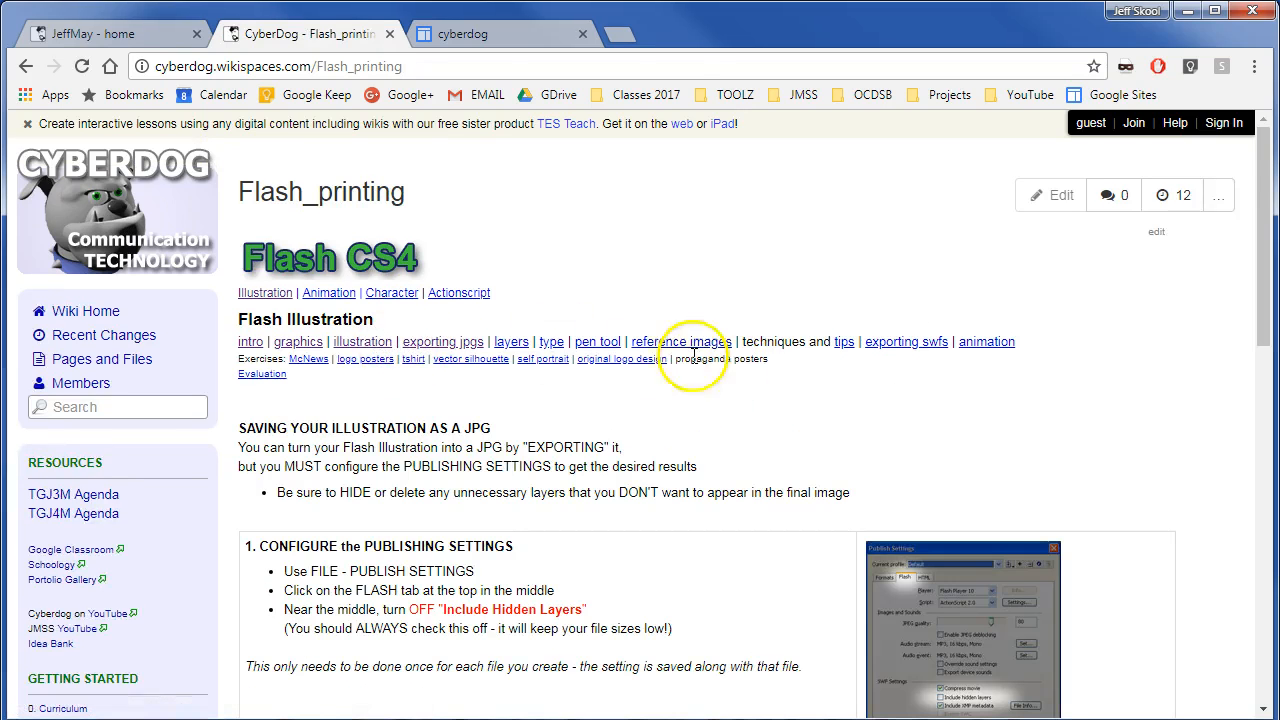
pyautogui.click(362, 342)
# Step: Compare the wiki's Flash illustration page with the Google Sites version, opening that site's FLASH ILLUSTRATION unit page
pyautogui.click(489, 38)
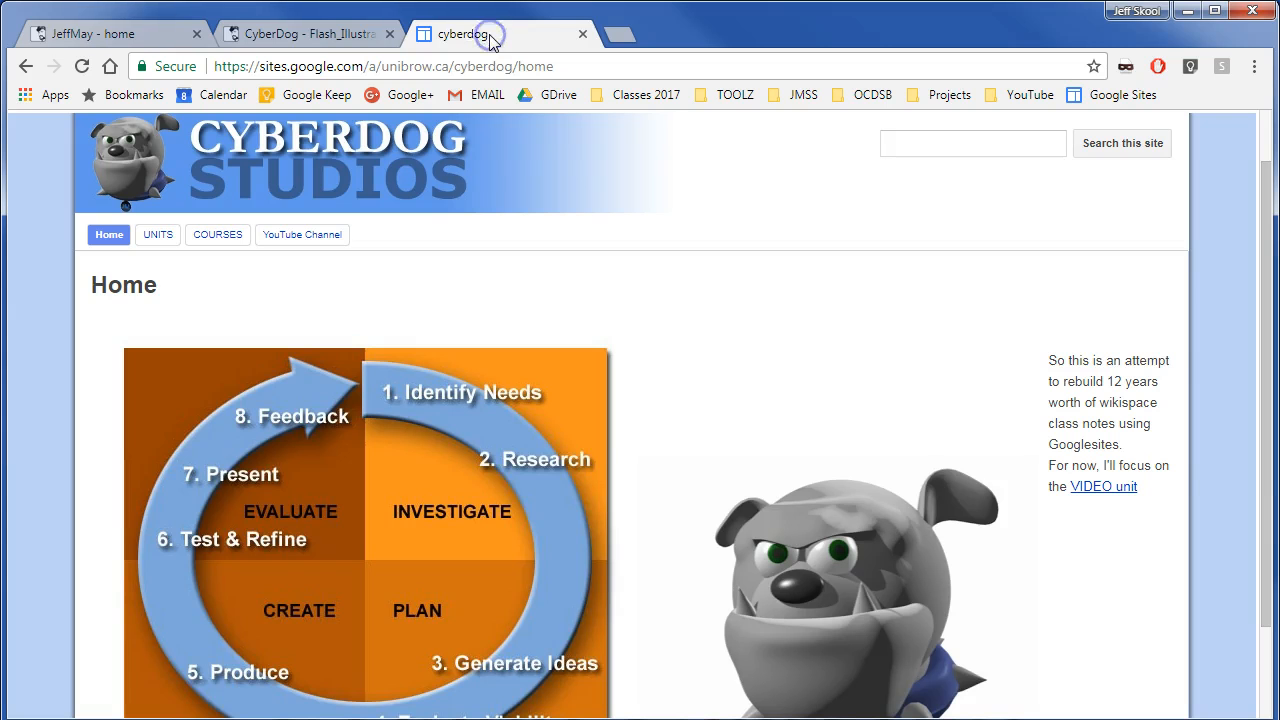
pyautogui.click(313, 35)
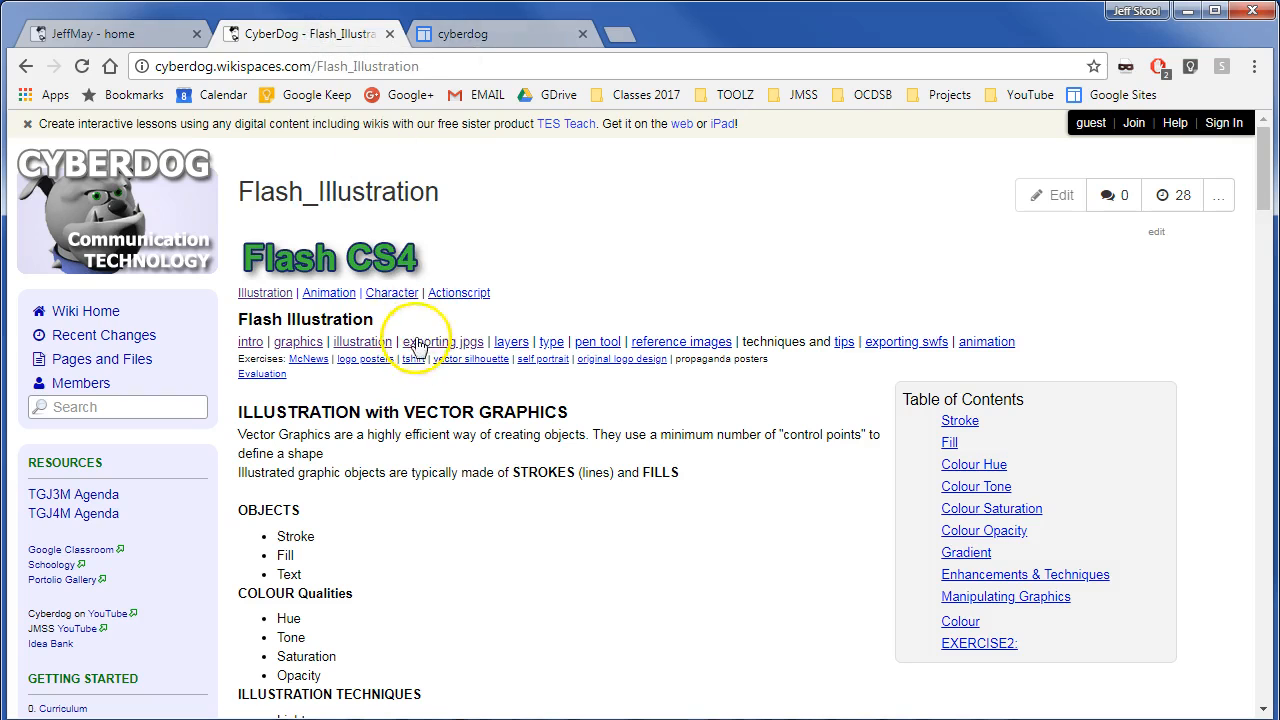
pyautogui.click(466, 33)
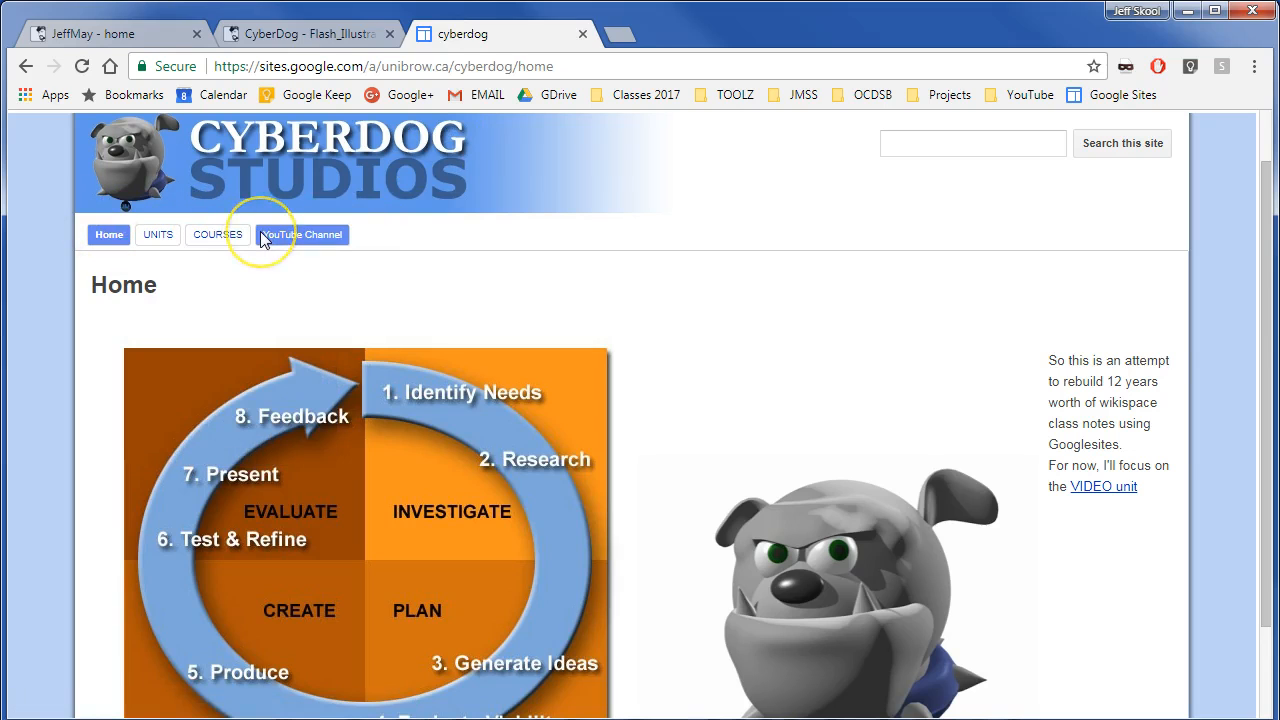
pyautogui.moveTo(152, 234)
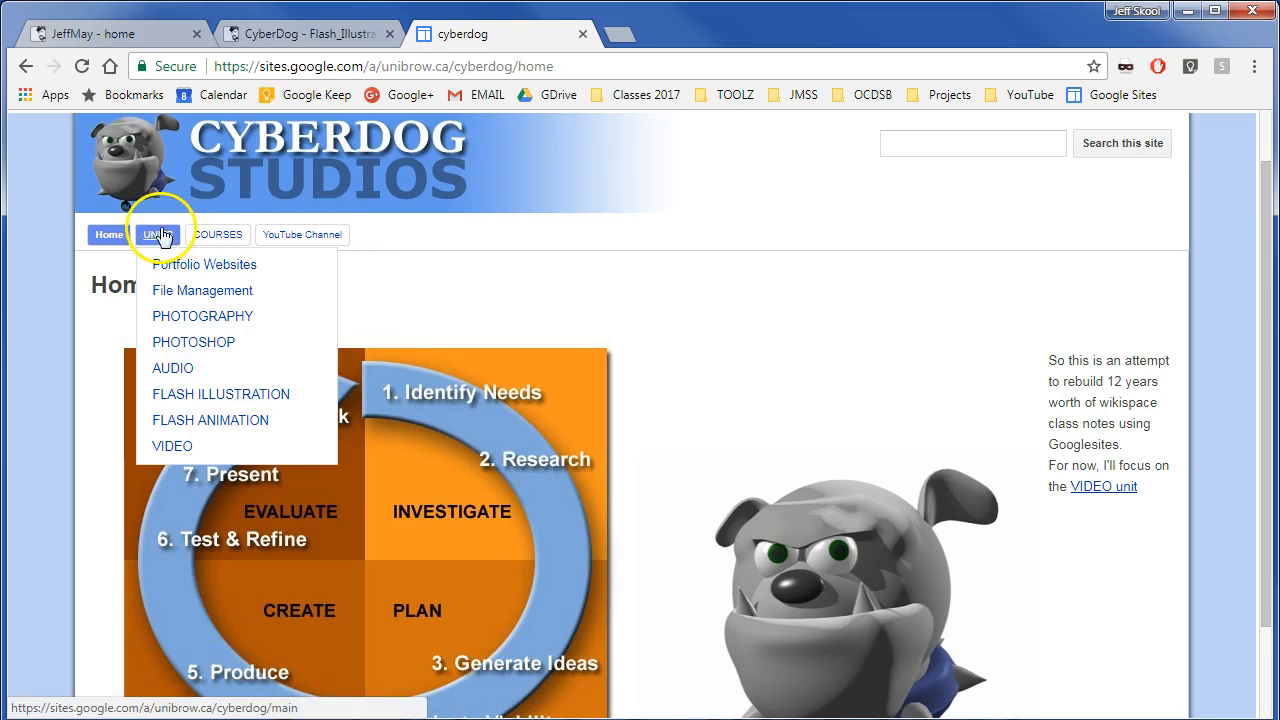
pyautogui.click(196, 399)
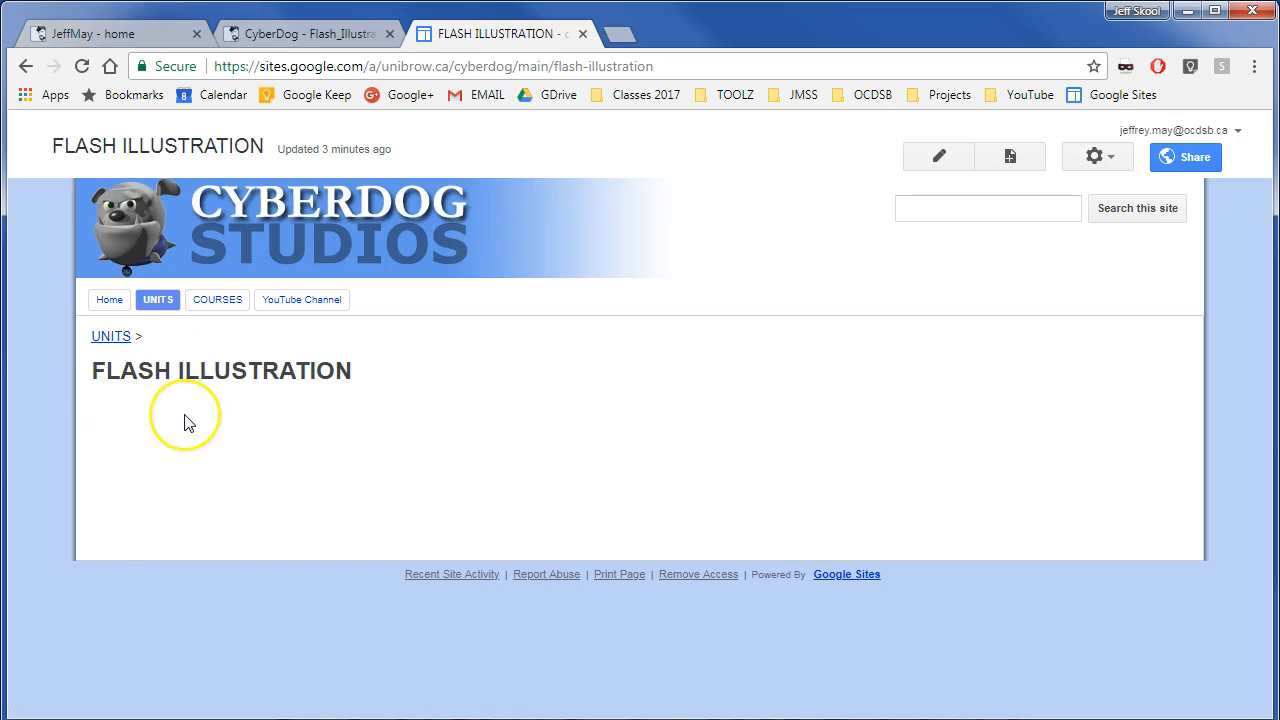
# Step: Browse the Google site's VIDEO unit subpages from Production through Live Video Shoot and Post Production to Basic Editing
pyautogui.moveTo(157, 297)
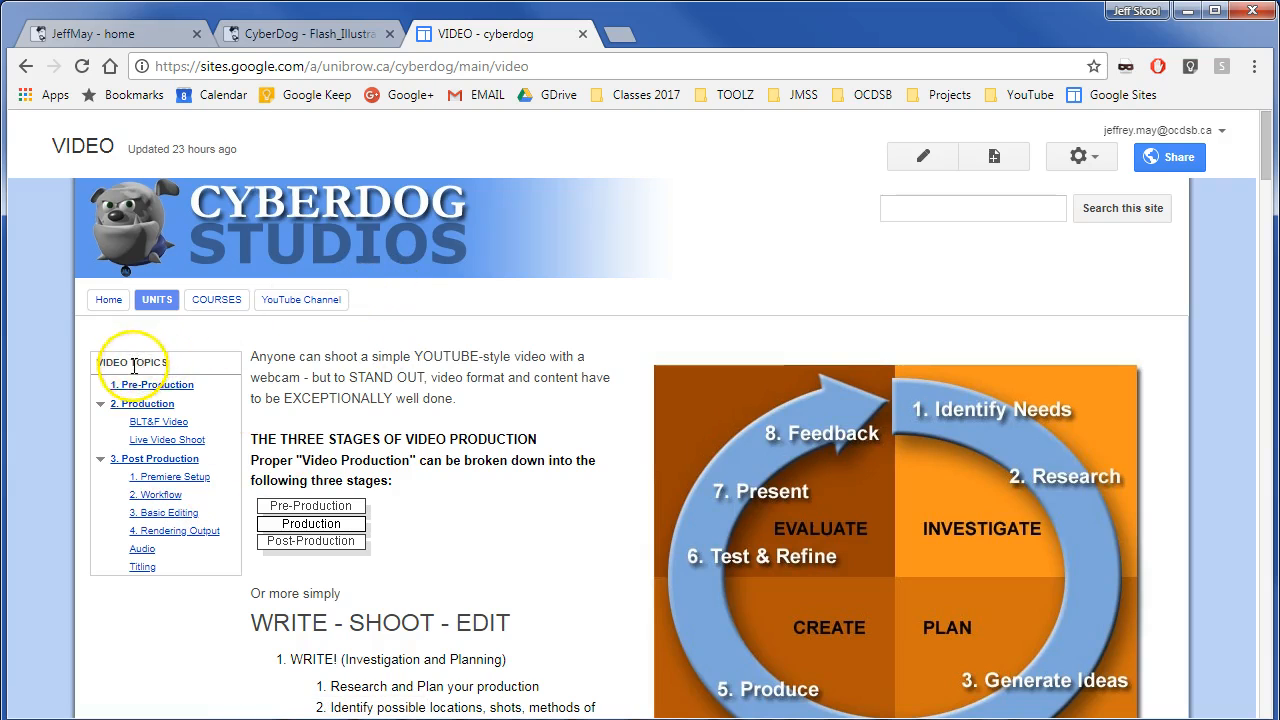
pyautogui.click(143, 406)
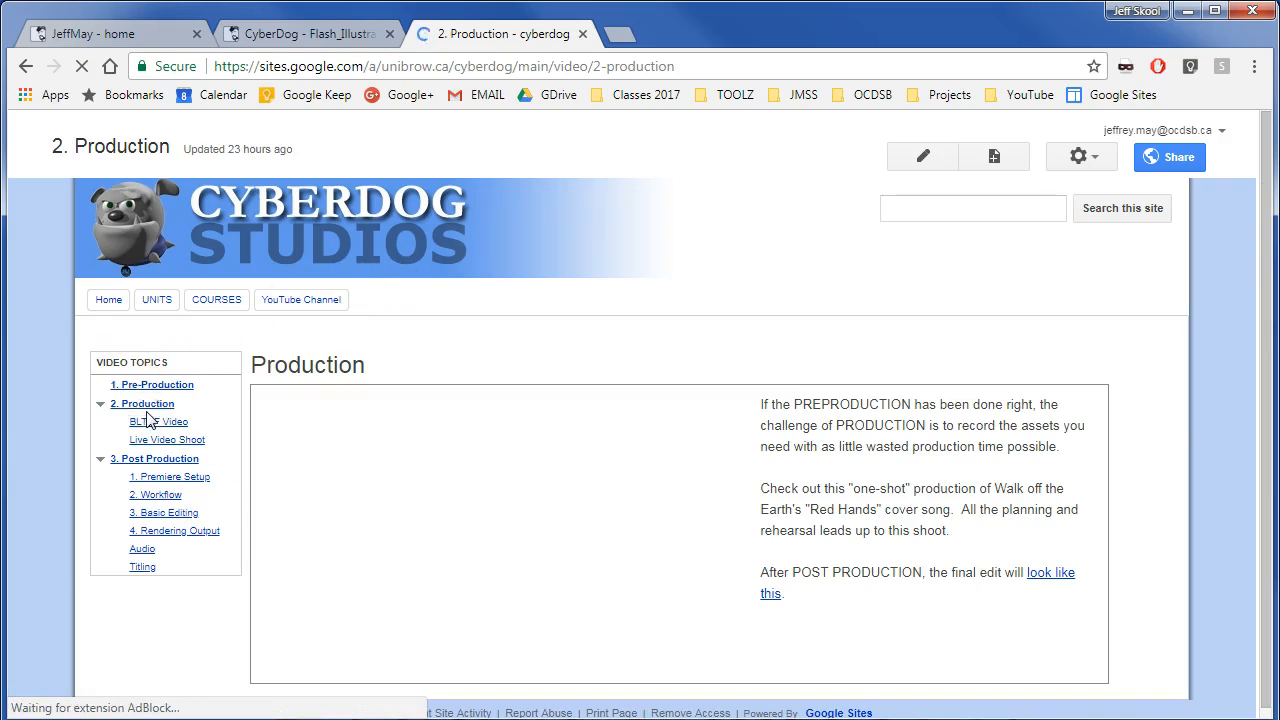
pyautogui.click(150, 422)
pyautogui.click(152, 440)
pyautogui.click(157, 462)
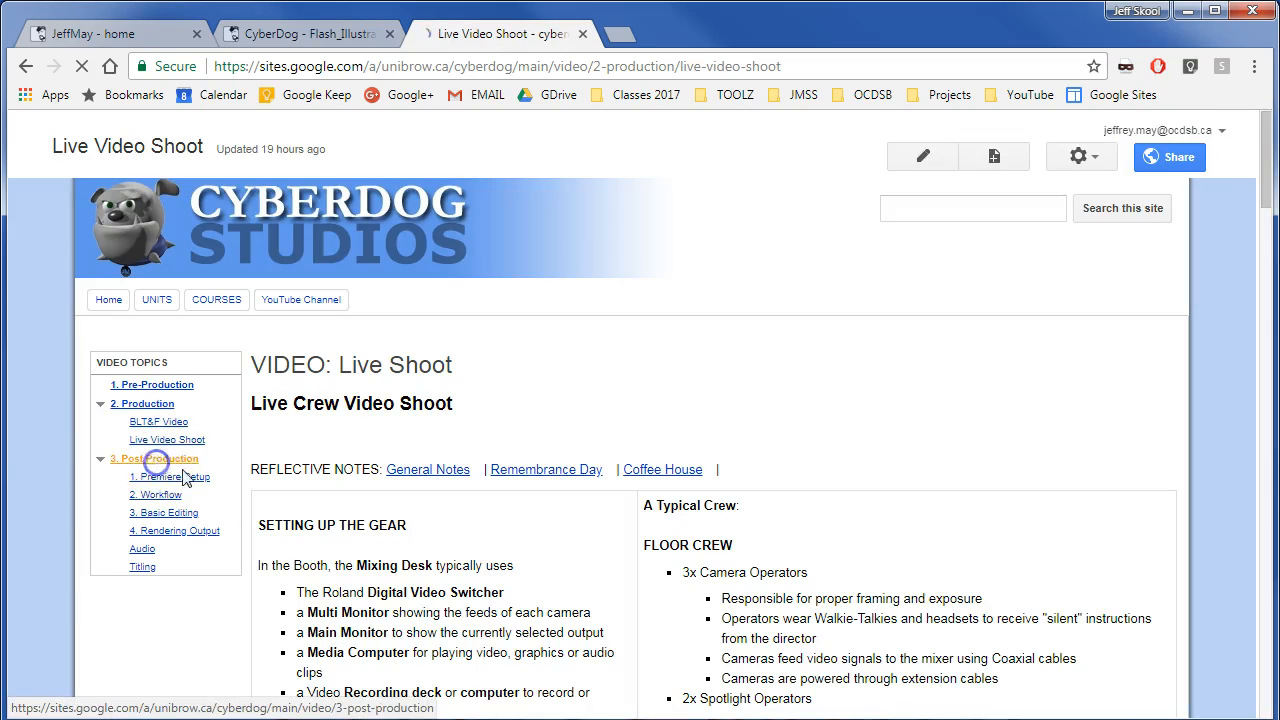
pyautogui.click(185, 478)
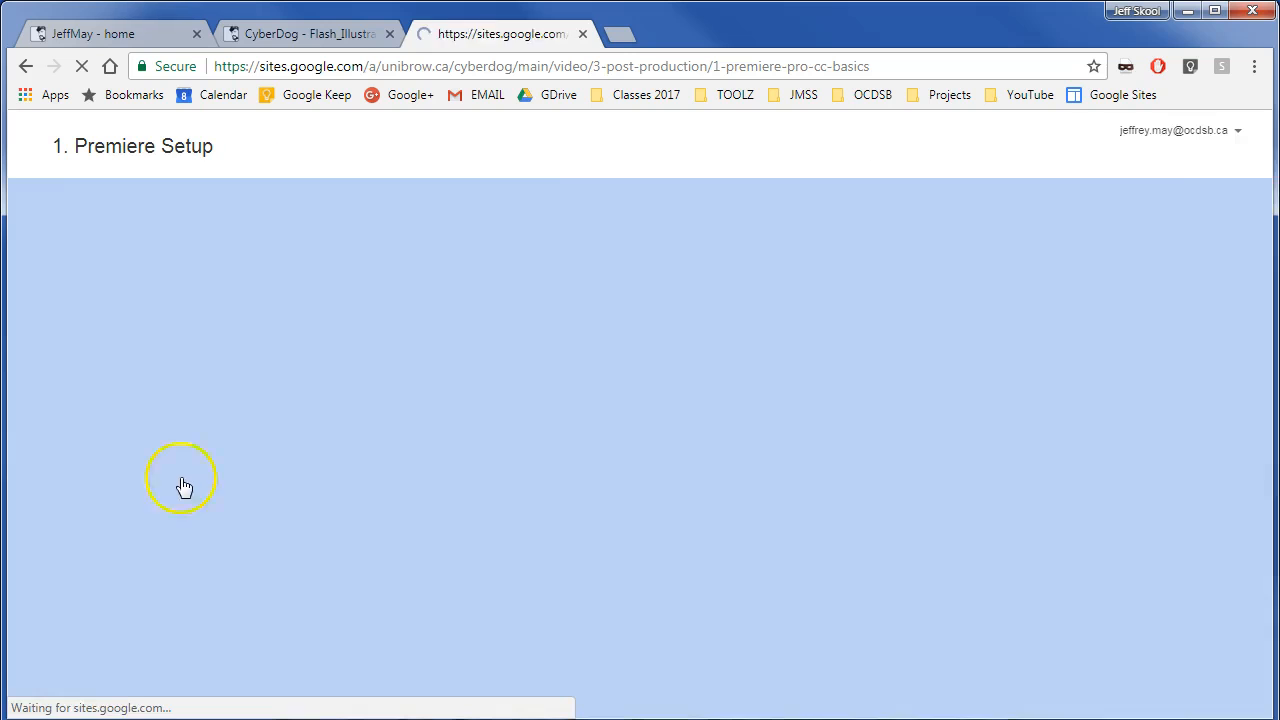
pyautogui.click(157, 494)
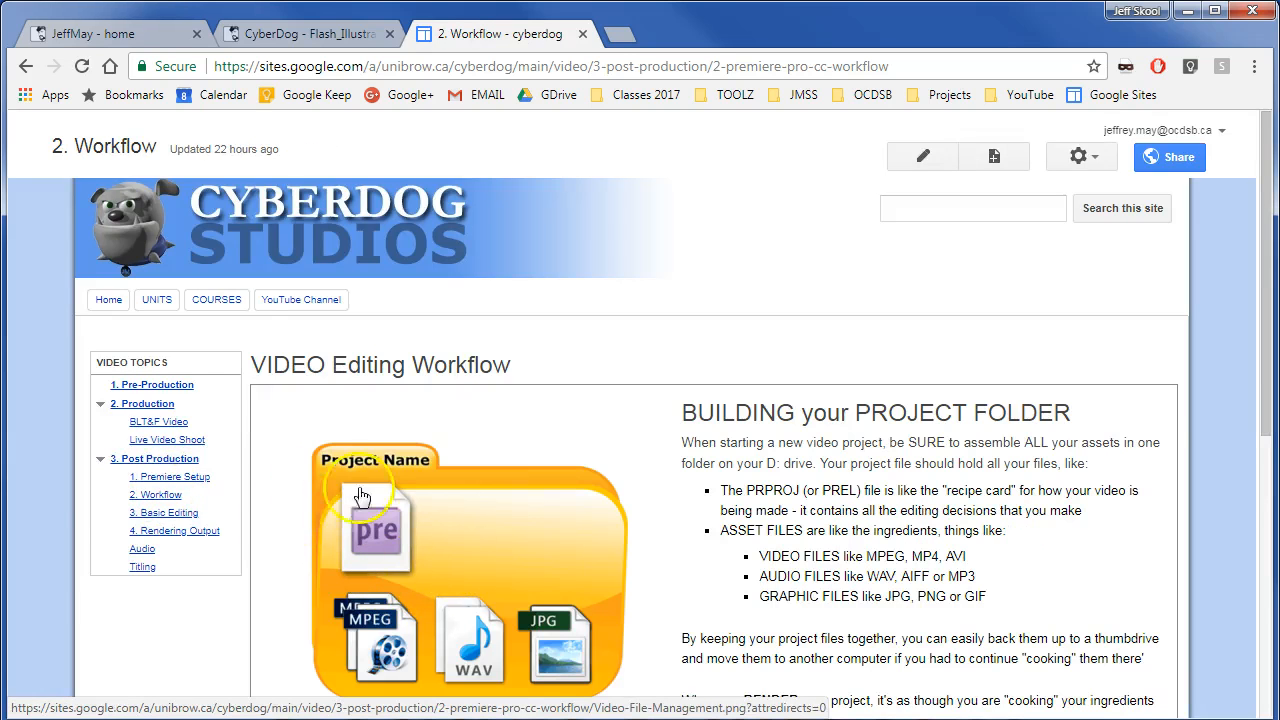
pyautogui.click(162, 514)
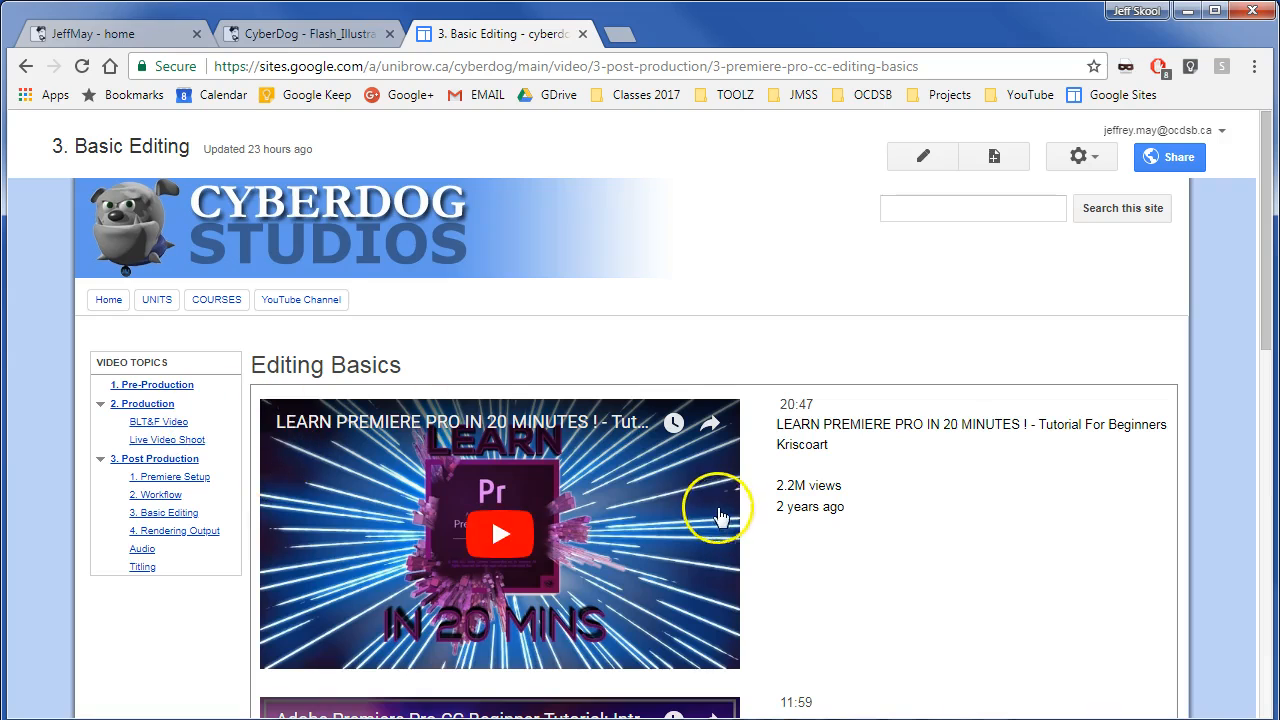
# Step: Compare the wiki's Flash illustration page with the Google site's Basic Editing page
pyautogui.click(320, 33)
pyautogui.click(480, 33)
pyautogui.click(302, 33)
pyautogui.click(378, 350)
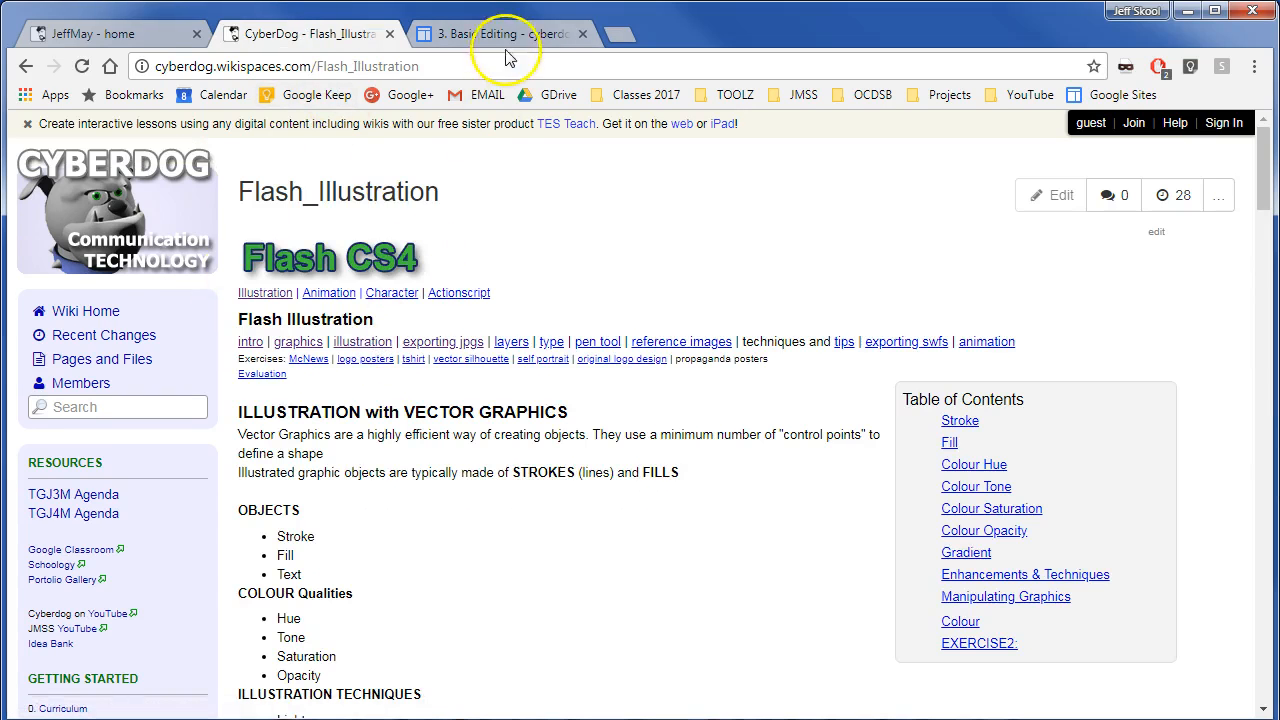
pyautogui.click(500, 30)
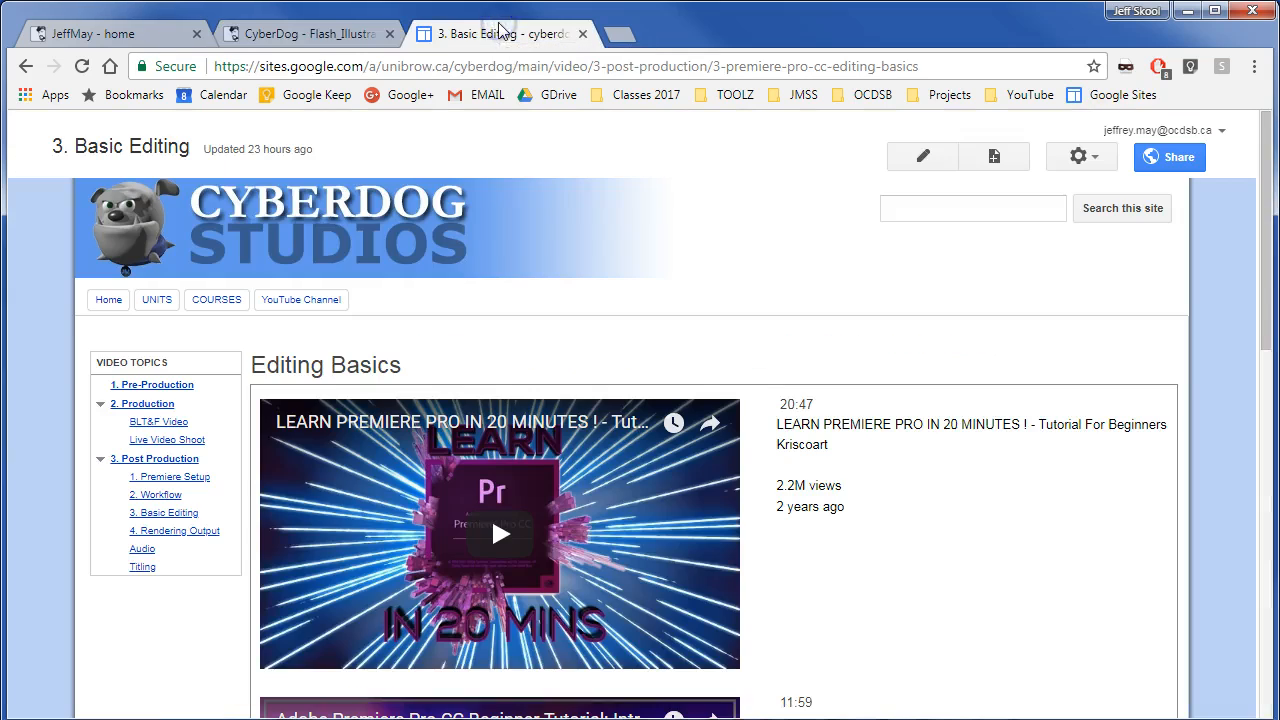
# Step: Open the Google site's FLASH ILLUSTRATION unit page for editing and apply the Left sidebar layout
pyautogui.moveTo(158, 302)
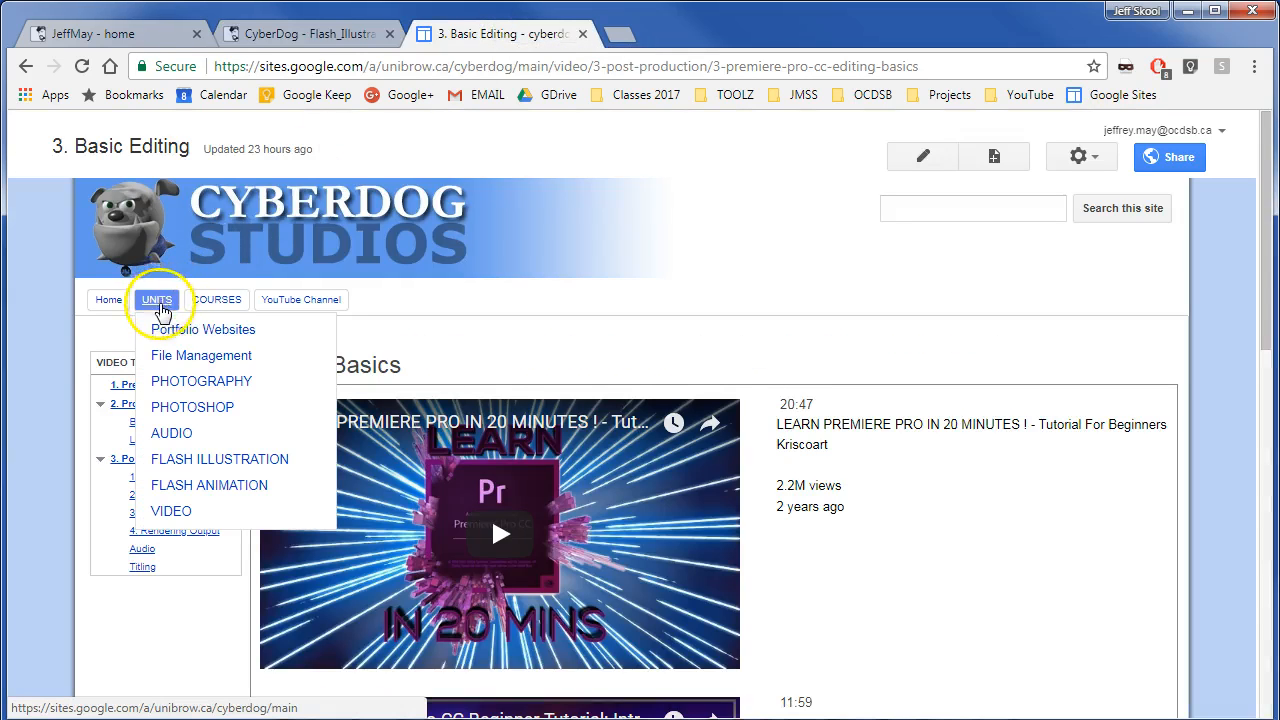
pyautogui.click(188, 459)
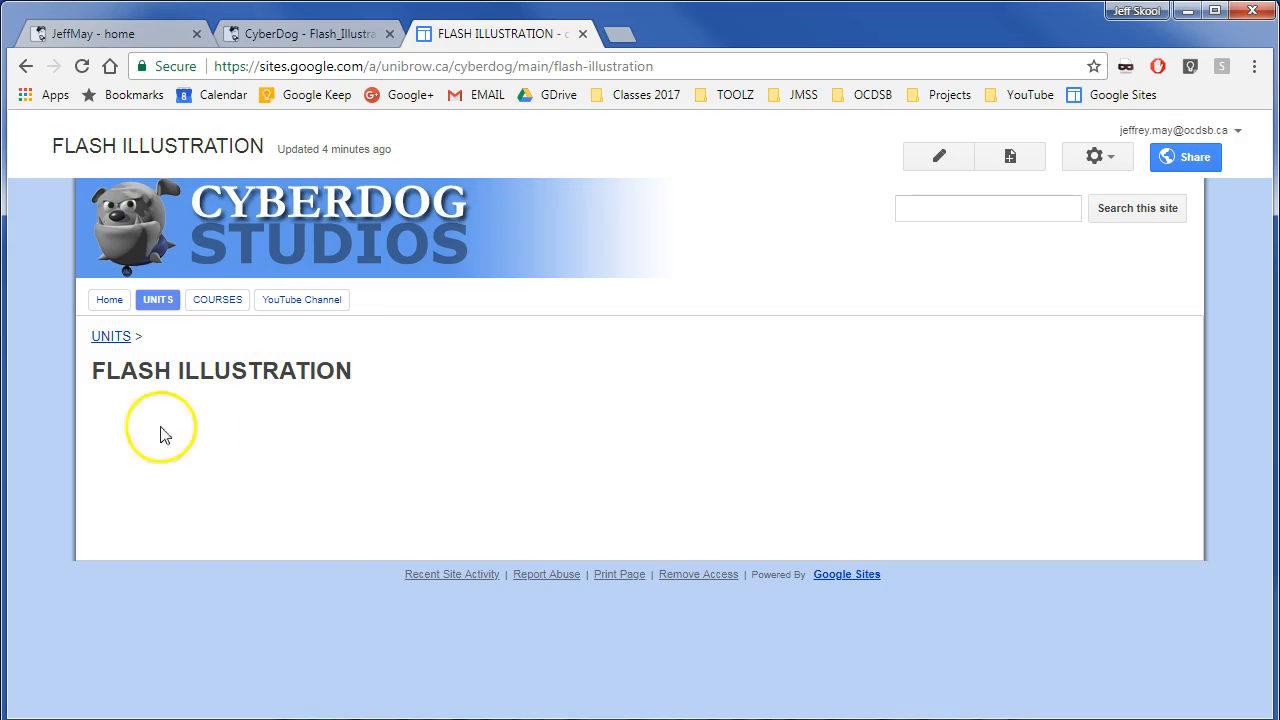
pyautogui.click(940, 156)
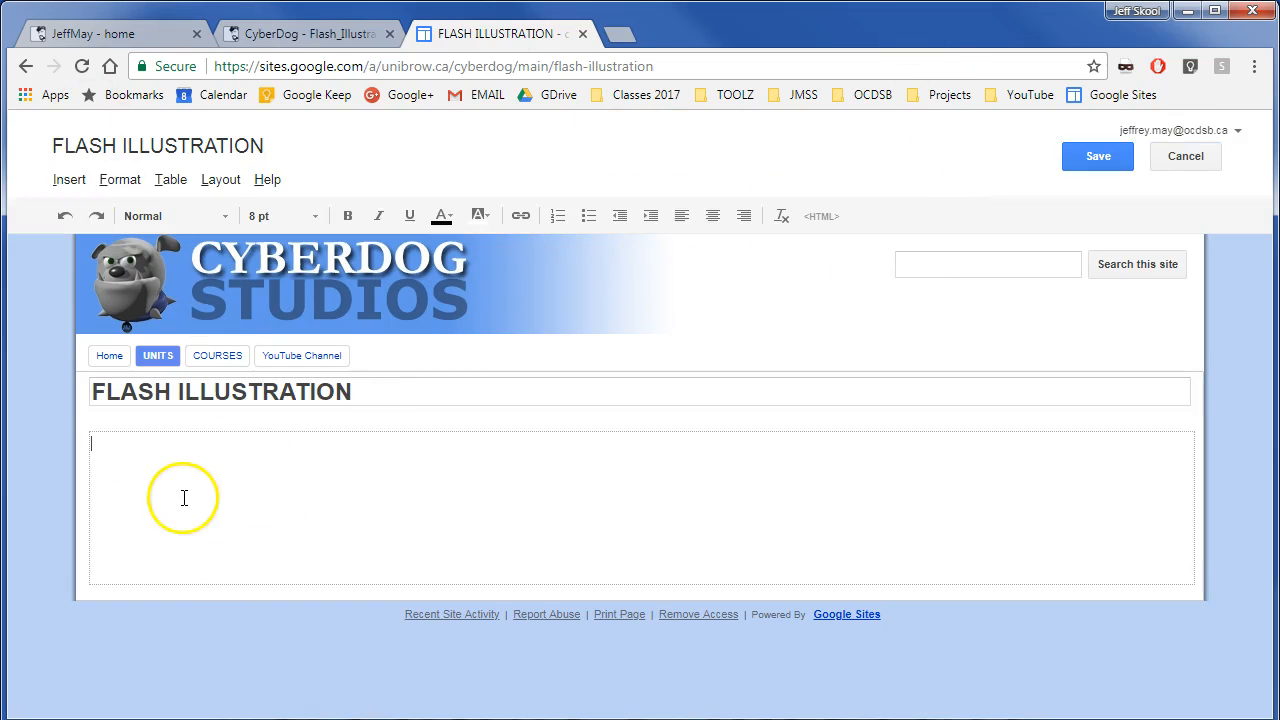
pyautogui.click(222, 182)
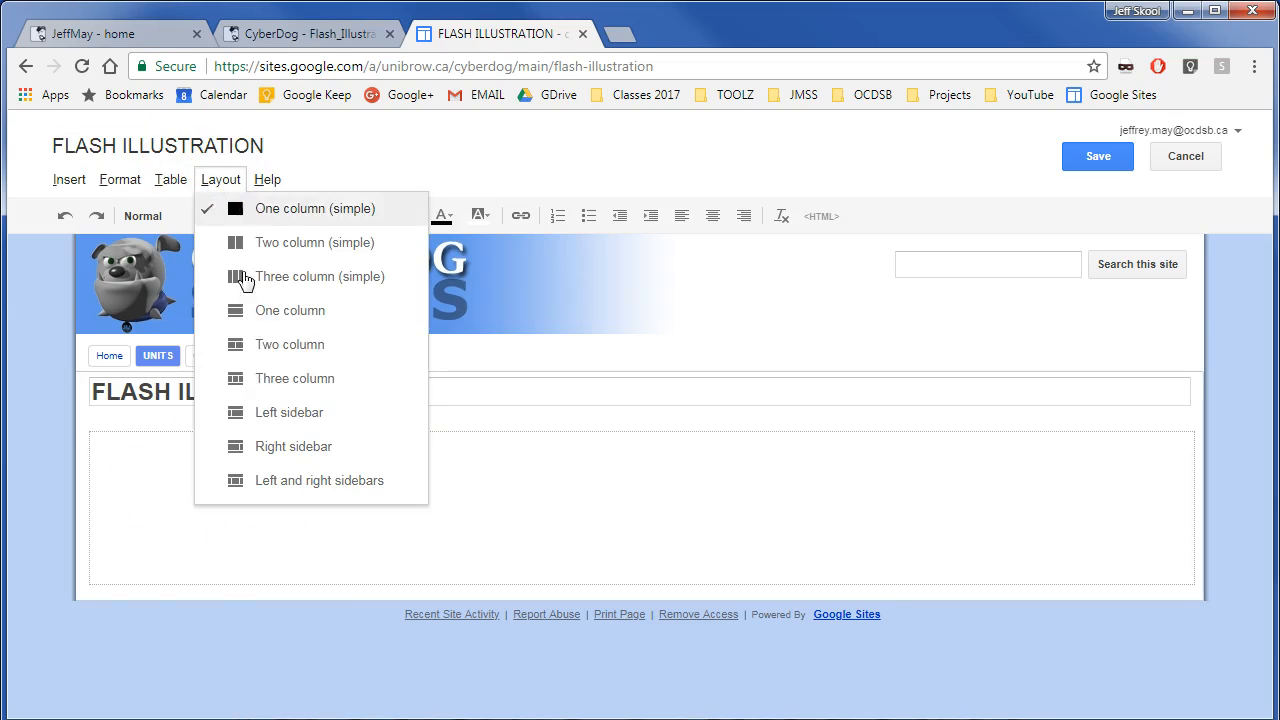
pyautogui.click(260, 418)
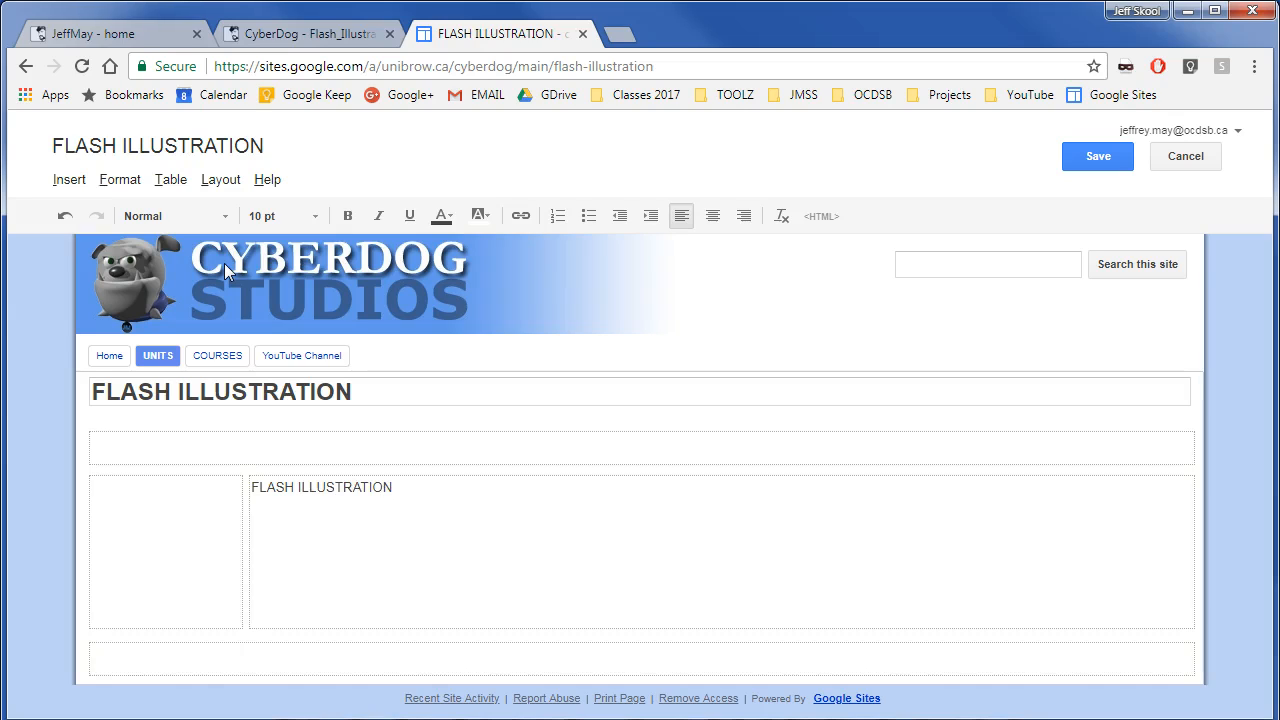
# Step: Add the heading text "FLASH ILLUSTRATION:" to the page's main column and enlarge its font size
pyautogui.hotkey('ctrl', 'a')
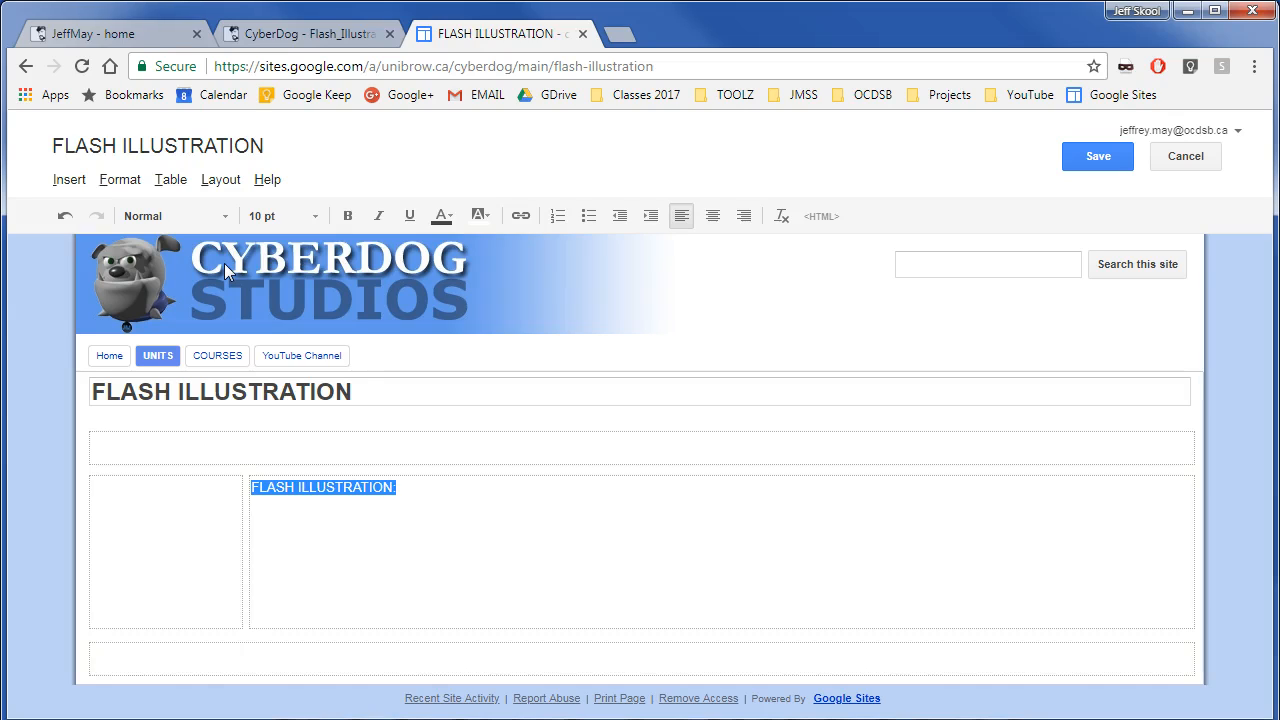
pyautogui.click(314, 216)
pyautogui.click(290, 353)
# Step: Start inserting a subpage listing in the page's sidebar column and title it "Flash Illustration"
pyautogui.click(128, 509)
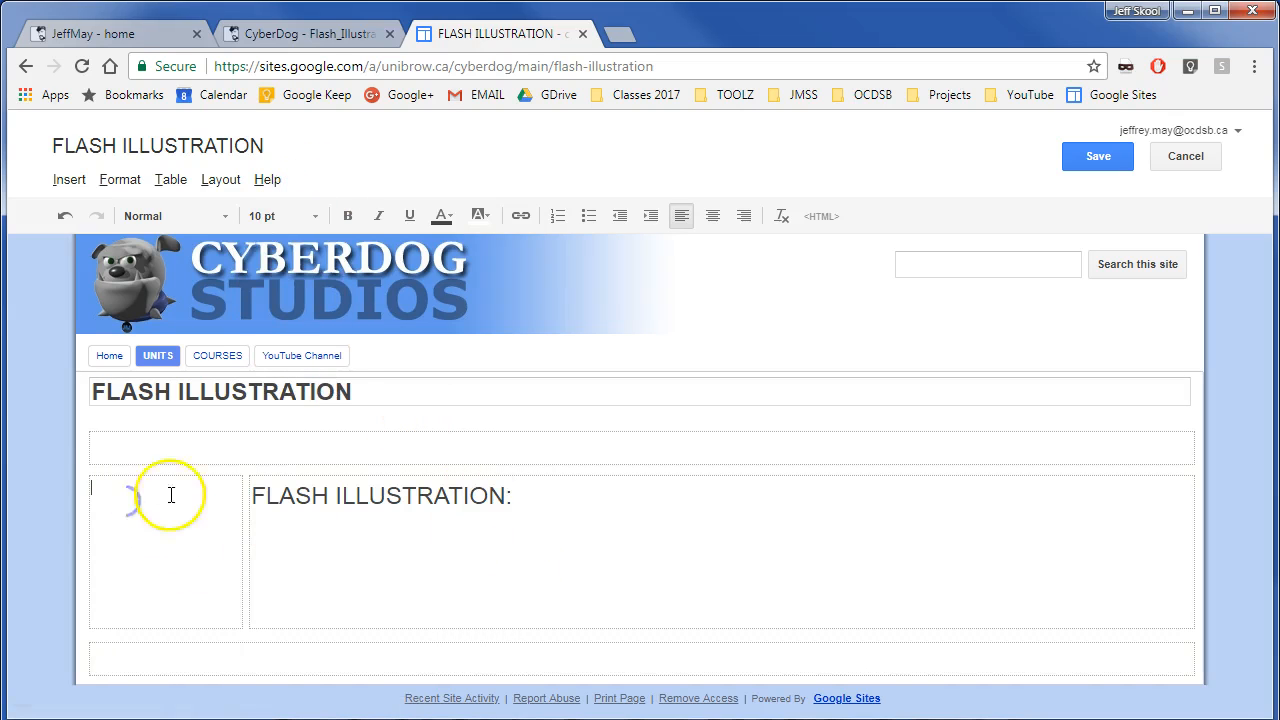
pyautogui.click(69, 181)
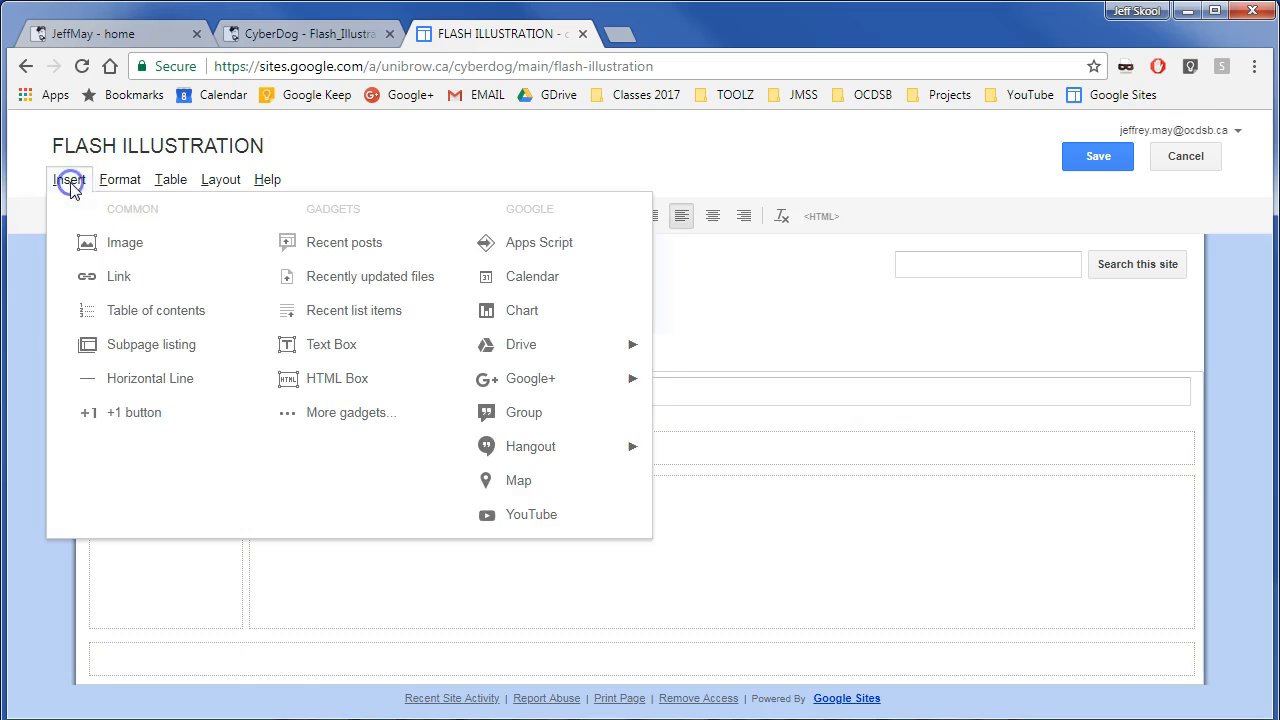
pyautogui.click(128, 346)
pyautogui.moveTo(567, 273); pyautogui.dragTo(357, 250)
pyautogui.write('Flash Illustration')
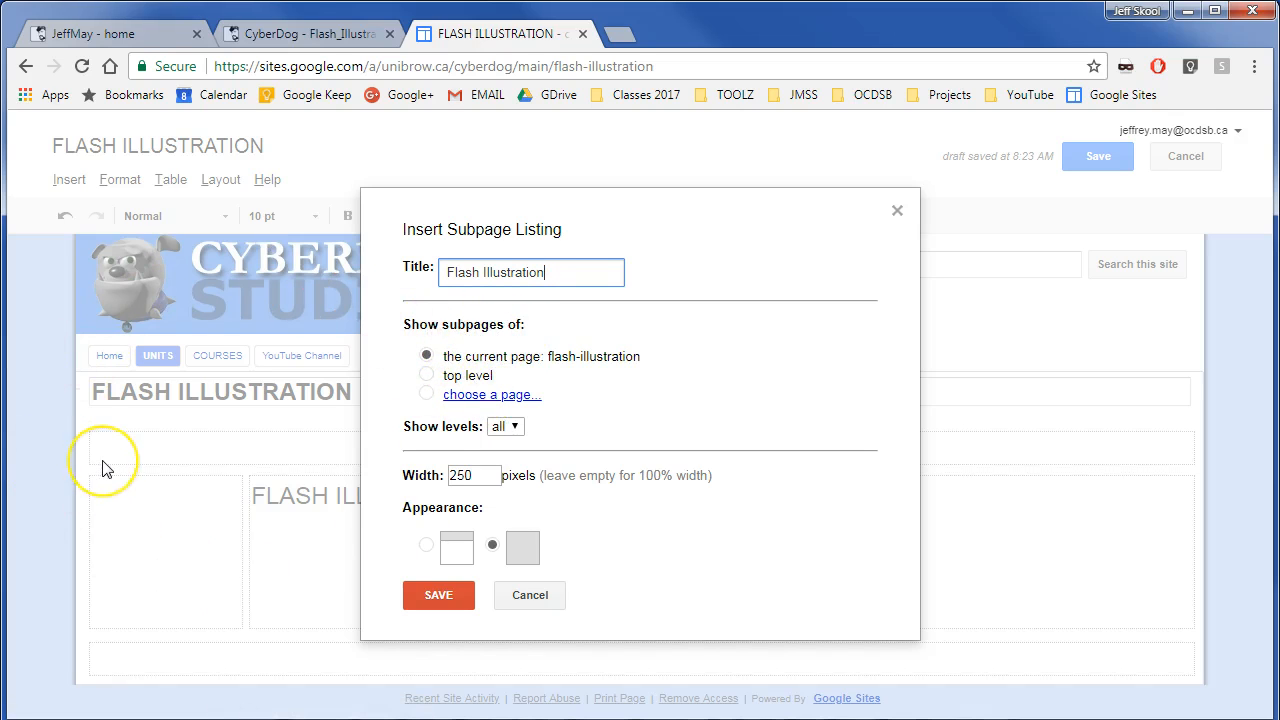
# Step: Make the listing show the subpages of the FLASH ILLUSTRATION page under UNITS
pyautogui.click(466, 395)
pyautogui.click(474, 375)
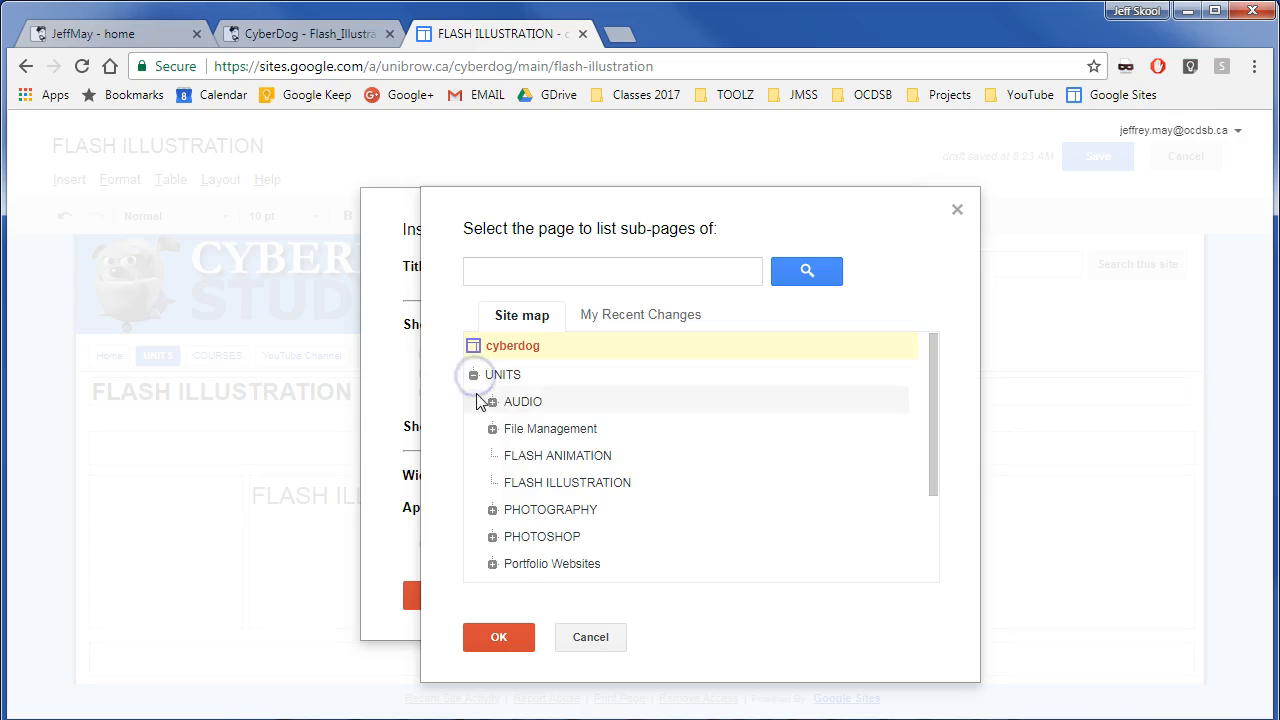
pyautogui.click(543, 484)
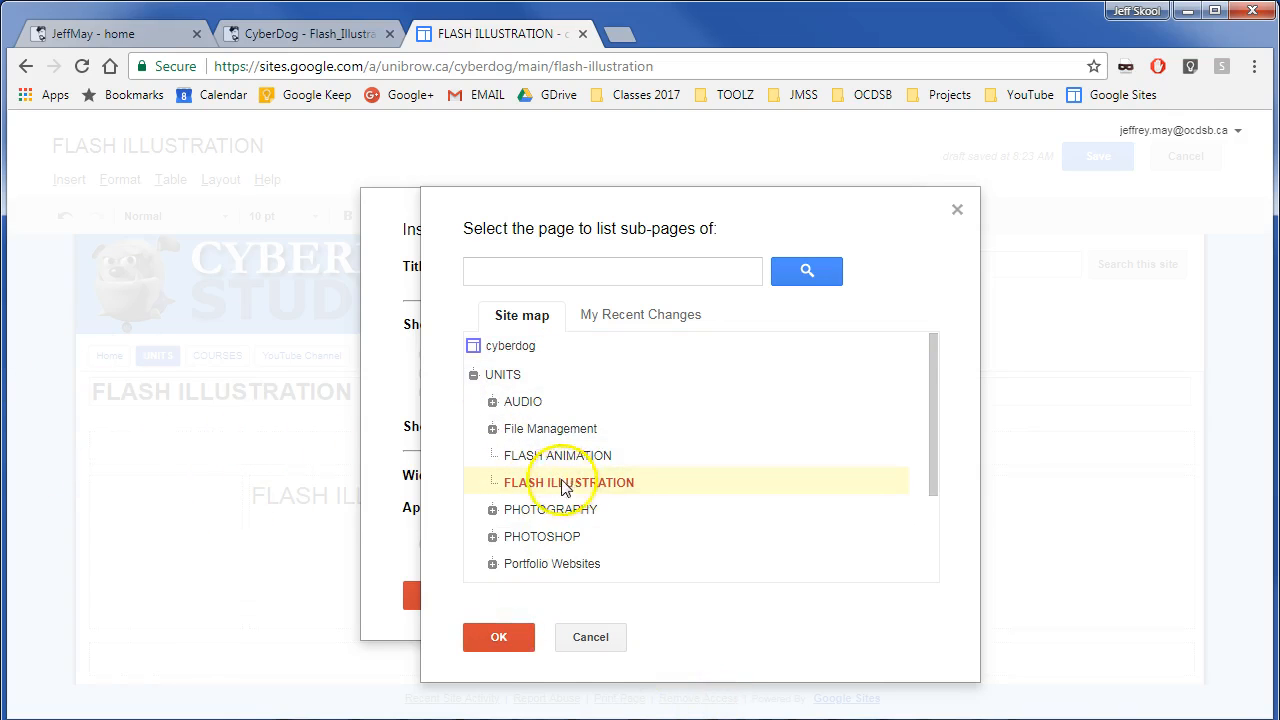
pyautogui.click(507, 640)
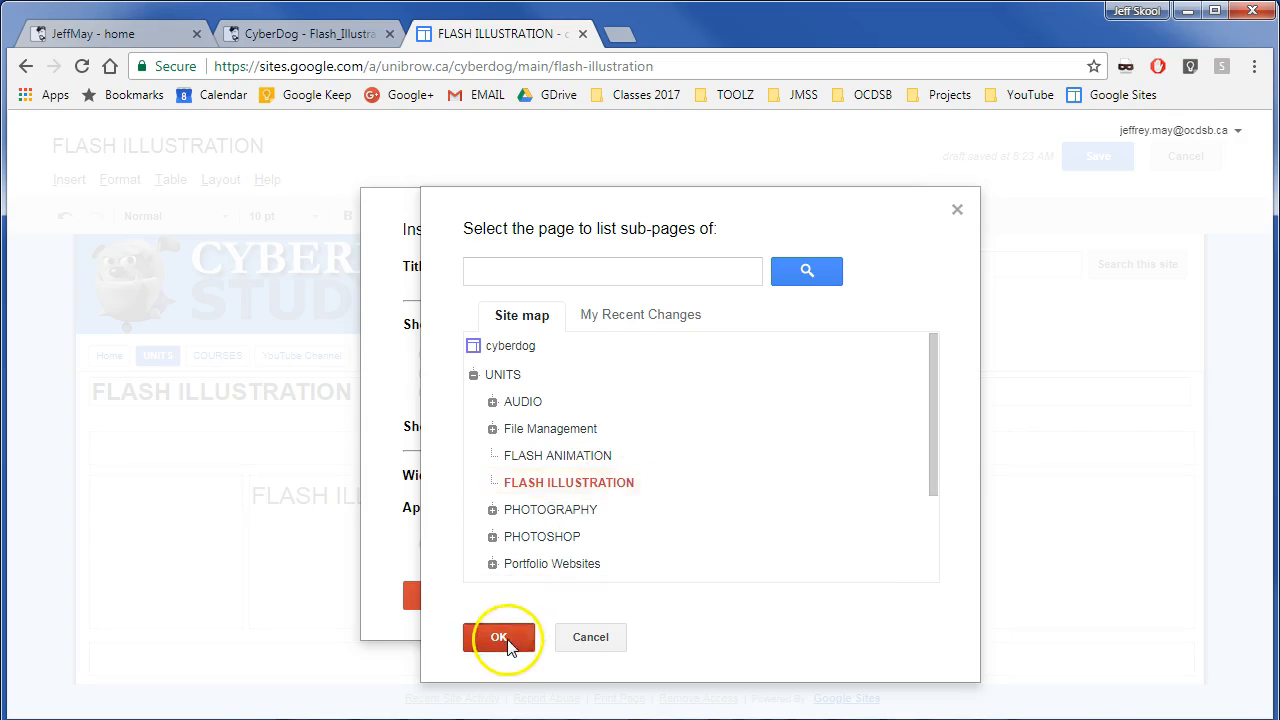
# Step: Set the listing to 150 pixels wide with the white, title-bar appearance, and save both the listing and the page
pyautogui.doubleClick(474, 477)
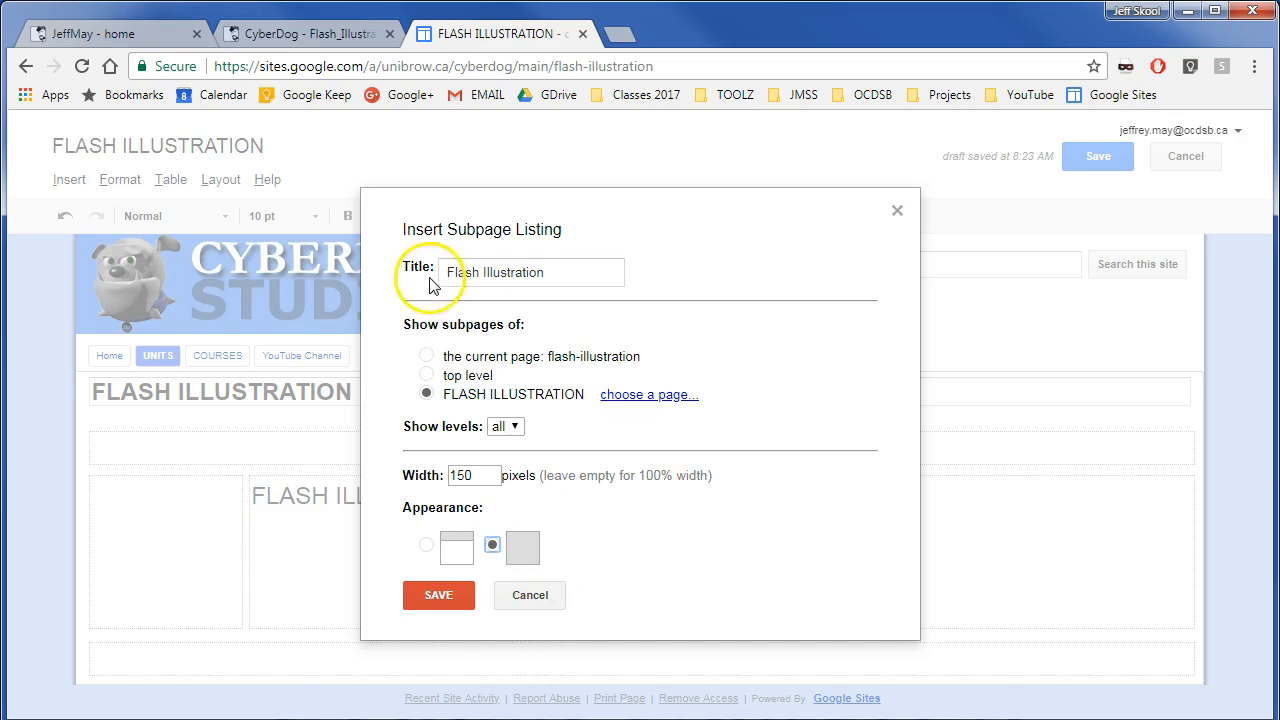
pyautogui.click(426, 545)
pyautogui.click(437, 595)
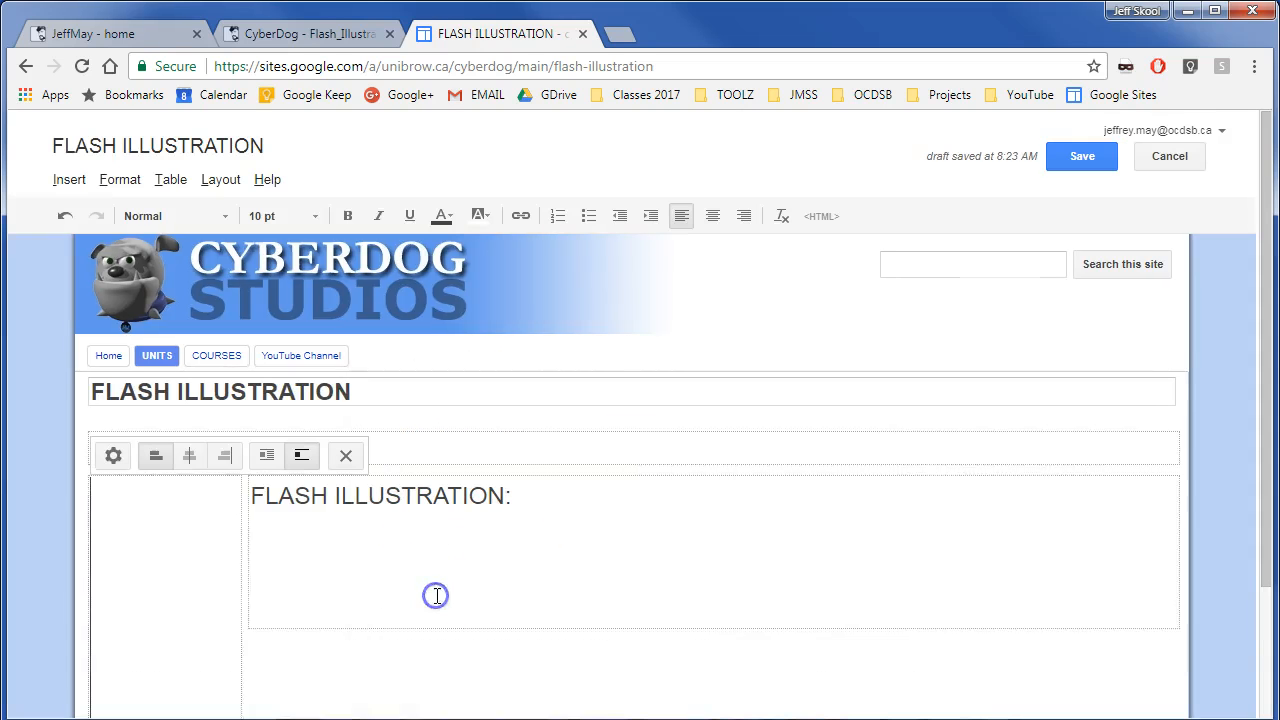
pyautogui.click(1100, 163)
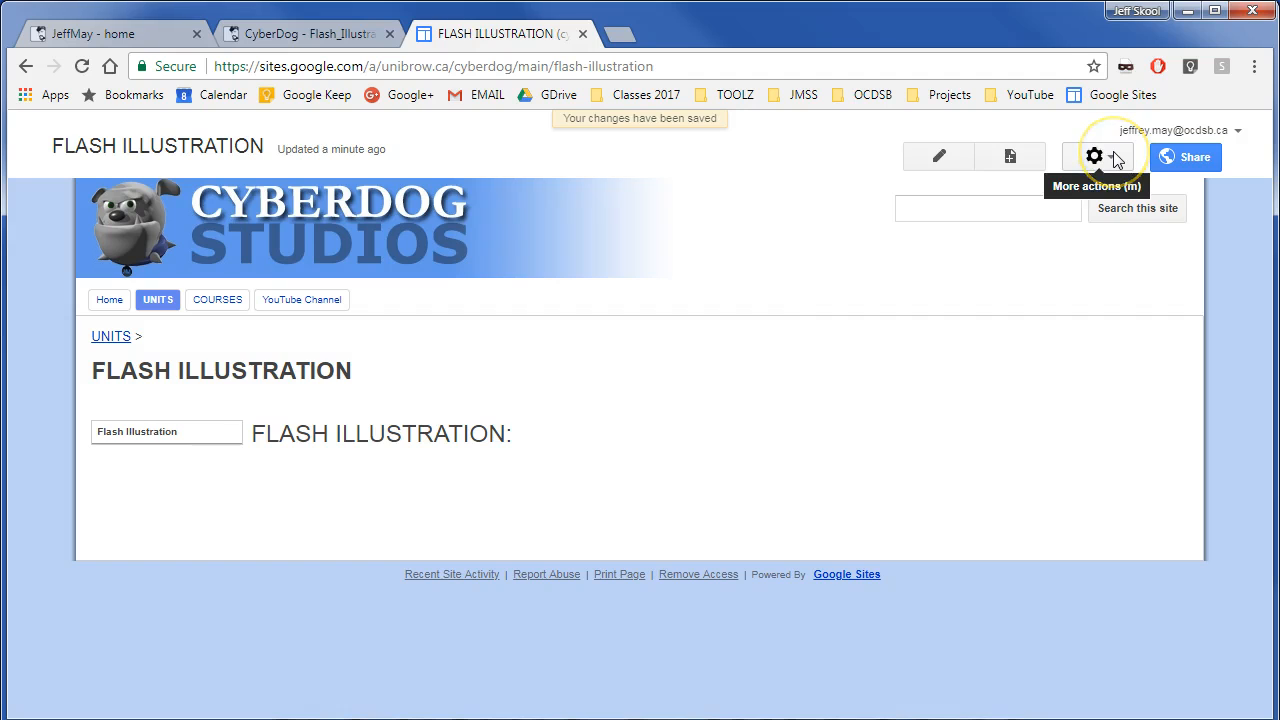
# Step: Start saving the current page as a page template named "FLASH ILLUSTRATION Template"
pyautogui.click(1116, 162)
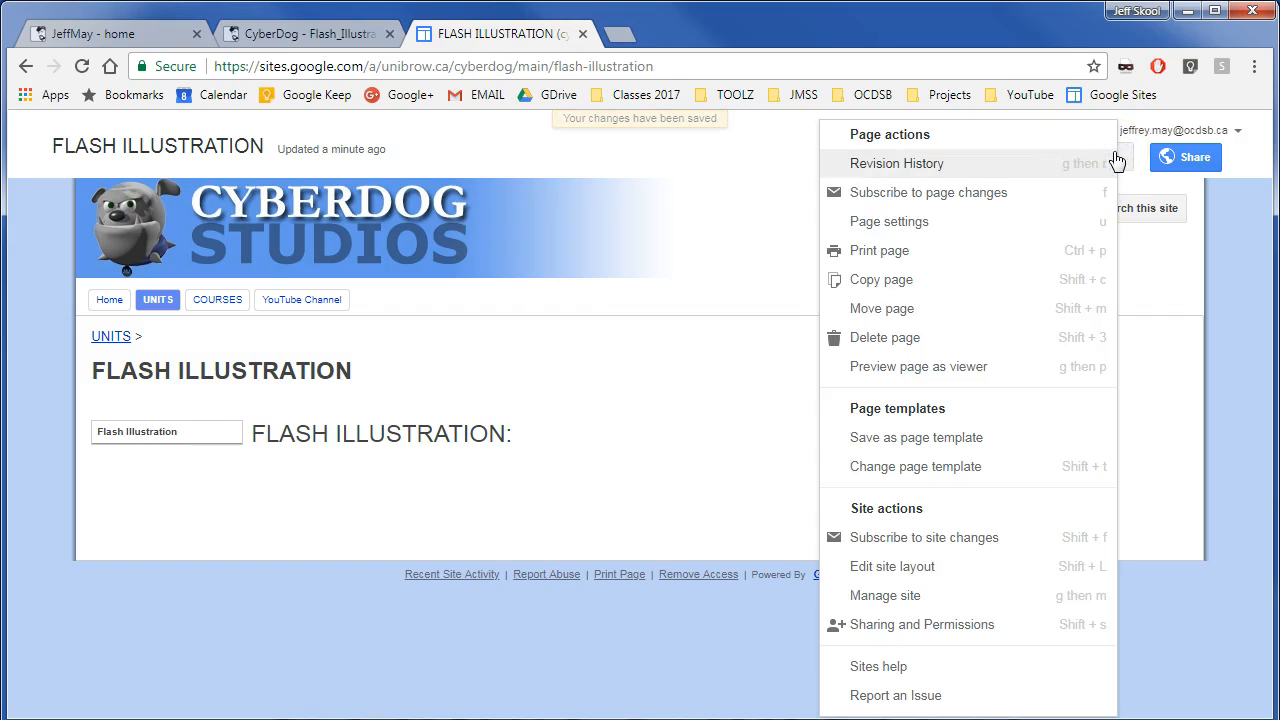
pyautogui.click(916, 437)
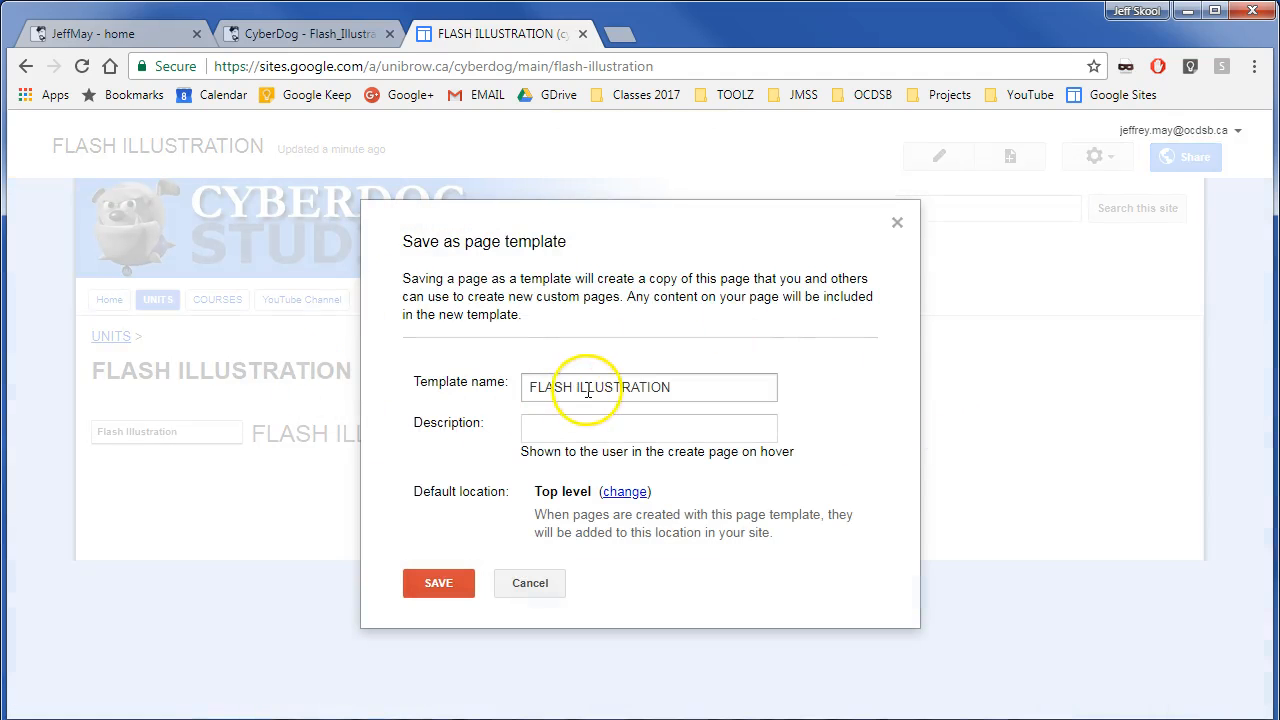
pyautogui.click(700, 389)
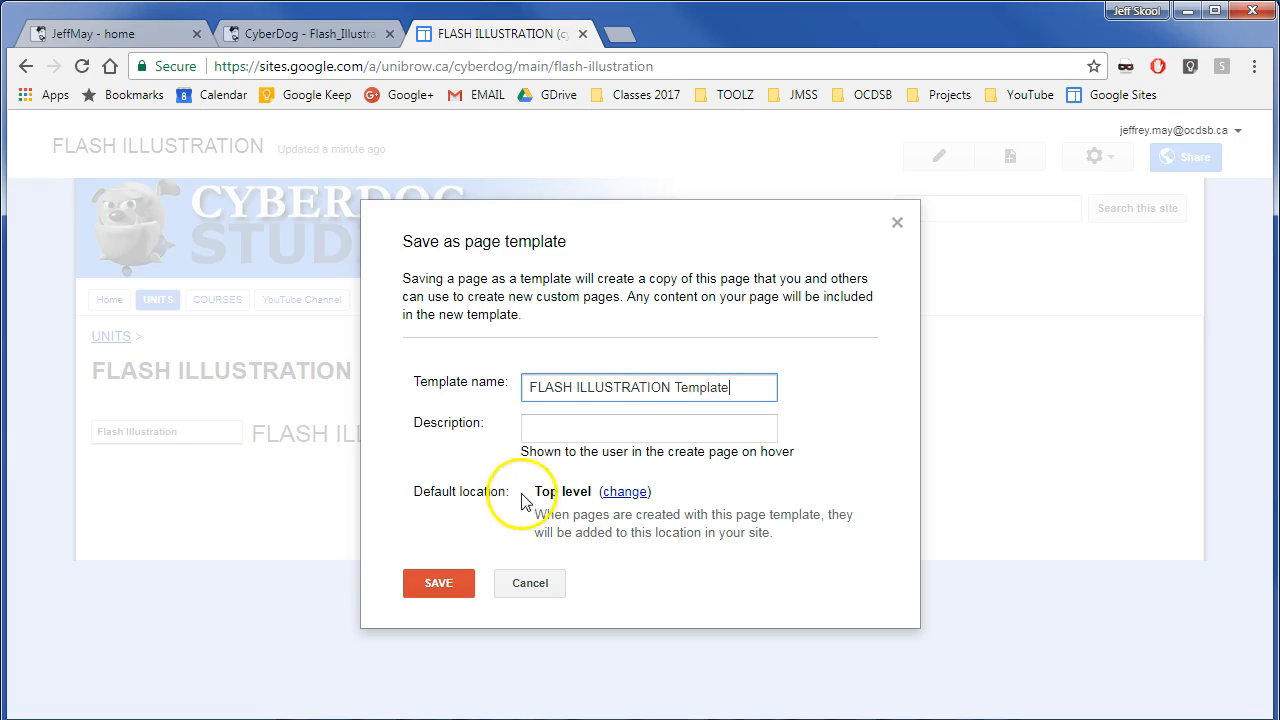
# Step: Set the template's default location to the FLASH ILLUSTRATION page under UNITS and save the template
pyautogui.click(625, 493)
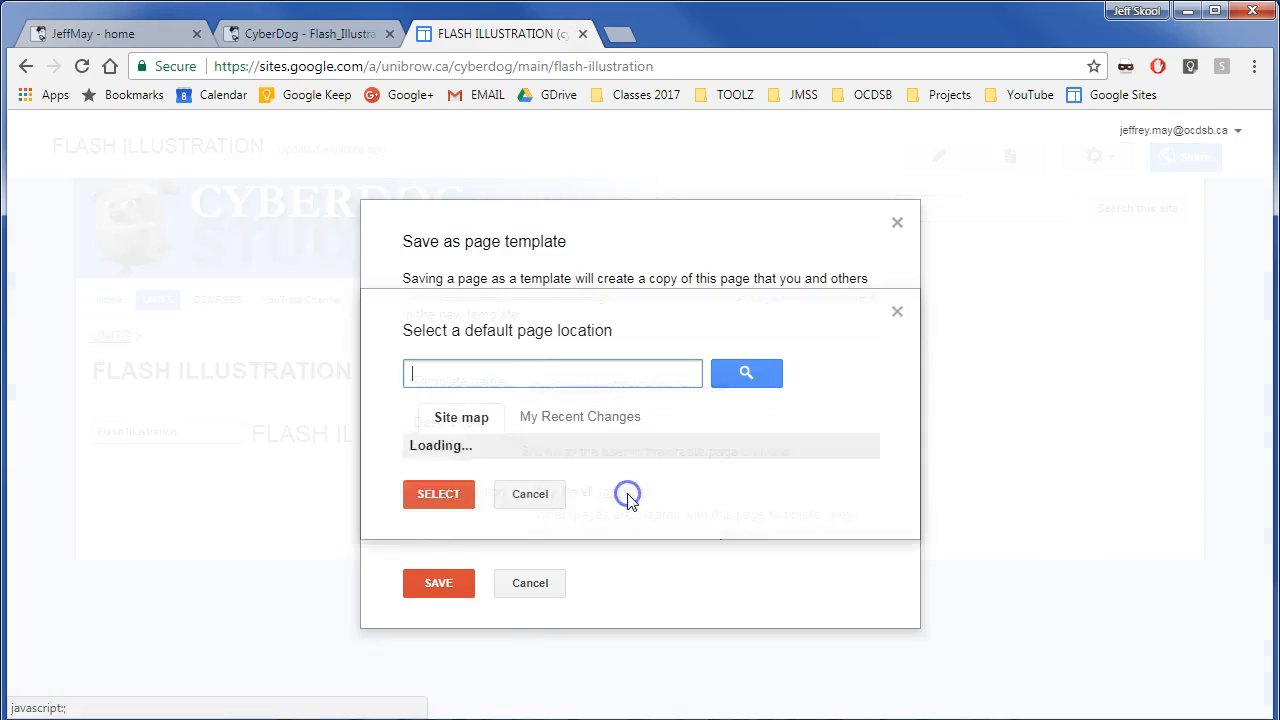
pyautogui.click(414, 478)
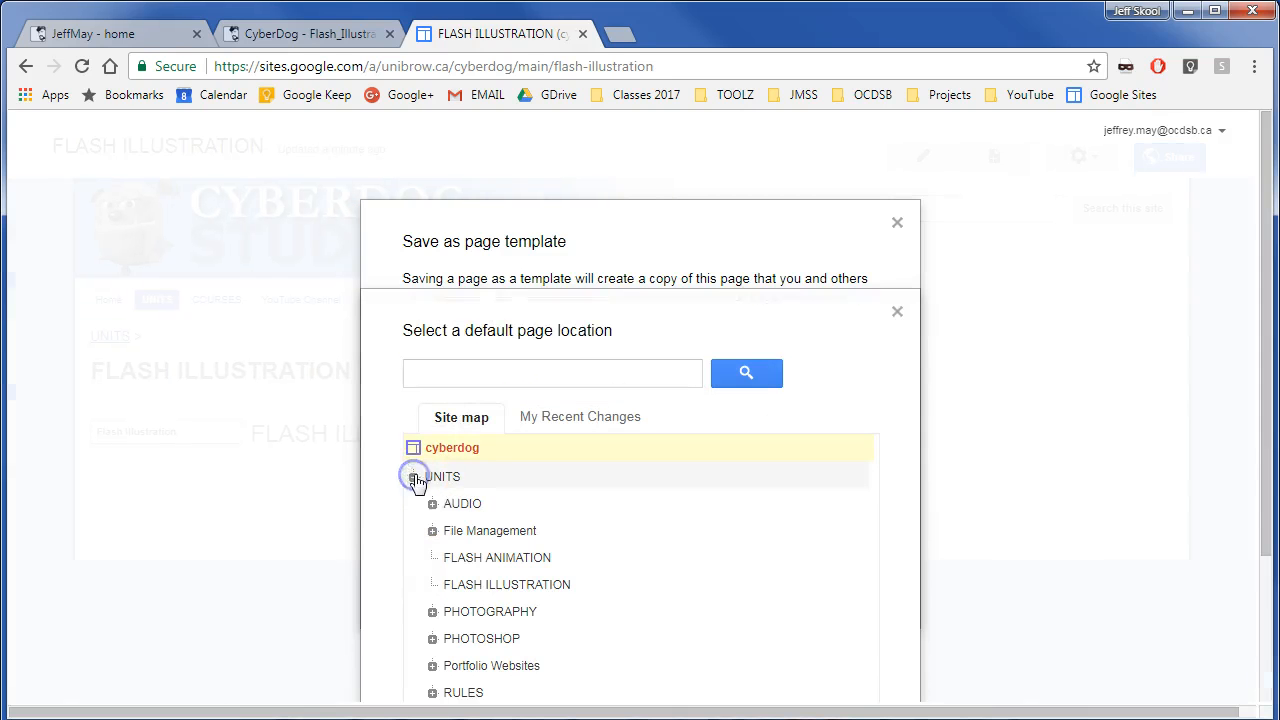
pyautogui.click(493, 591)
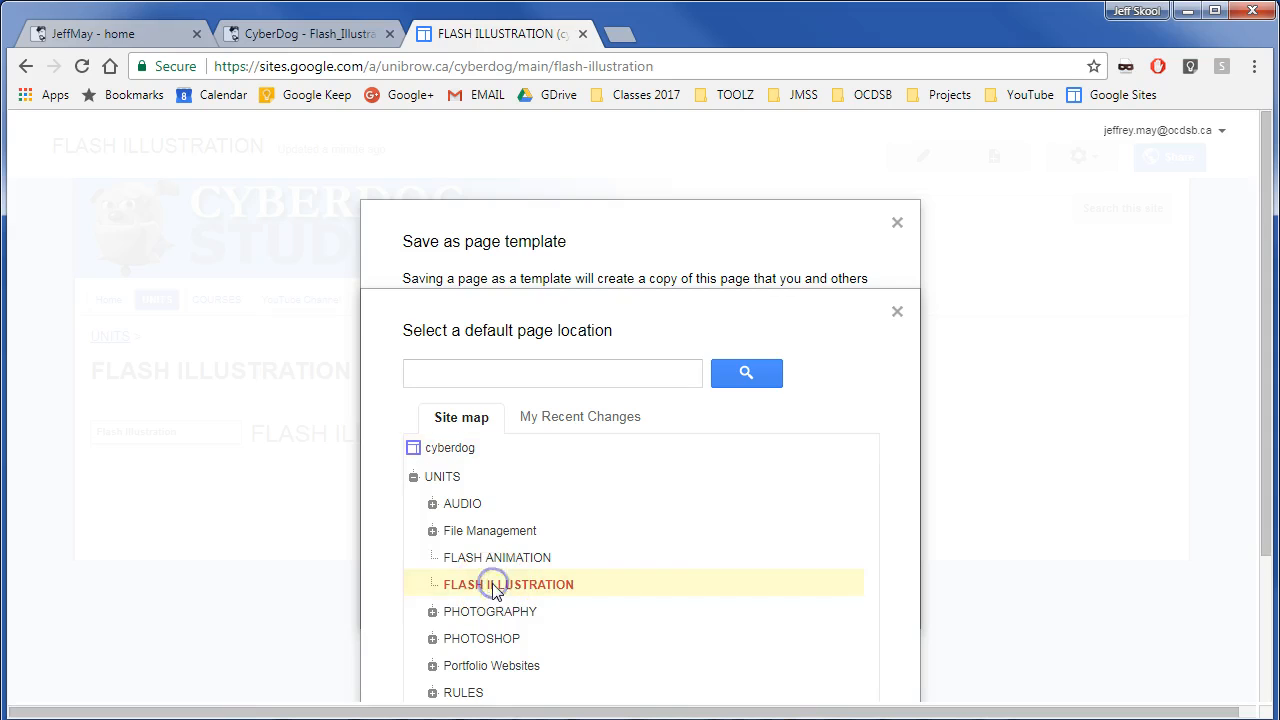
pyautogui.scroll(-2, 686, 563)
pyautogui.click(453, 655)
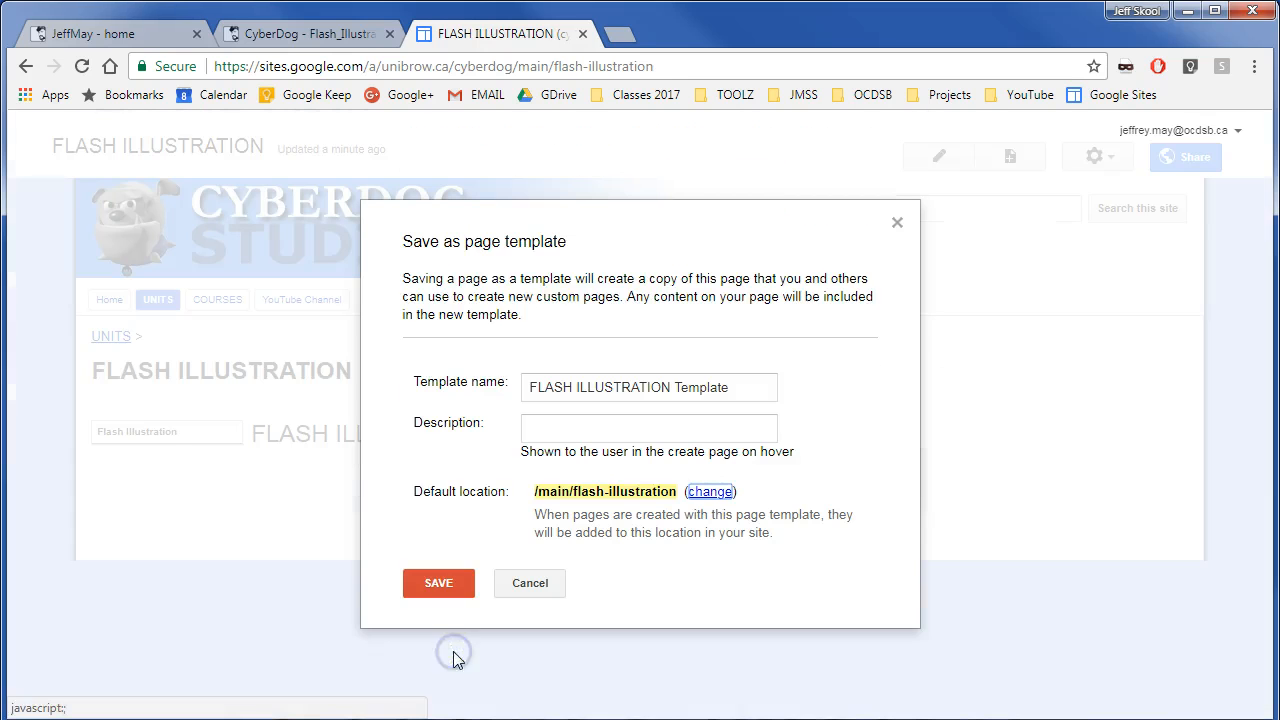
pyautogui.click(452, 570)
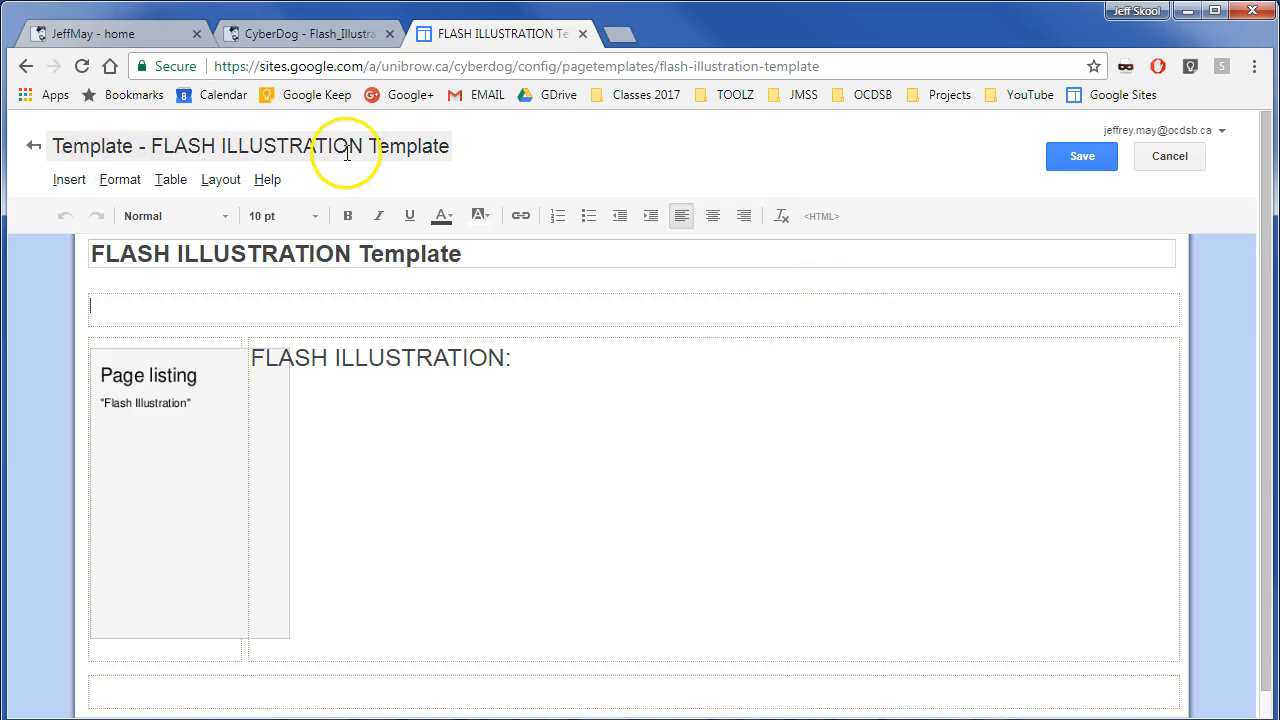
pyautogui.click(1075, 156)
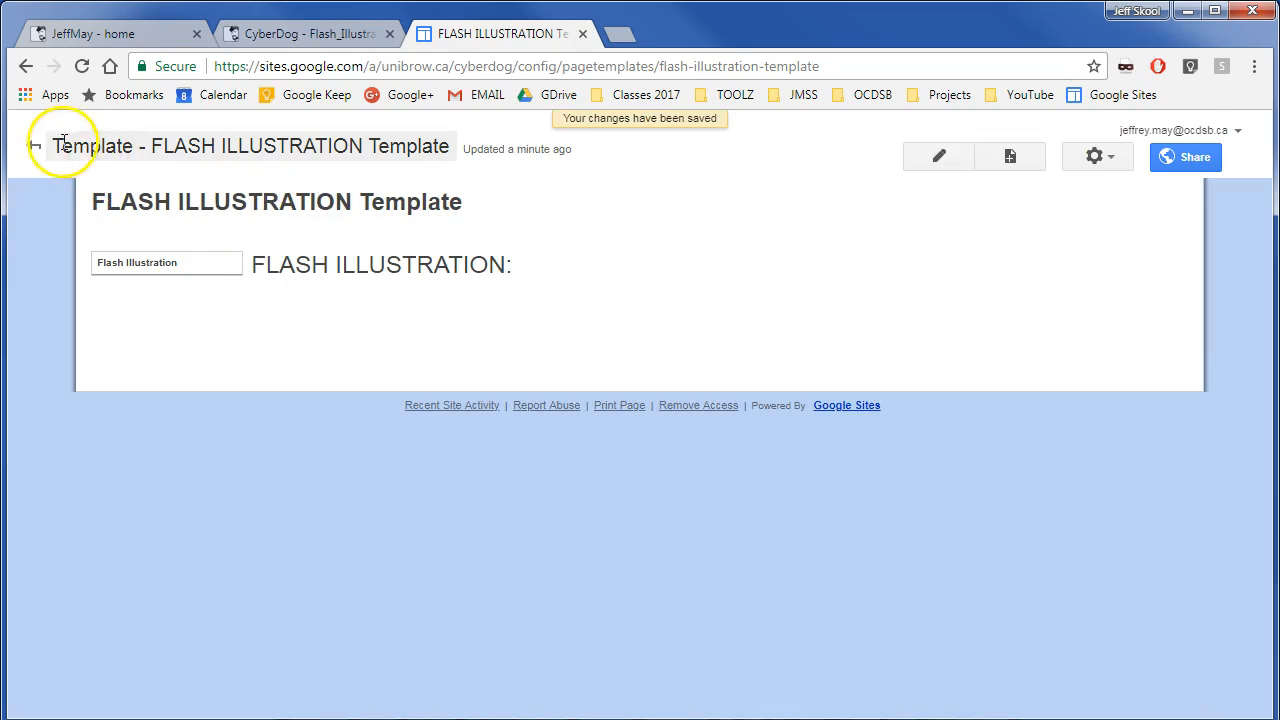
# Step: Make FLASH ILLUSTRATION Template the site's default page template in the site management settings
pyautogui.click(34, 146)
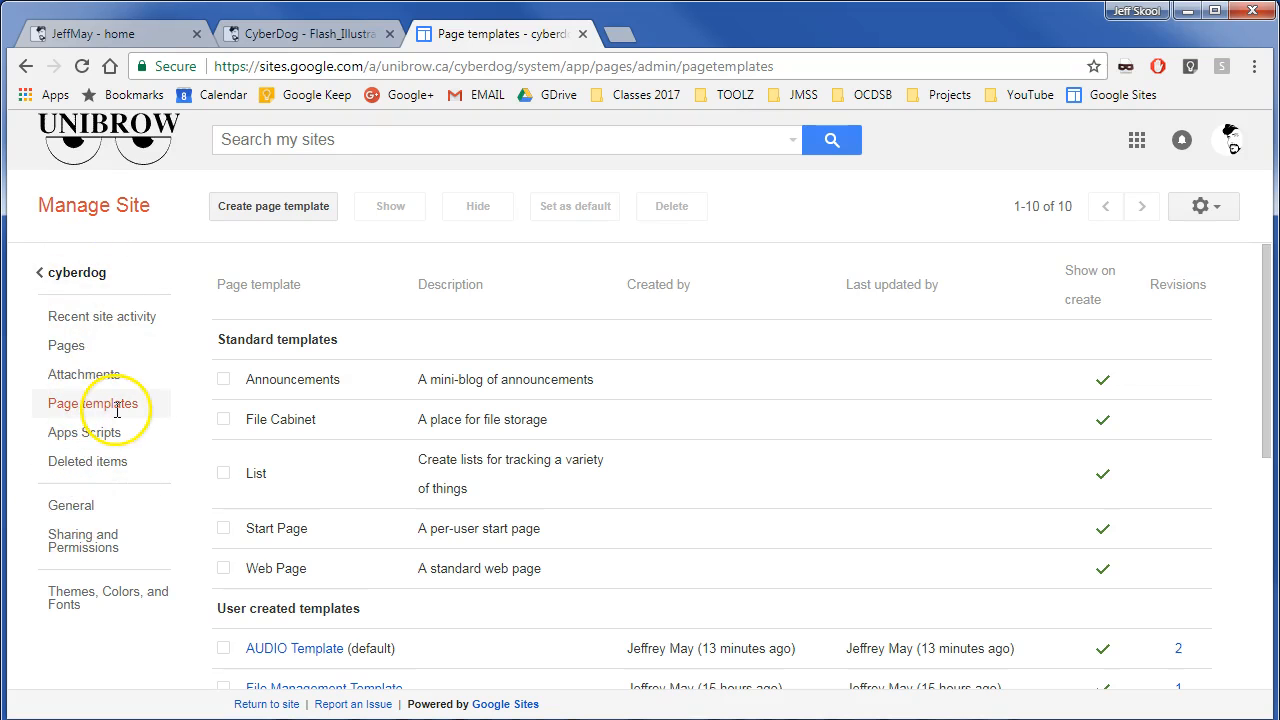
pyautogui.scroll(-4, 315, 406)
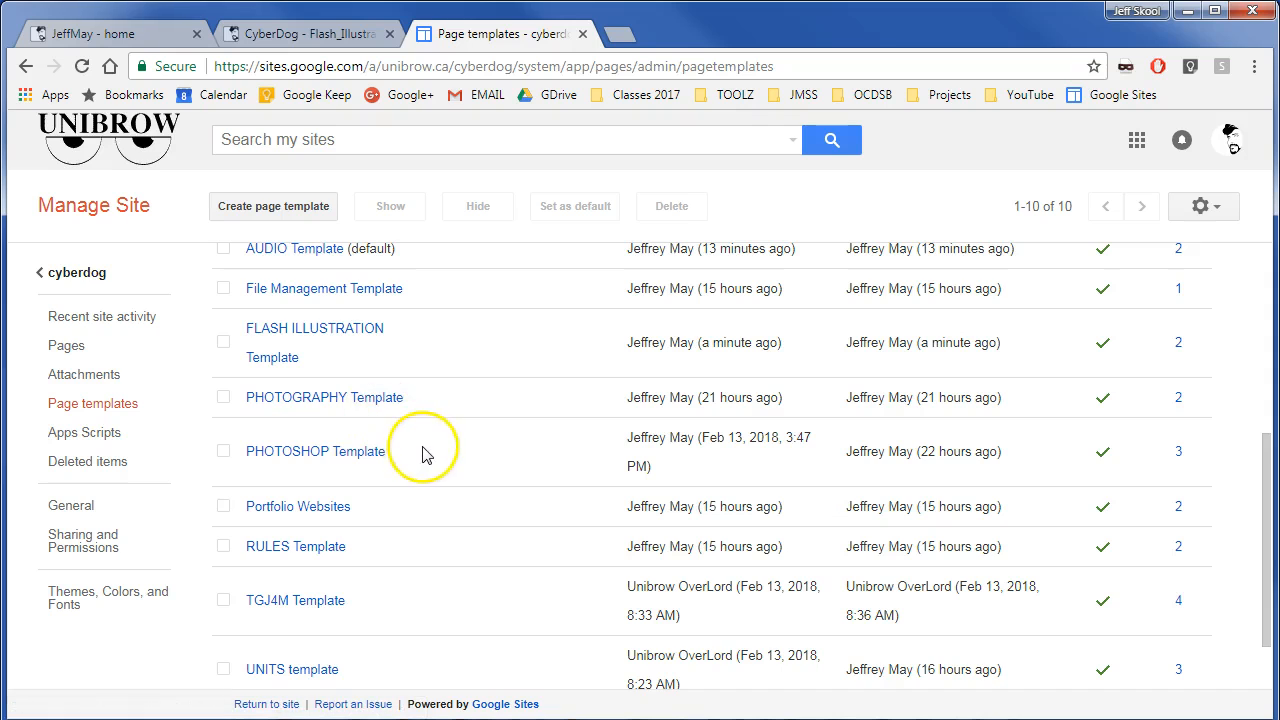
pyautogui.scroll(-1, 424, 455)
pyautogui.scroll(2, 424, 455)
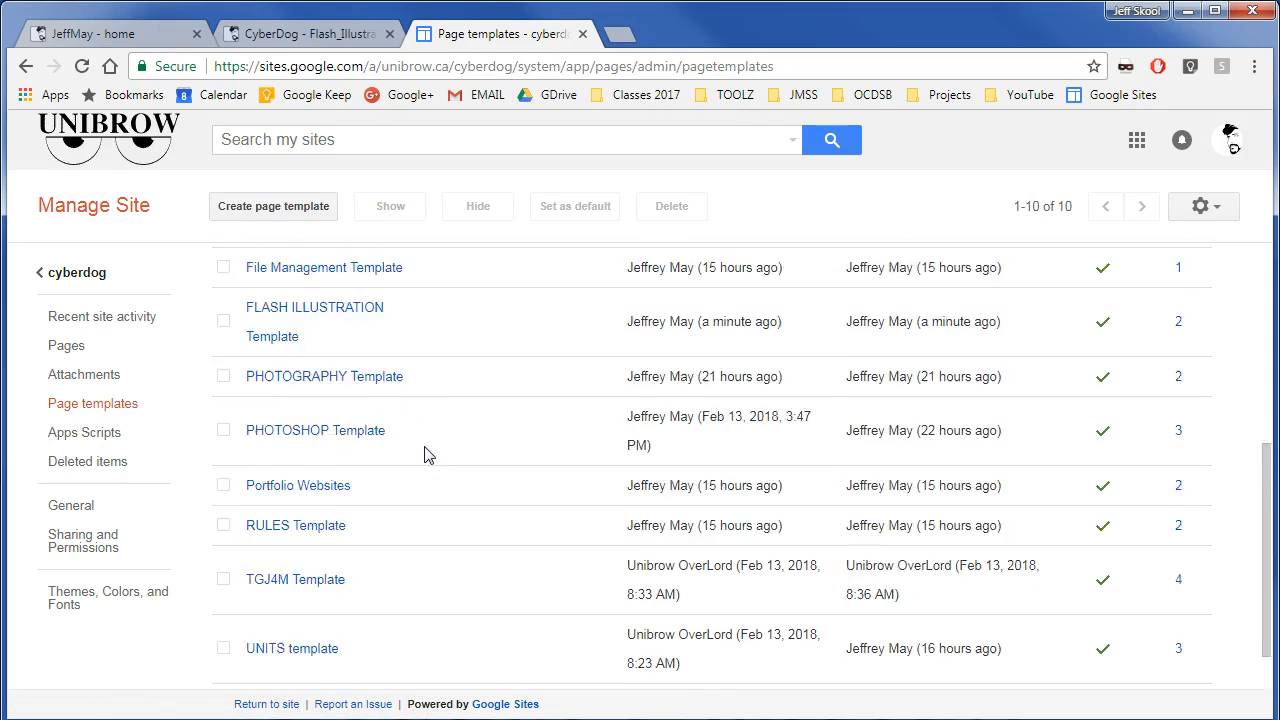
pyautogui.click(223, 440)
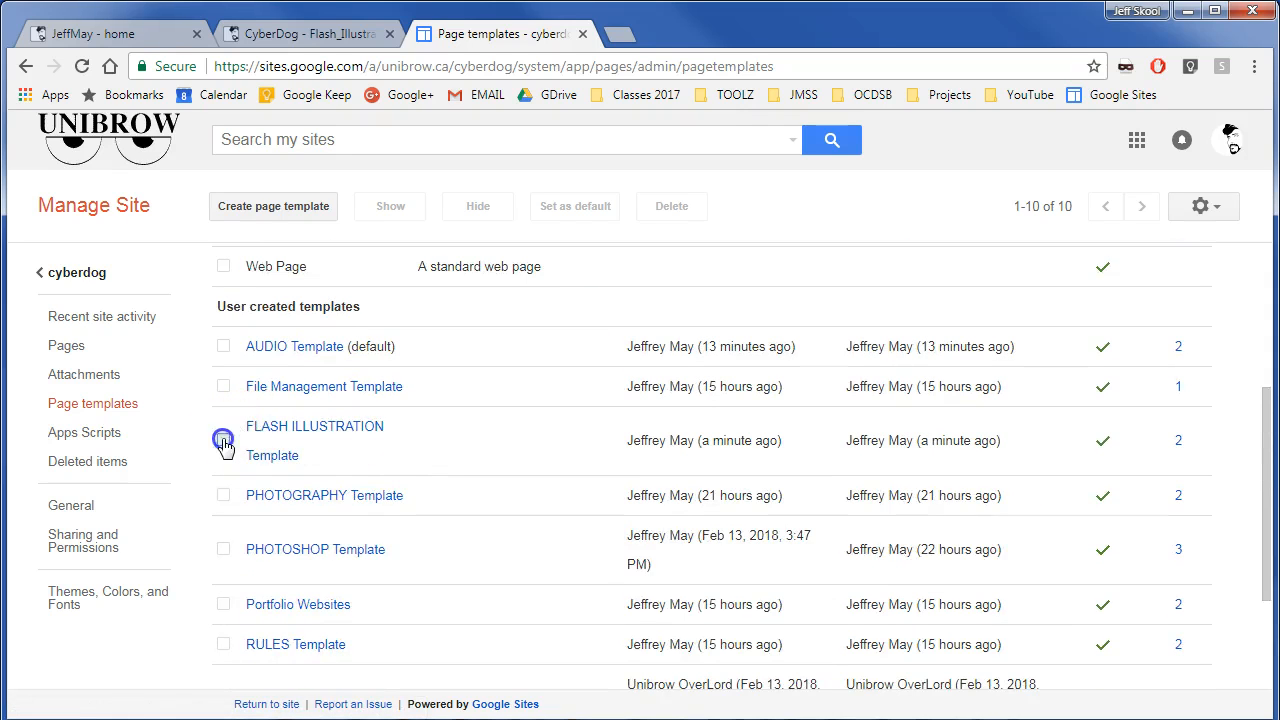
pyautogui.click(575, 206)
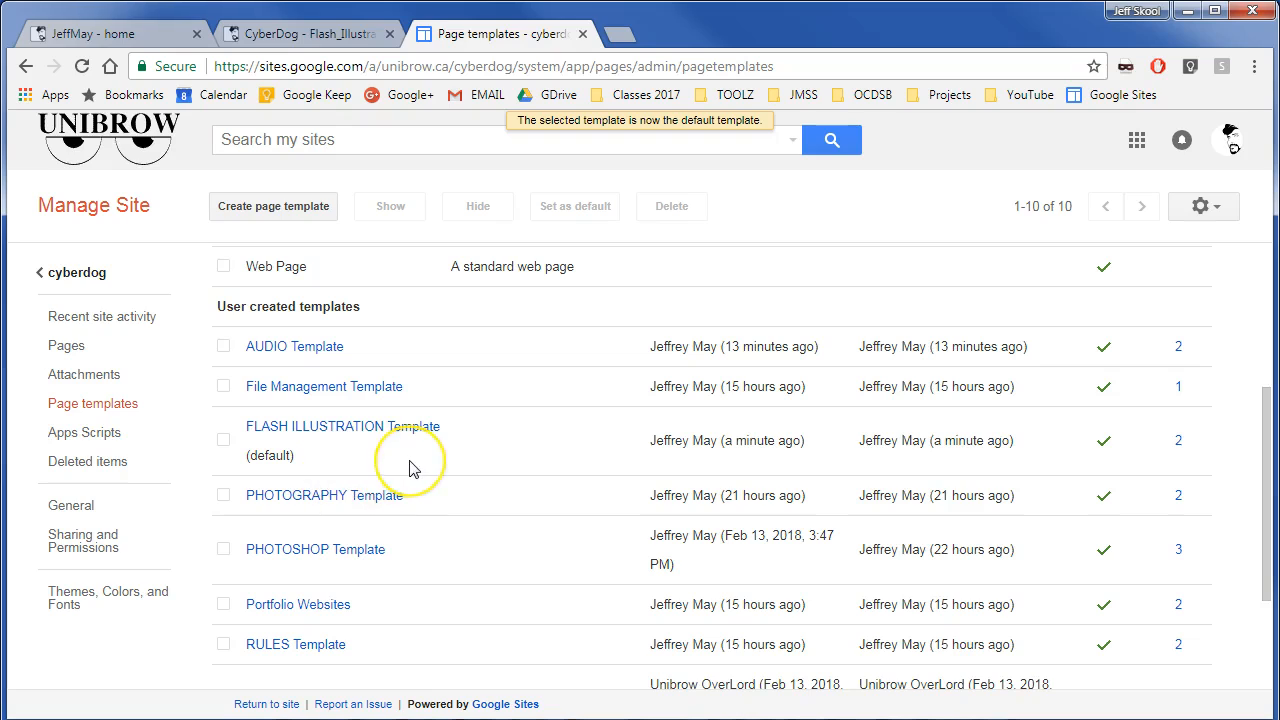
# Step: Return to the cyberdog site's home page and switch to the Flash_Illustration wiki page
pyautogui.click(72, 273)
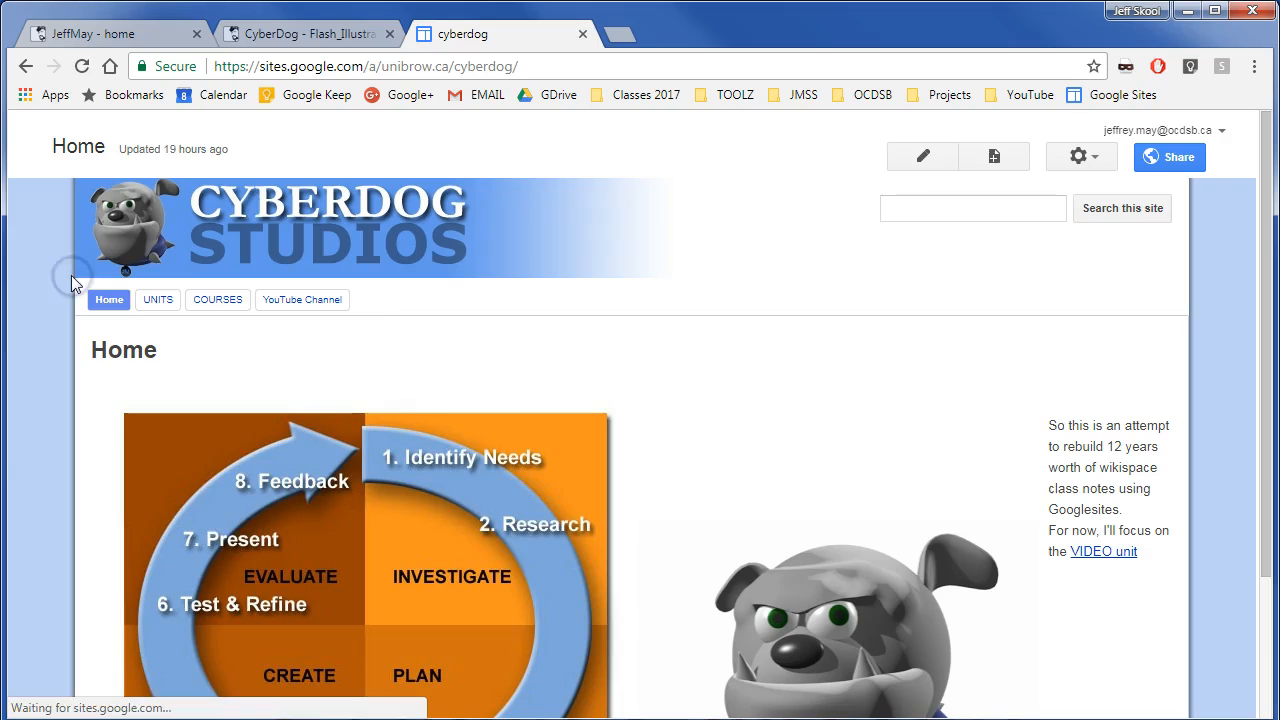
pyautogui.moveTo(160, 300)
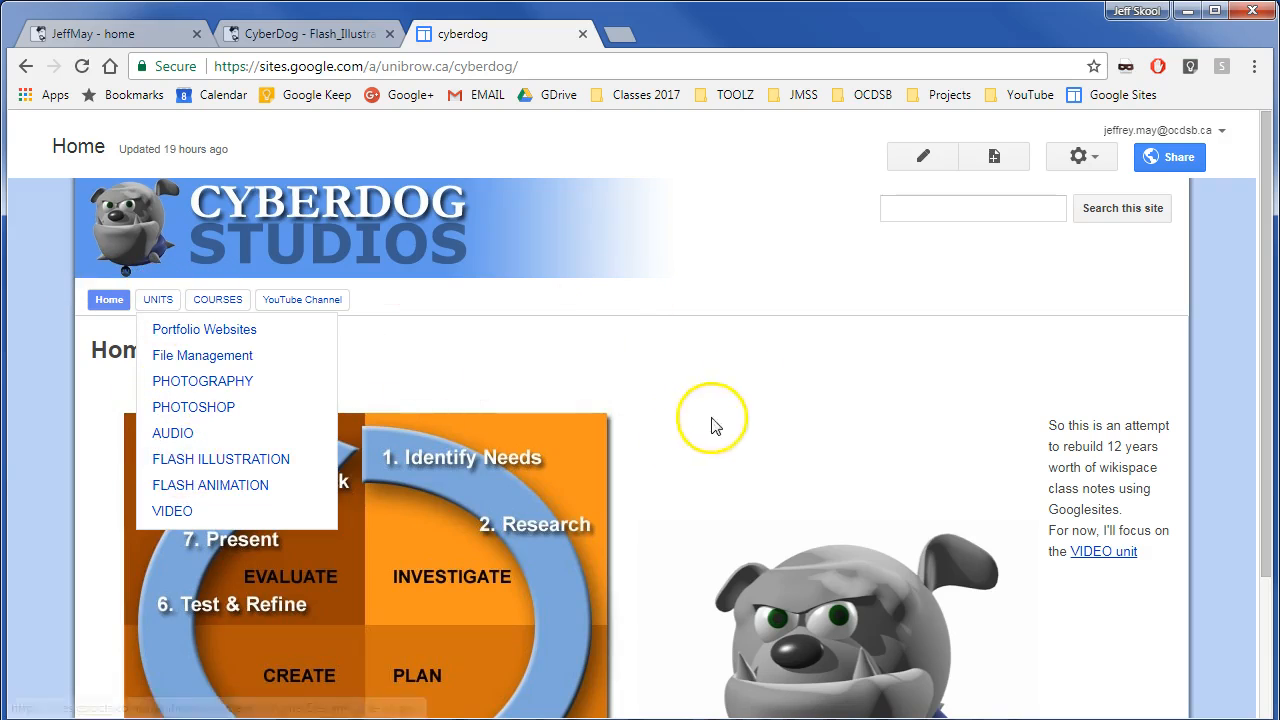
pyautogui.click(735, 380)
pyautogui.click(329, 34)
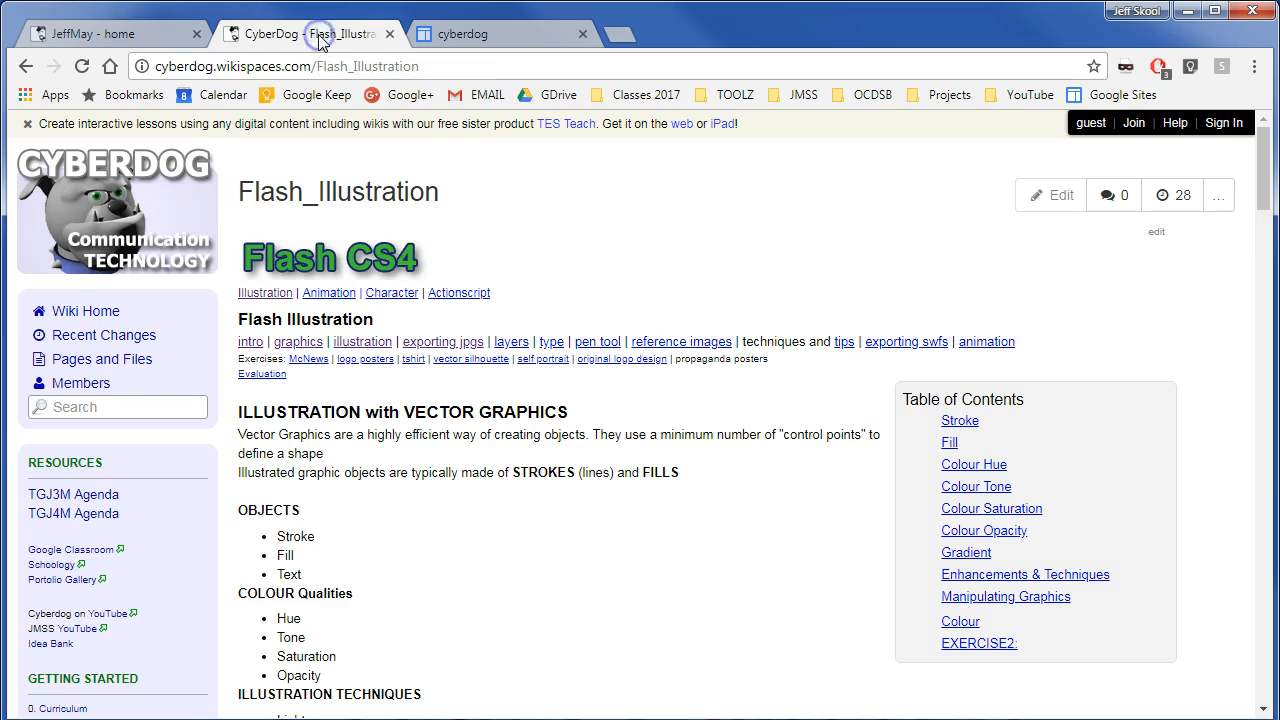
# Step: Try to select and copy the wiki content from "ILLUSTRATION with VECTOR GRAPHICS" down to the page's last image
pyautogui.moveTo(237, 422); pyautogui.dragTo(646, 651)
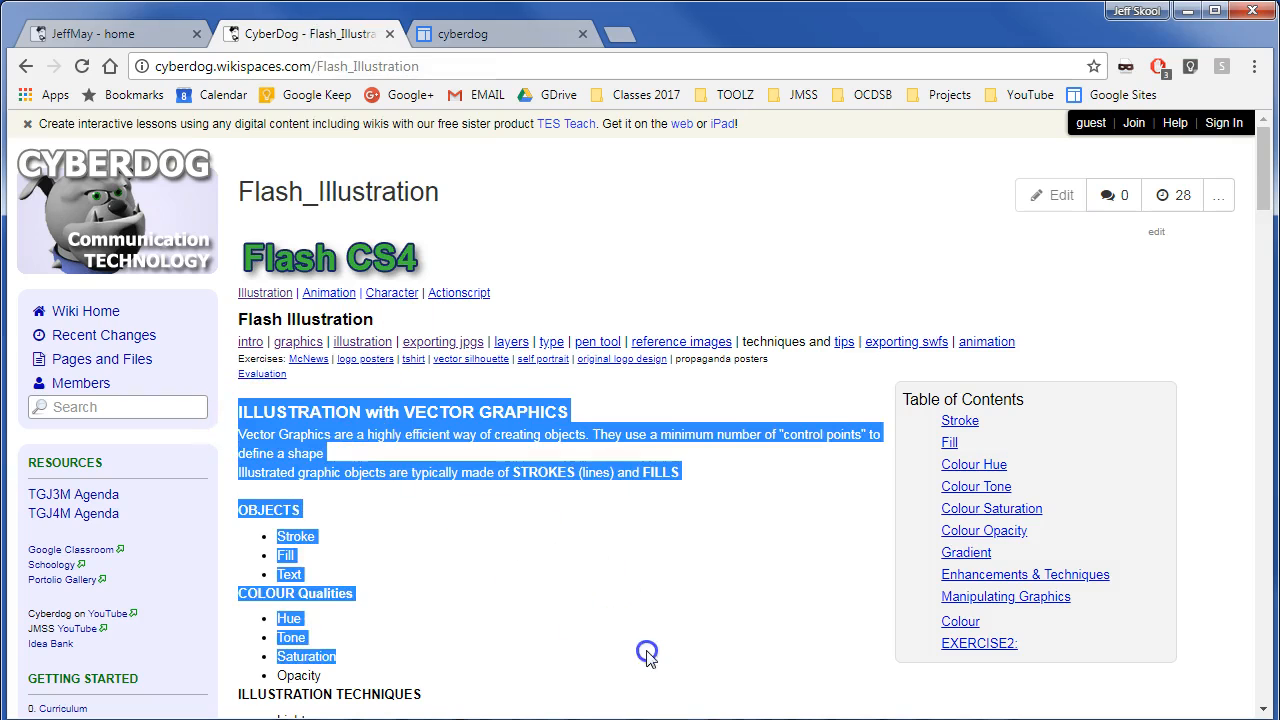
pyautogui.scroll(-10, 729, 594)
pyautogui.scroll(-15, 757, 580)
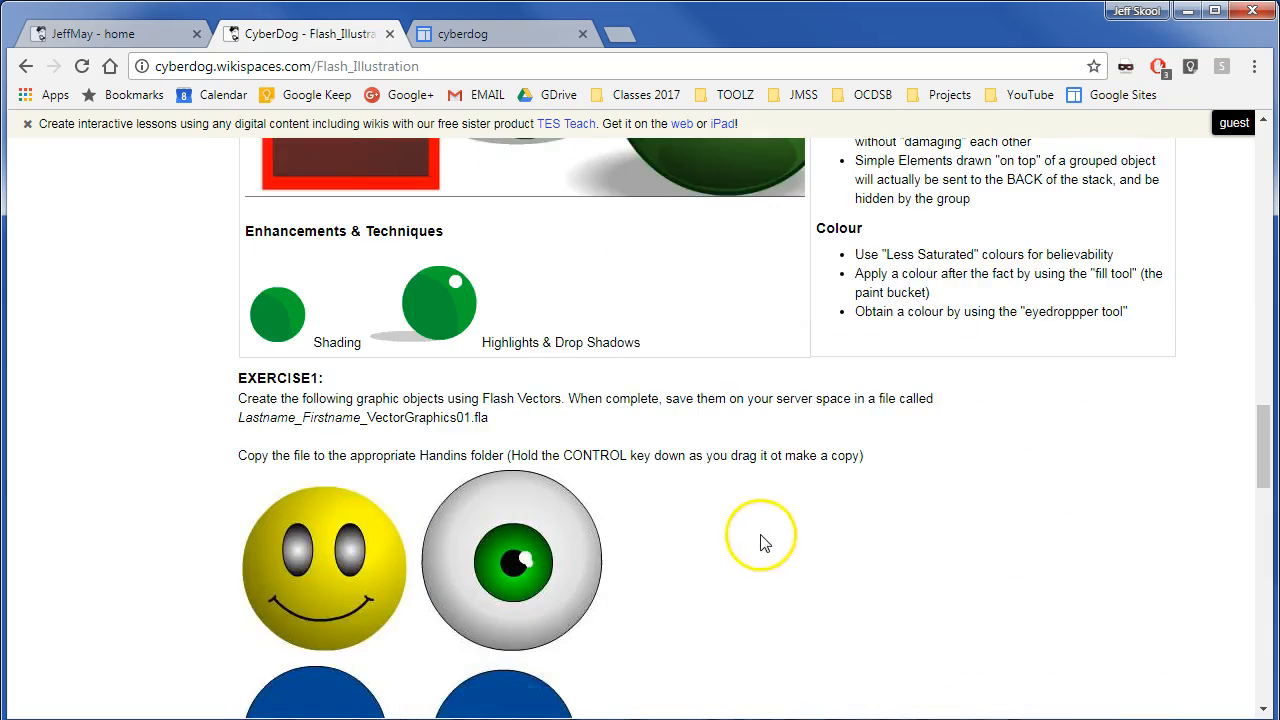
pyautogui.scroll(-5, 837, 565)
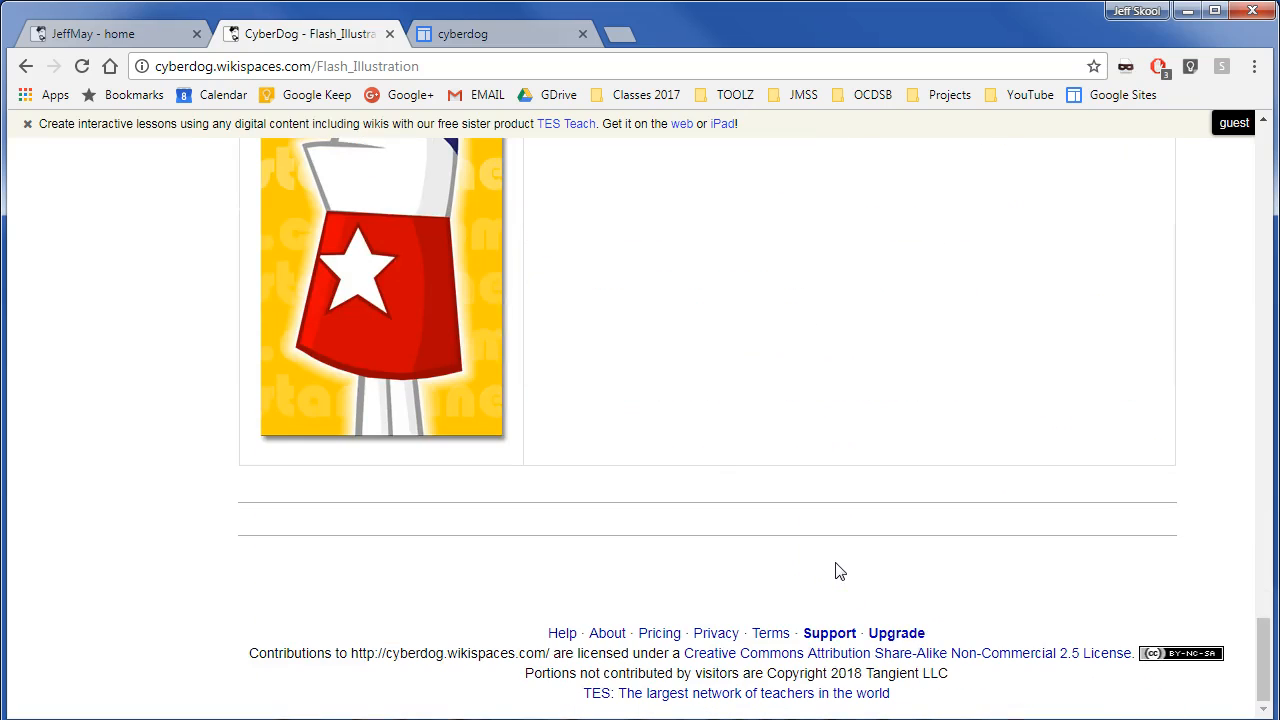
pyautogui.doubleClick(695, 446)
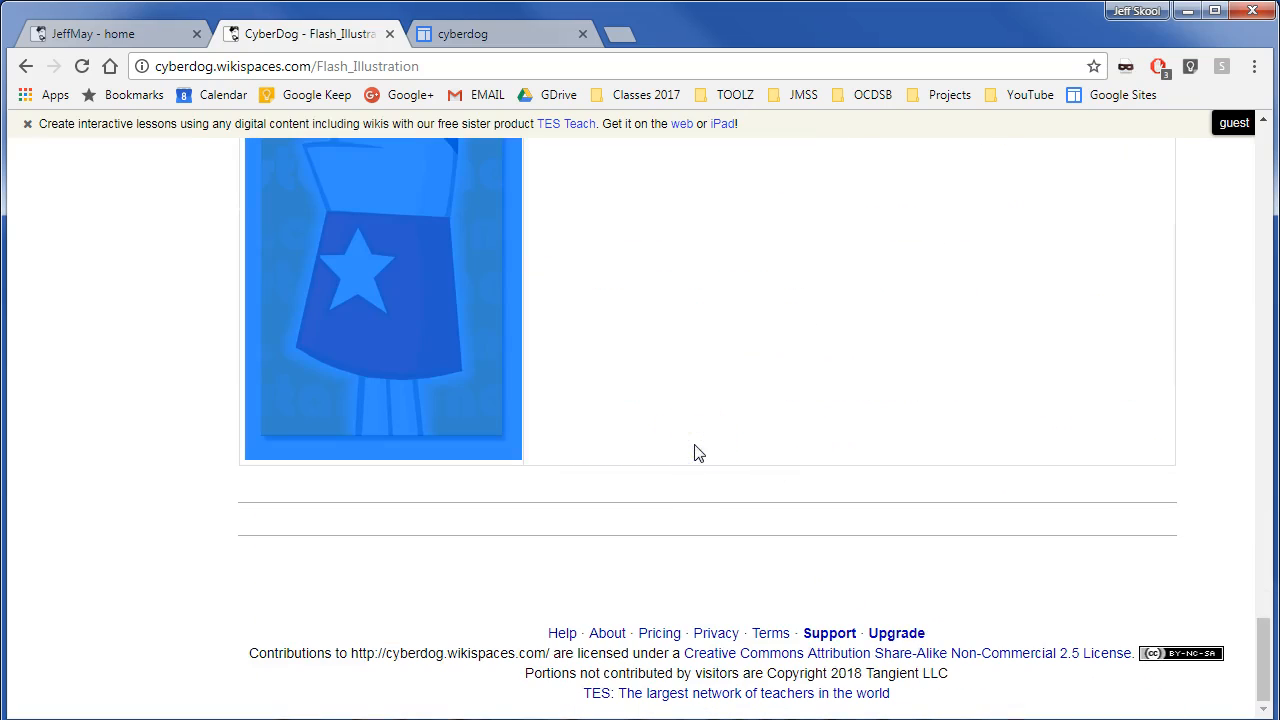
pyautogui.rightClick(428, 329)
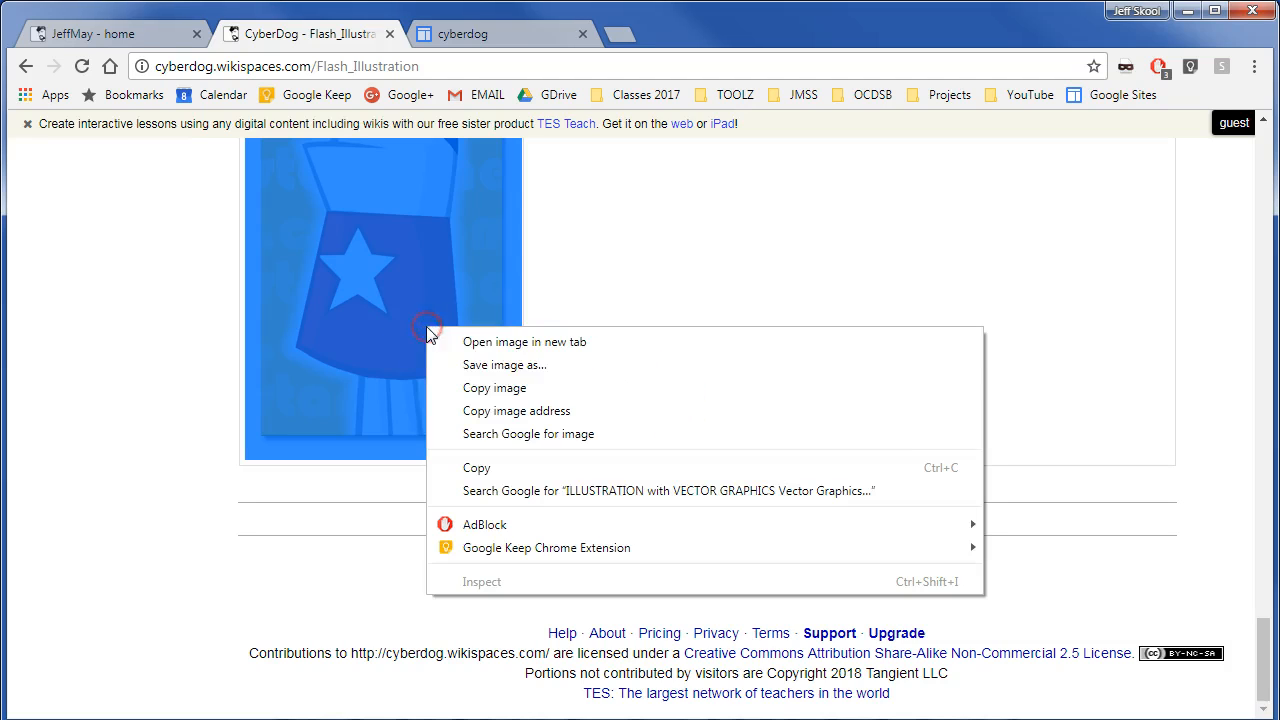
pyautogui.click(501, 389)
pyautogui.rightClick(488, 366)
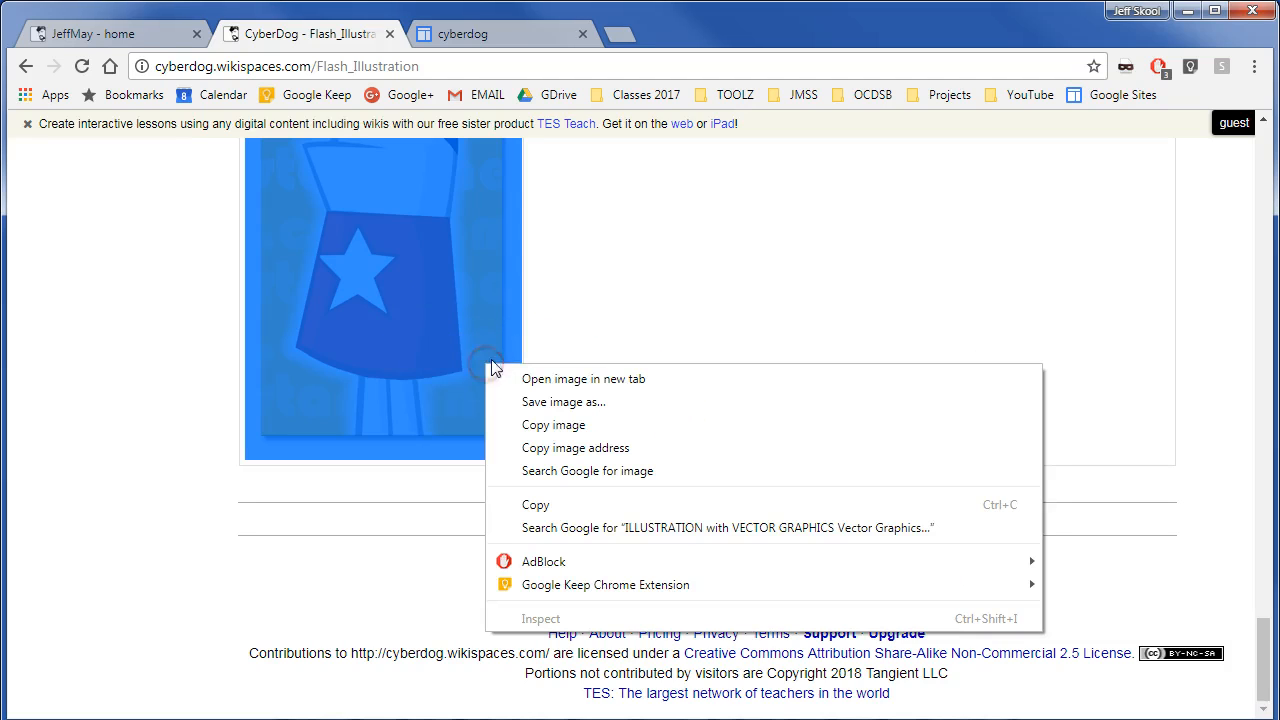
pyautogui.click(572, 340)
# Step: Select the wiki page's content from the heading "ILLUSTRATION with VECTOR GRAPHICS" through the last image, excluding the footer
pyautogui.scroll(20, 525, 430)
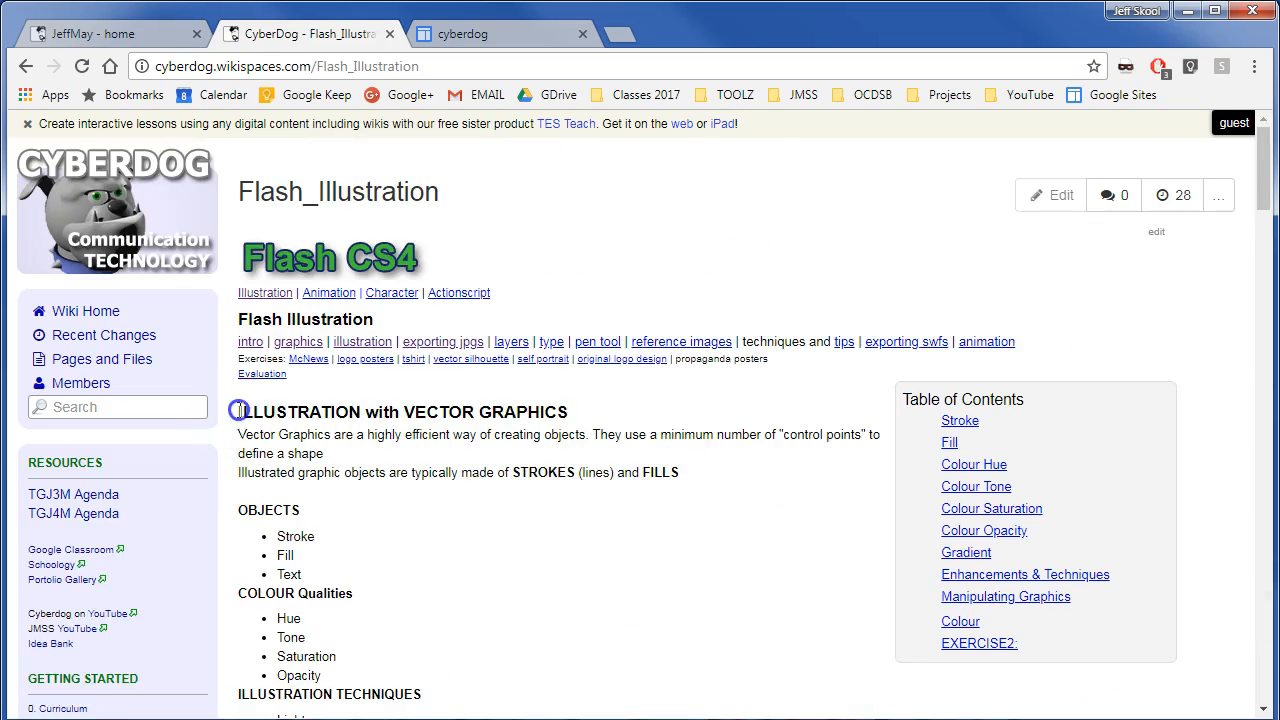
pyautogui.moveTo(239, 414); pyautogui.dragTo(346, 450)
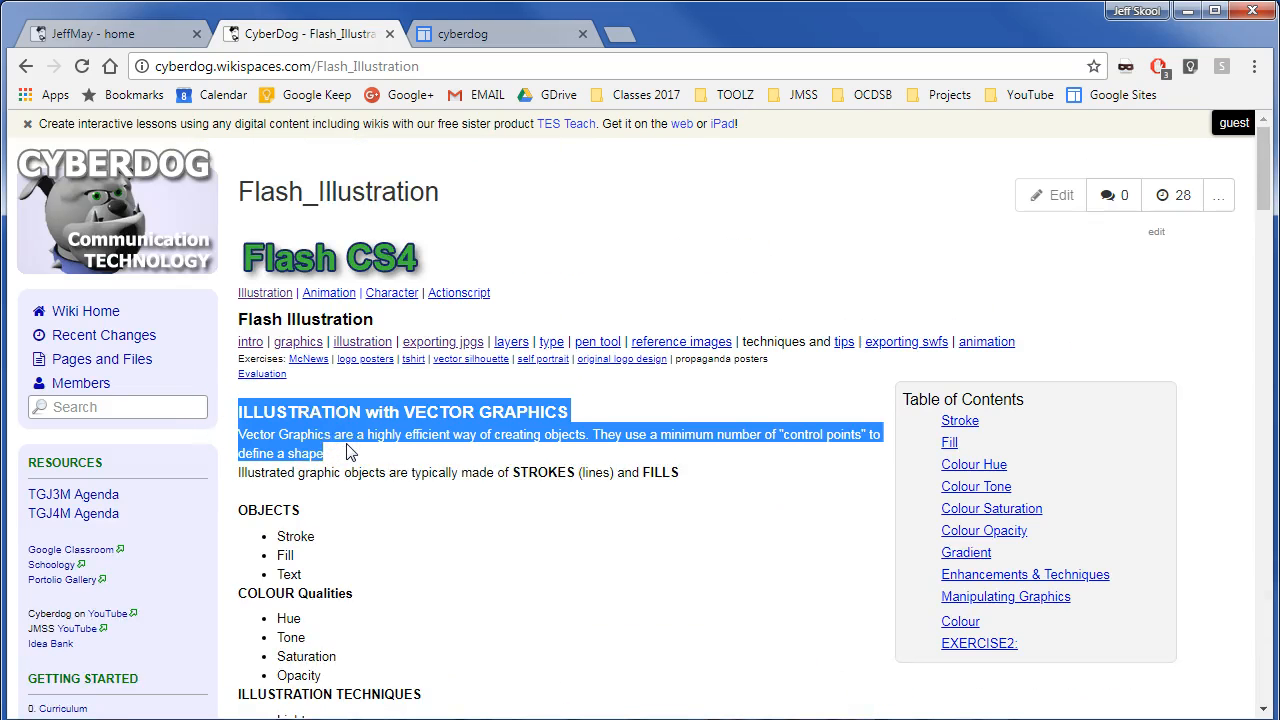
pyautogui.hotkey('ctrl', 'shift', 'End')
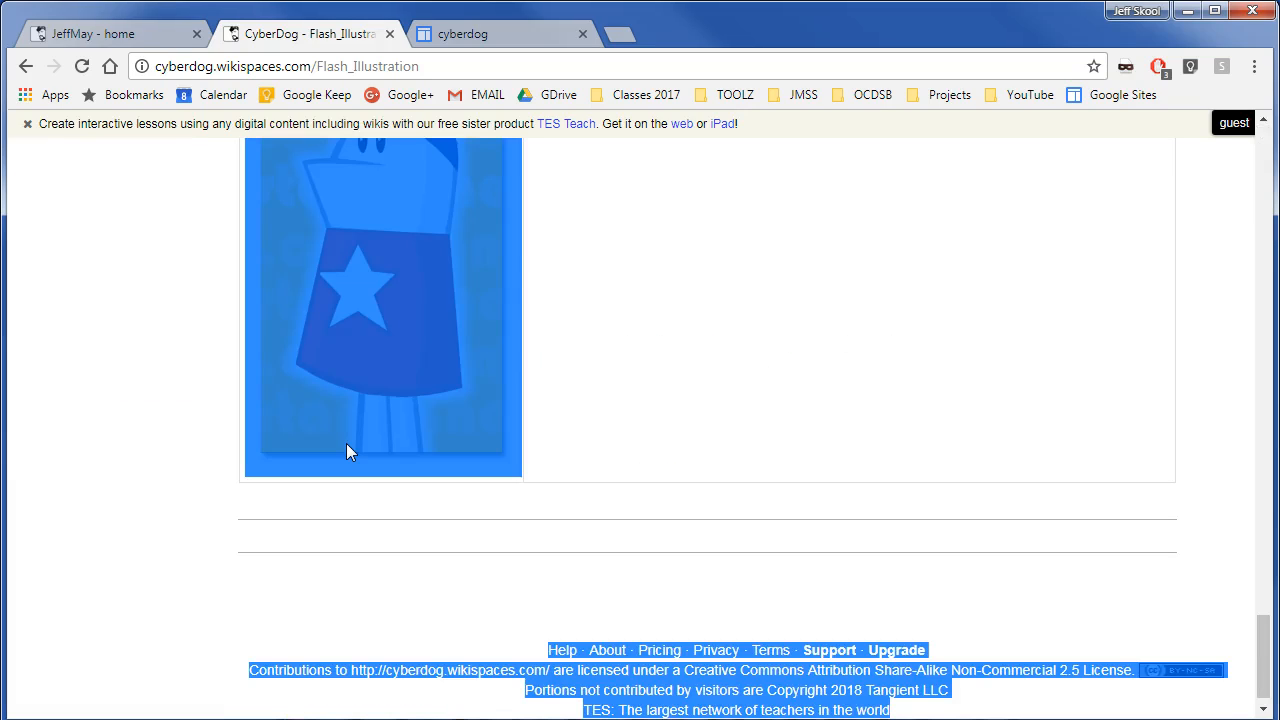
pyautogui.click(383, 431)
pyautogui.click(720, 445)
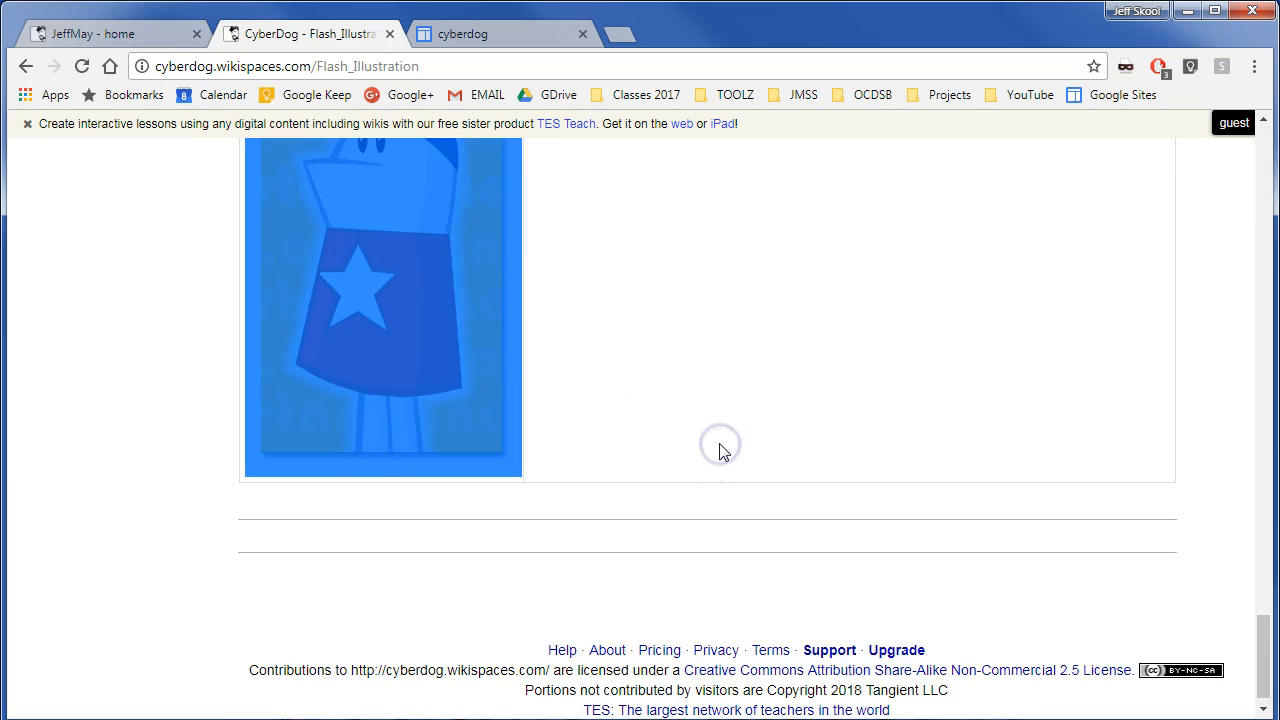
pyautogui.scroll(20, 720, 452)
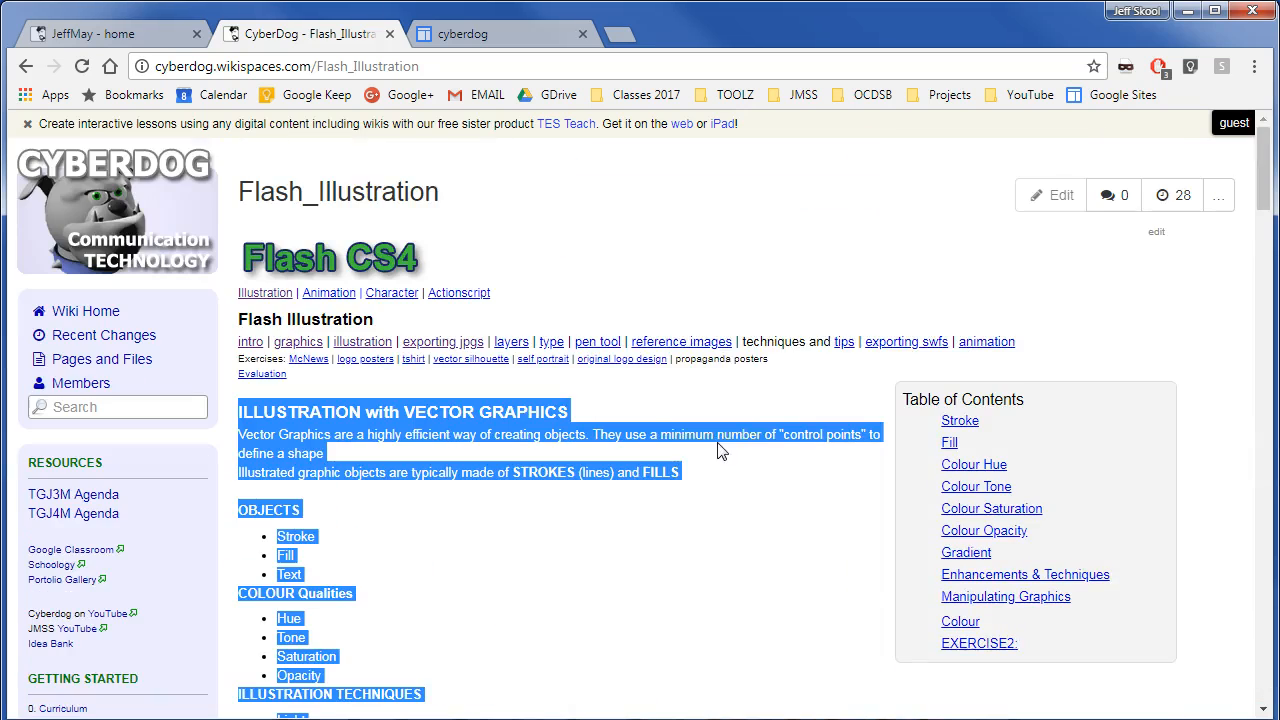
# Step: Switch to the Google site and start a new page based on FLASH ILLUSTRATION Template, placed under FLASH ILLUSTRATION
pyautogui.click(462, 34)
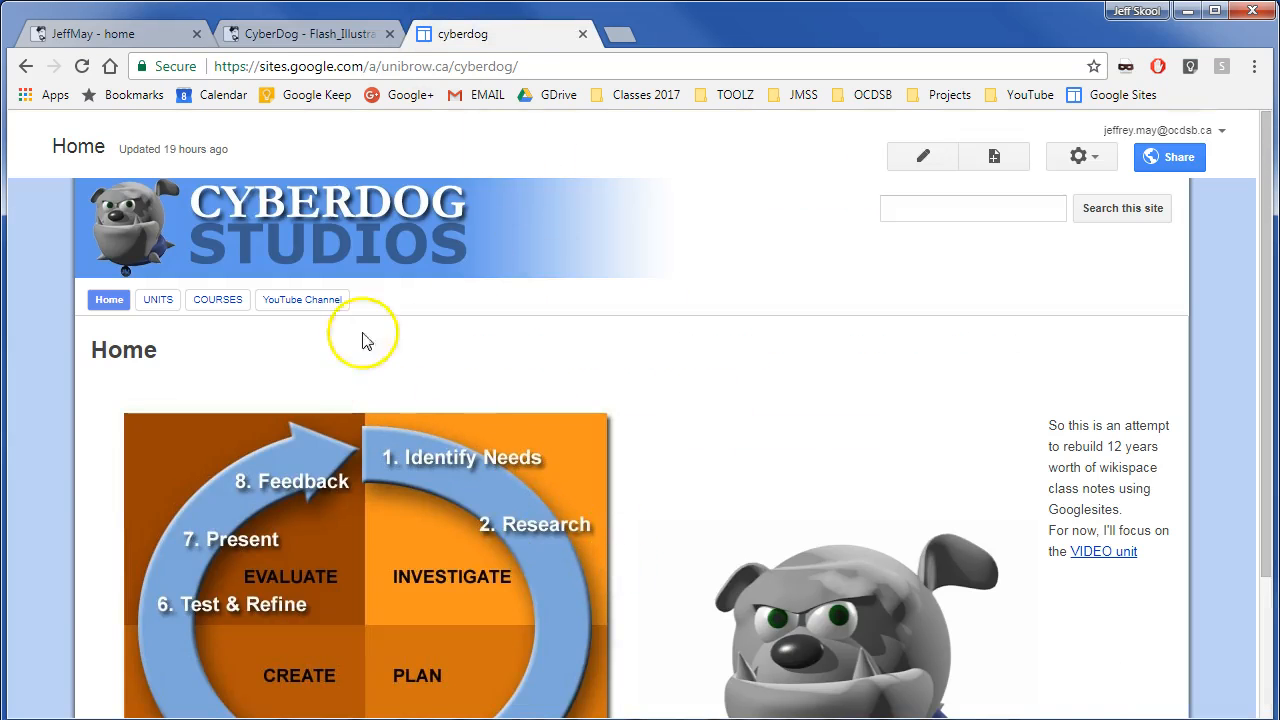
pyautogui.click(993, 157)
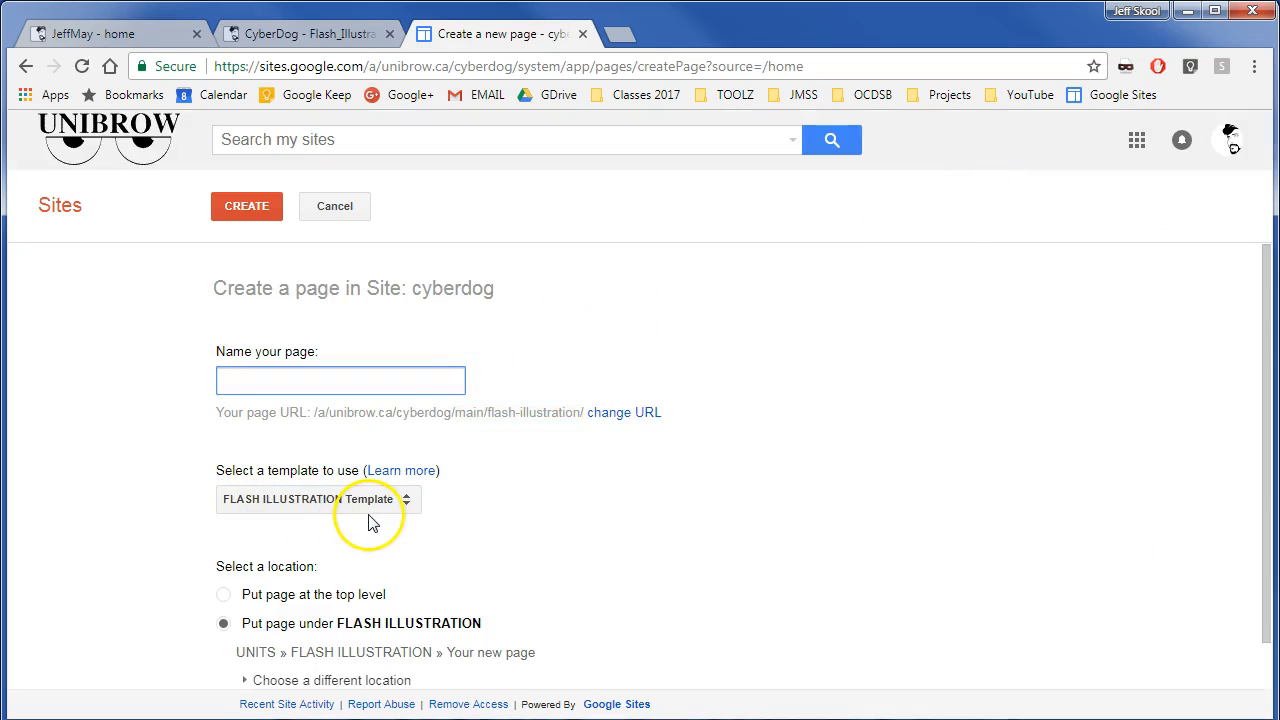
pyautogui.click(406, 505)
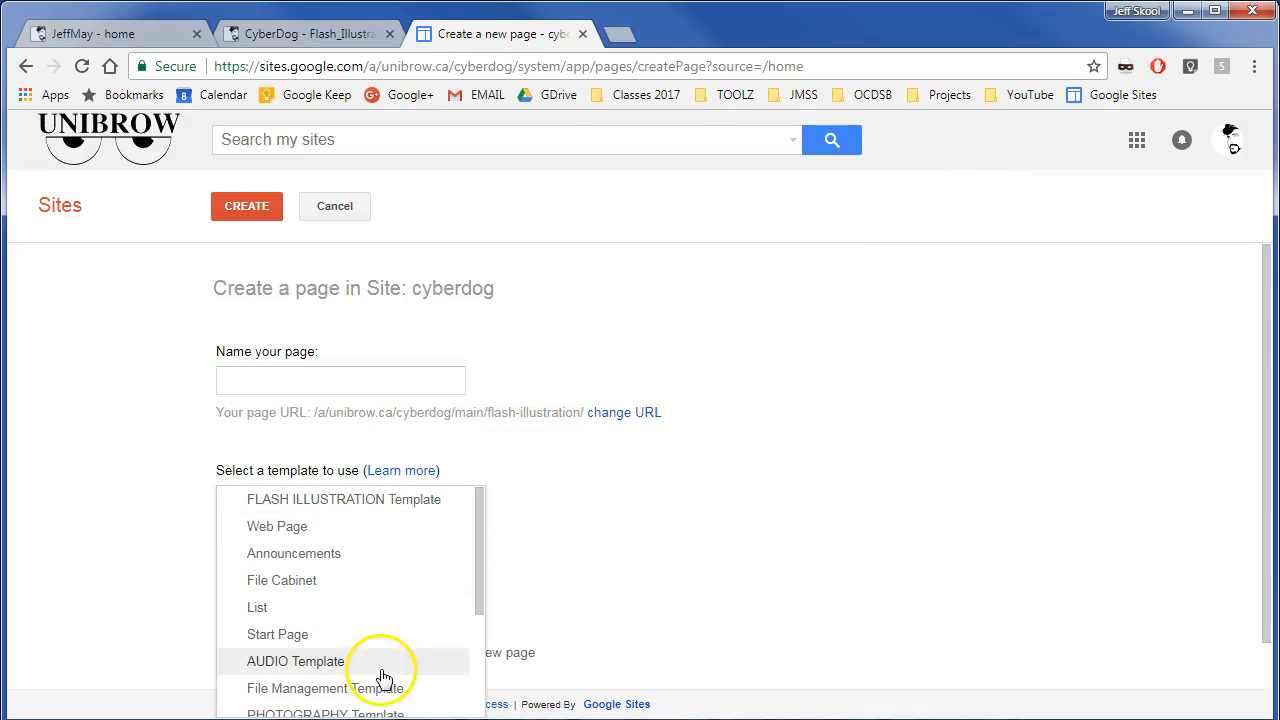
pyautogui.scroll(-2, 385, 672)
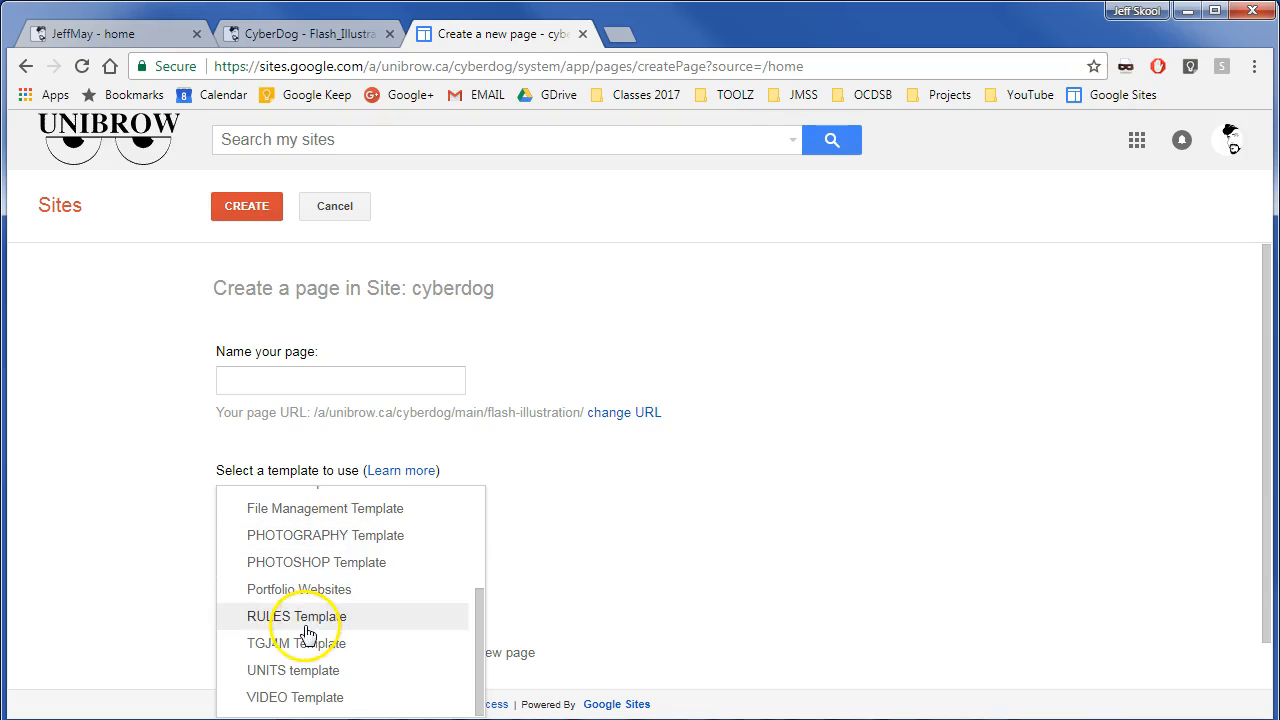
pyautogui.click(650, 522)
# Step: Name the new page "Illustration", checking the topic title against the Flash_Illustration wiki page
pyautogui.click(294, 380)
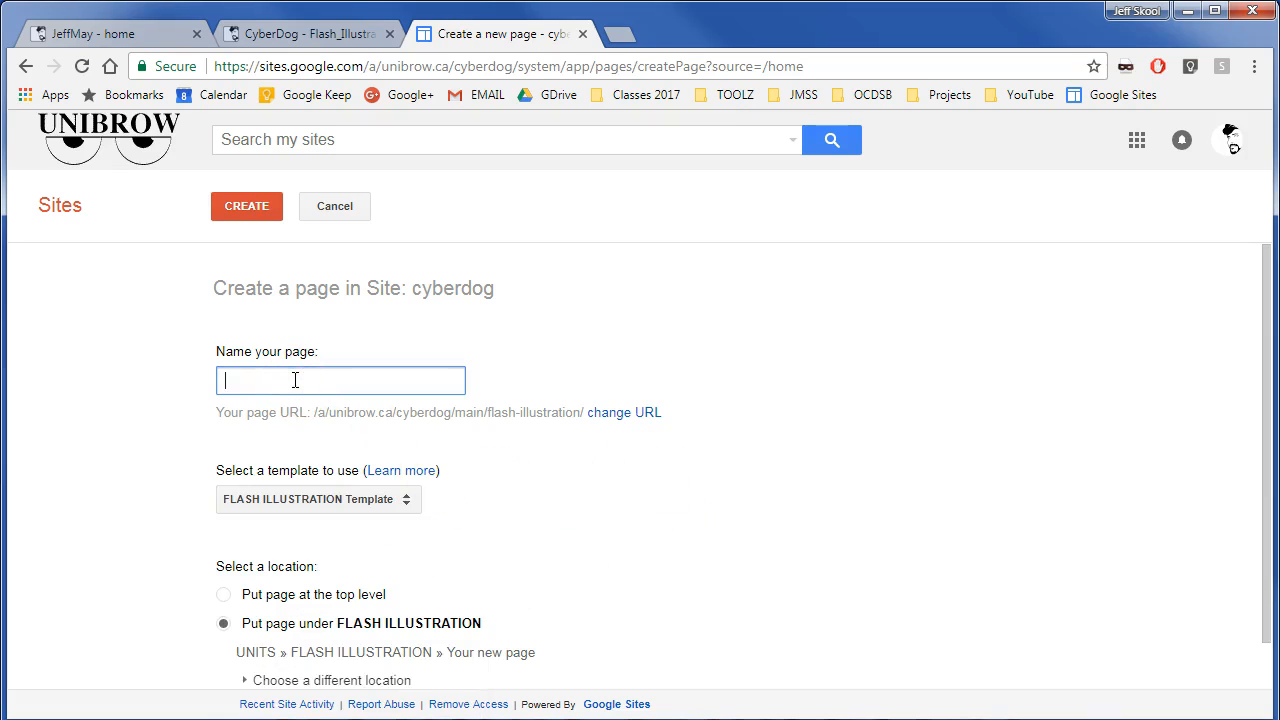
pyautogui.click(383, 36)
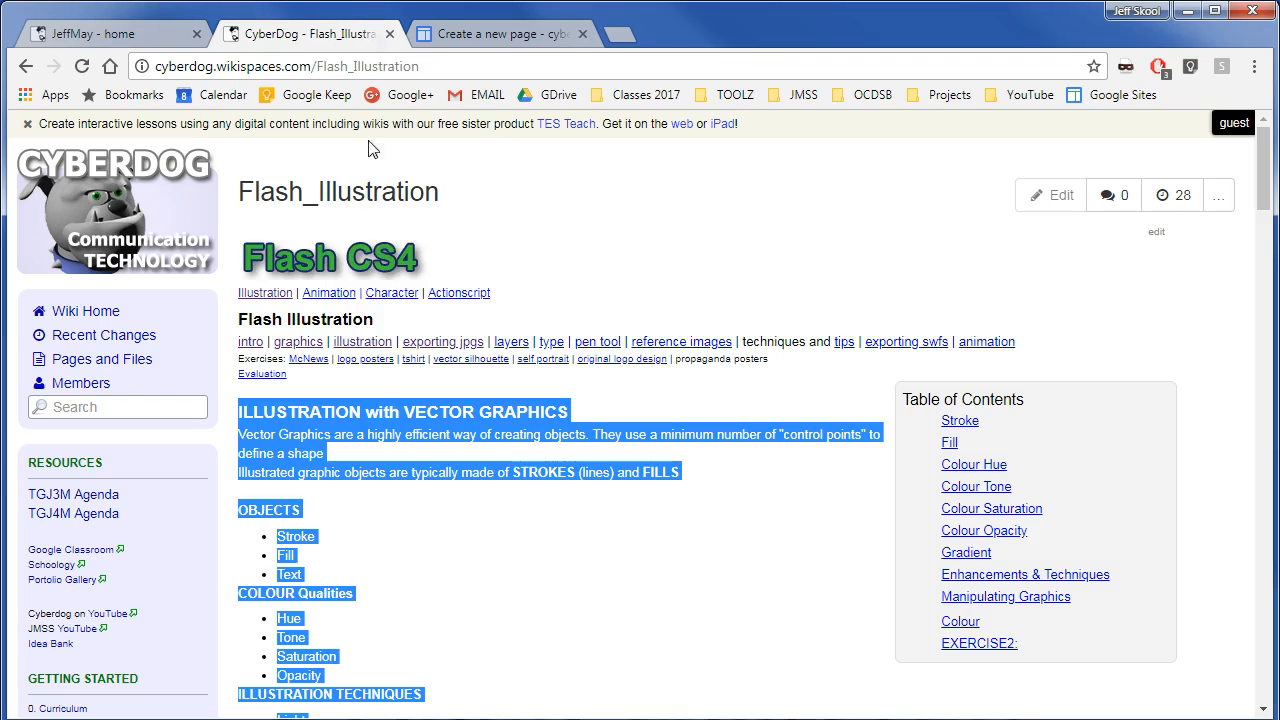
pyautogui.click(505, 36)
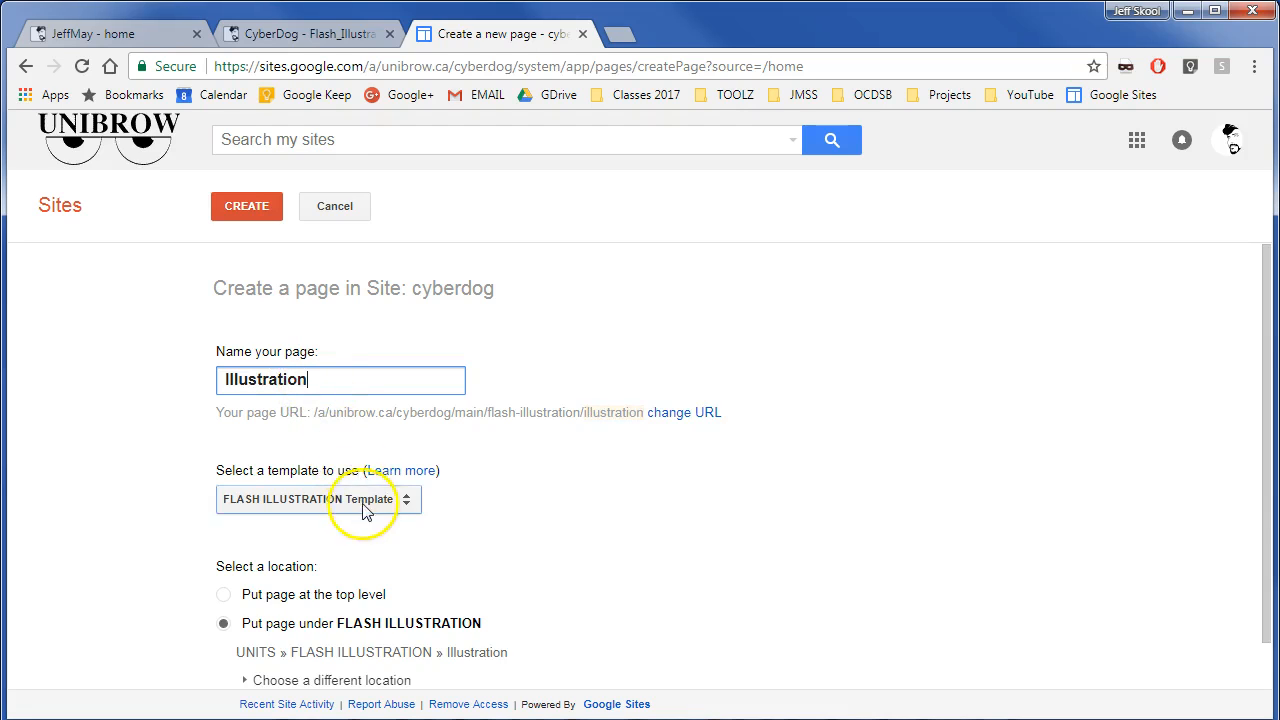
# Step: Create the Illustration page under FLASH ILLUSTRATION and paste the copied wiki content after the "FLASH ILLUSTRATION:" heading
pyautogui.scroll(-1, 375, 505)
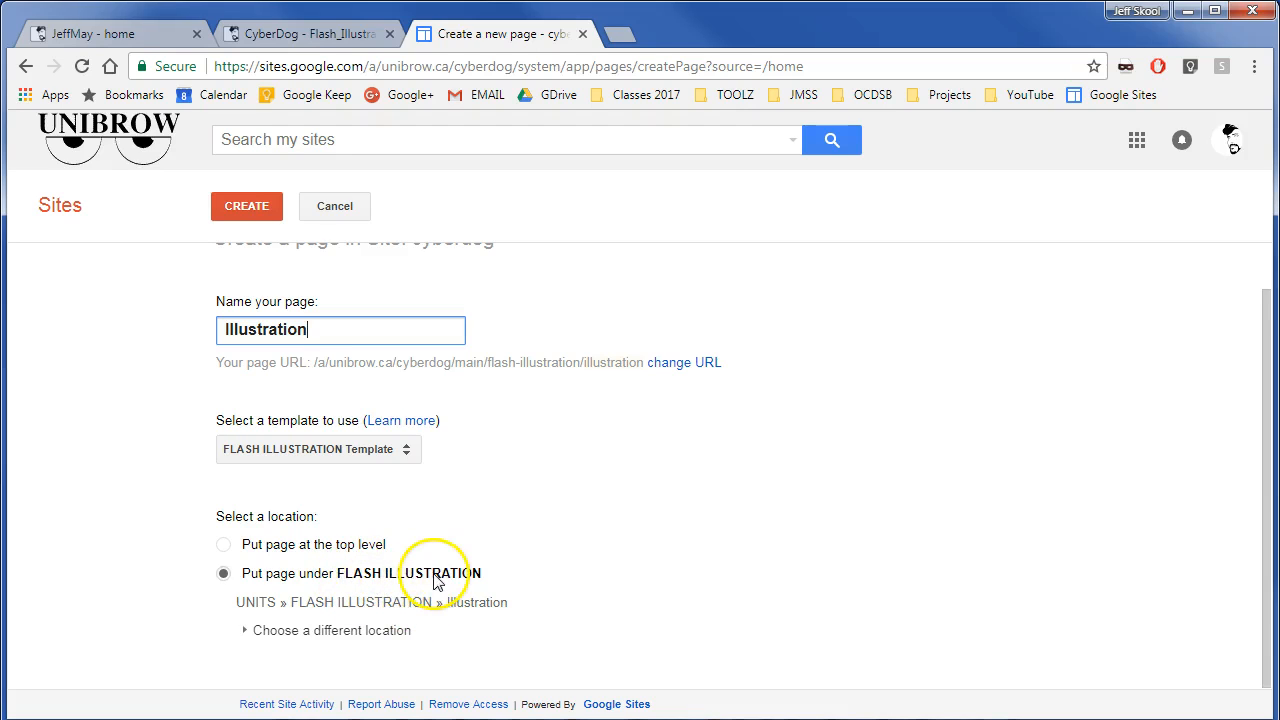
pyautogui.click(253, 212)
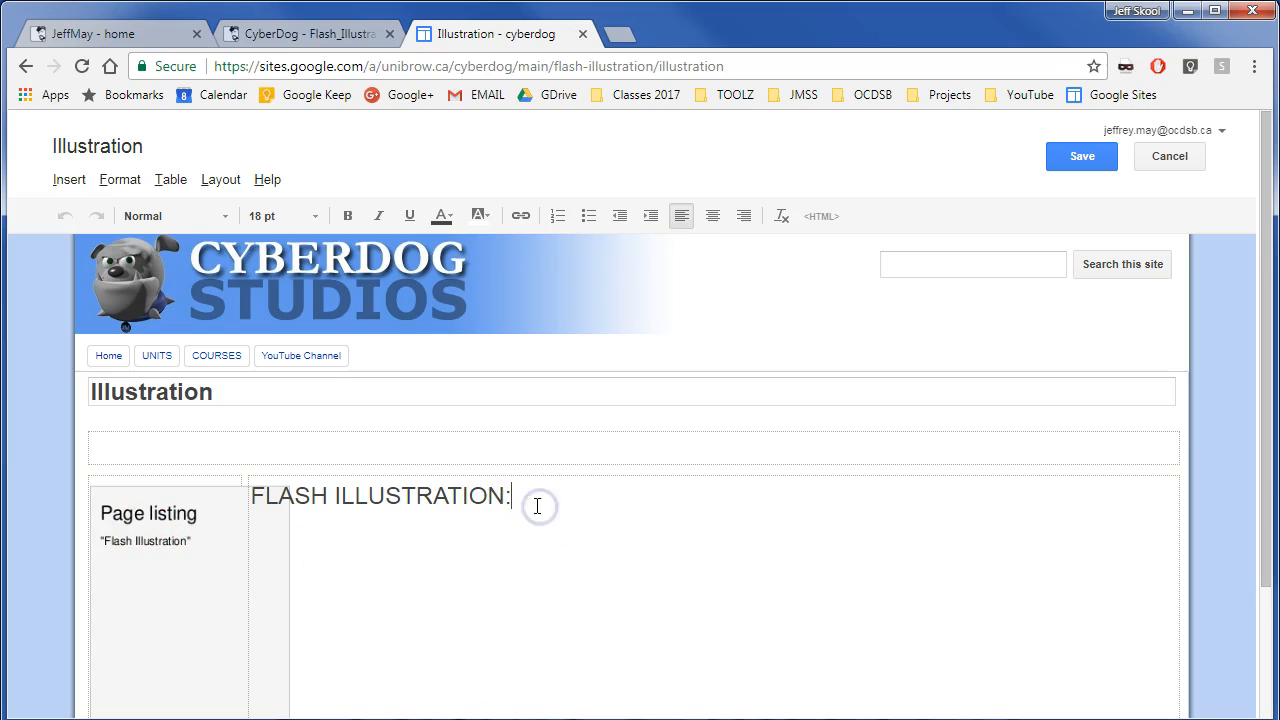
pyautogui.hotkey('ctrl', 'v')
# Step: Review the pasted content from the Anatomy of a Graphic Object table down to Challenge01, and save the page
pyautogui.scroll(10, 469, 517)
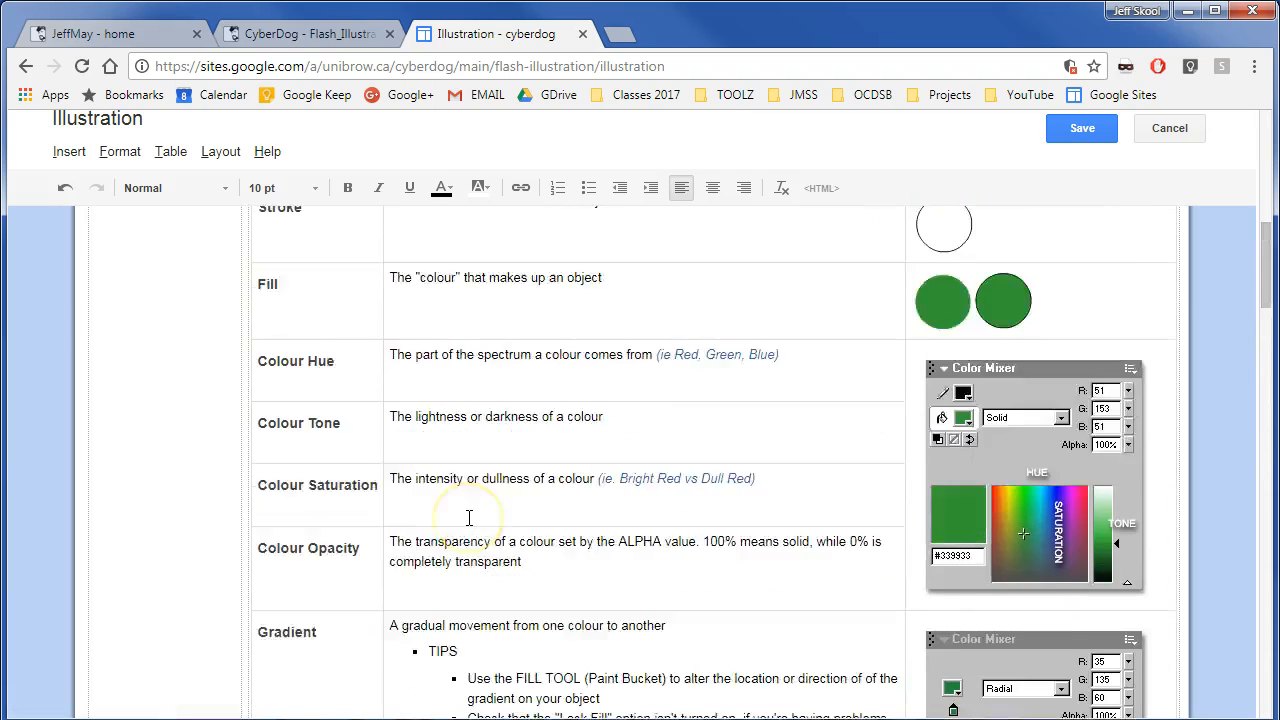
pyautogui.scroll(12, 469, 518)
pyautogui.scroll(-10, 469, 518)
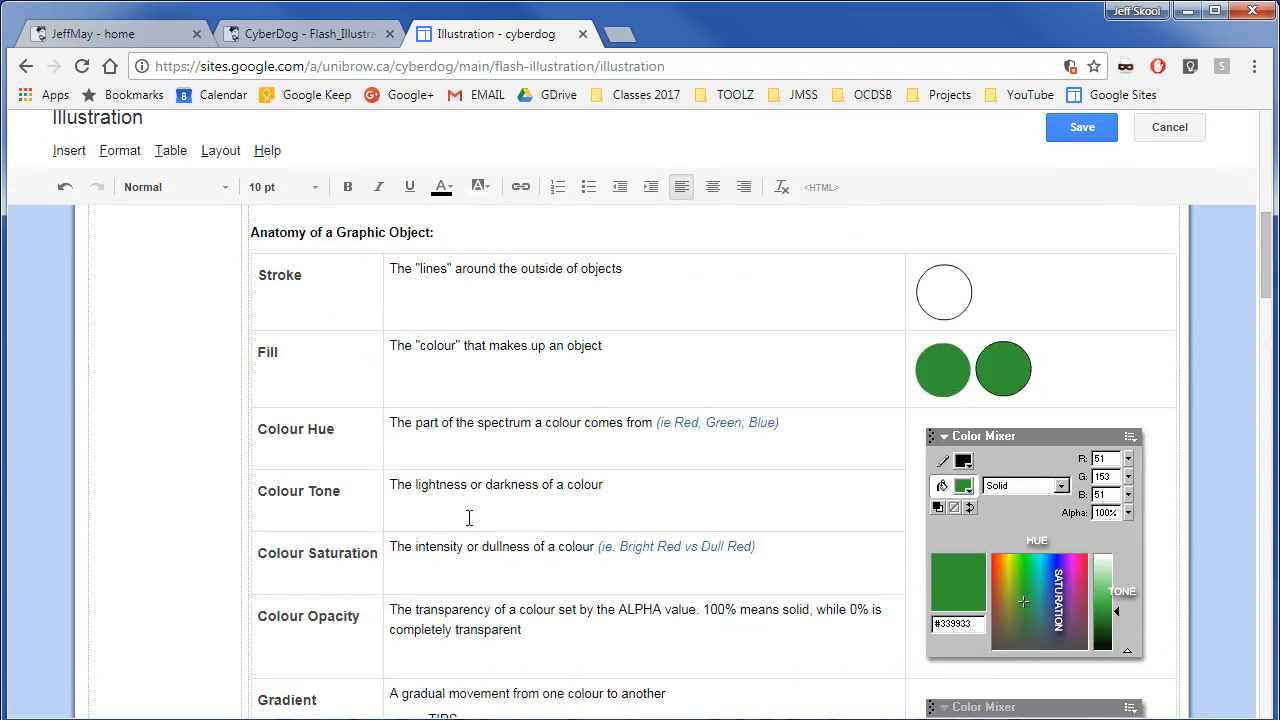
pyautogui.scroll(-1, 469, 517)
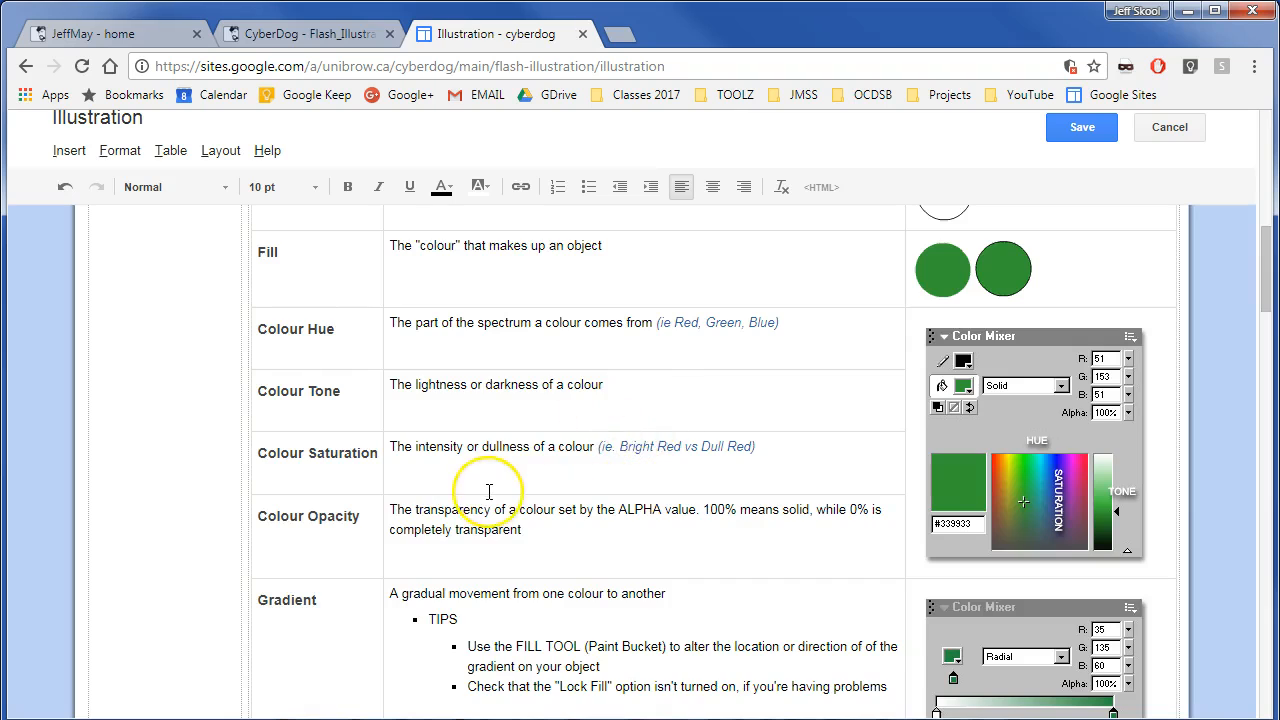
pyautogui.scroll(-14, 491, 495)
pyautogui.scroll(-6, 486, 423)
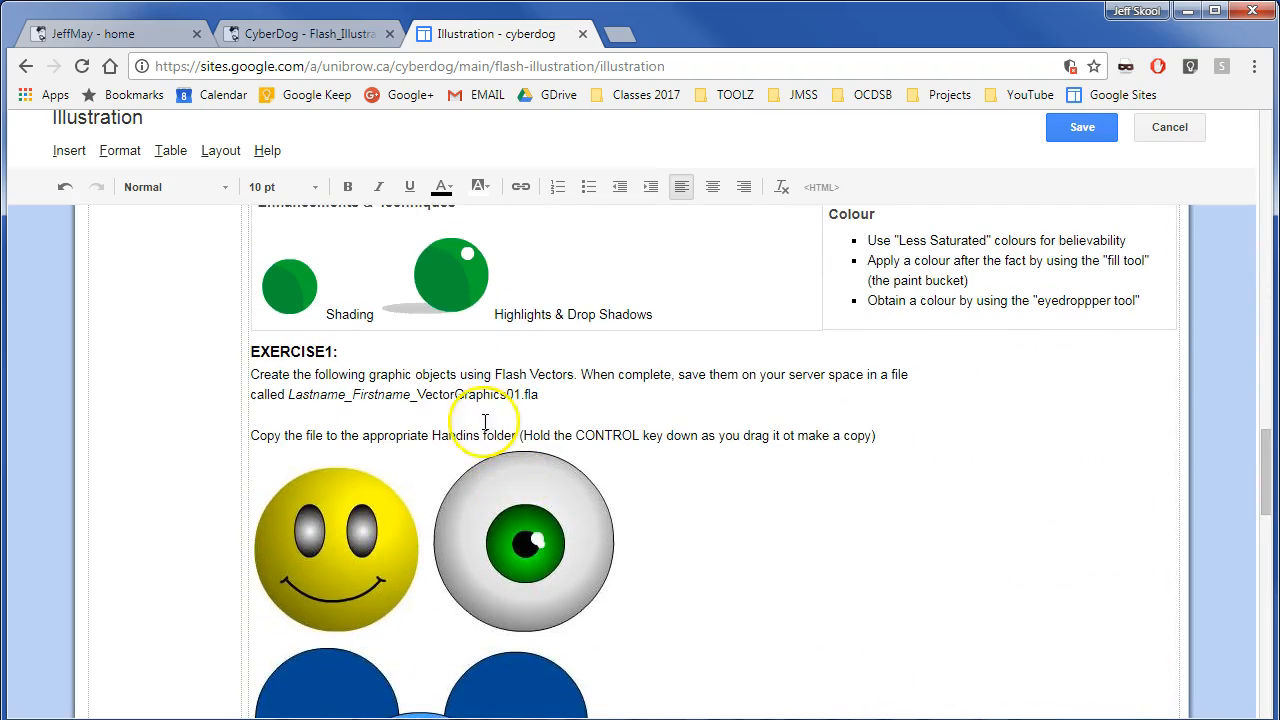
pyautogui.scroll(-8, 472, 420)
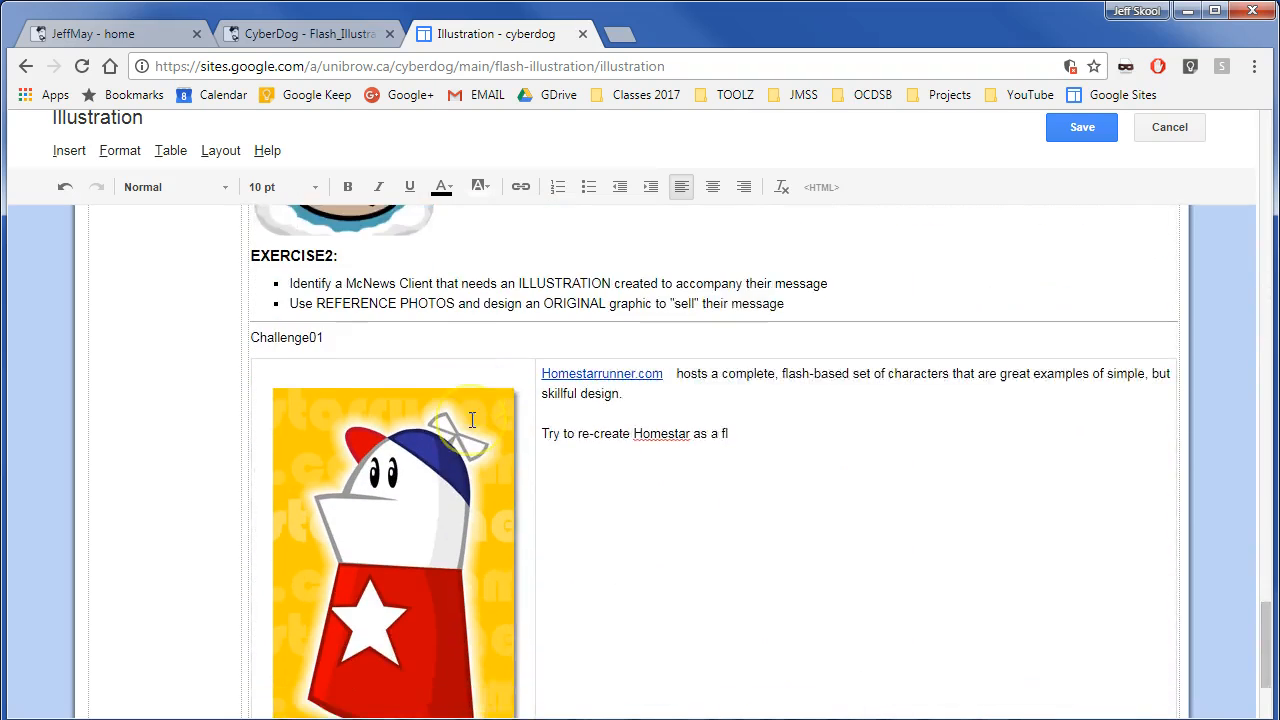
pyautogui.scroll(20, 472, 420)
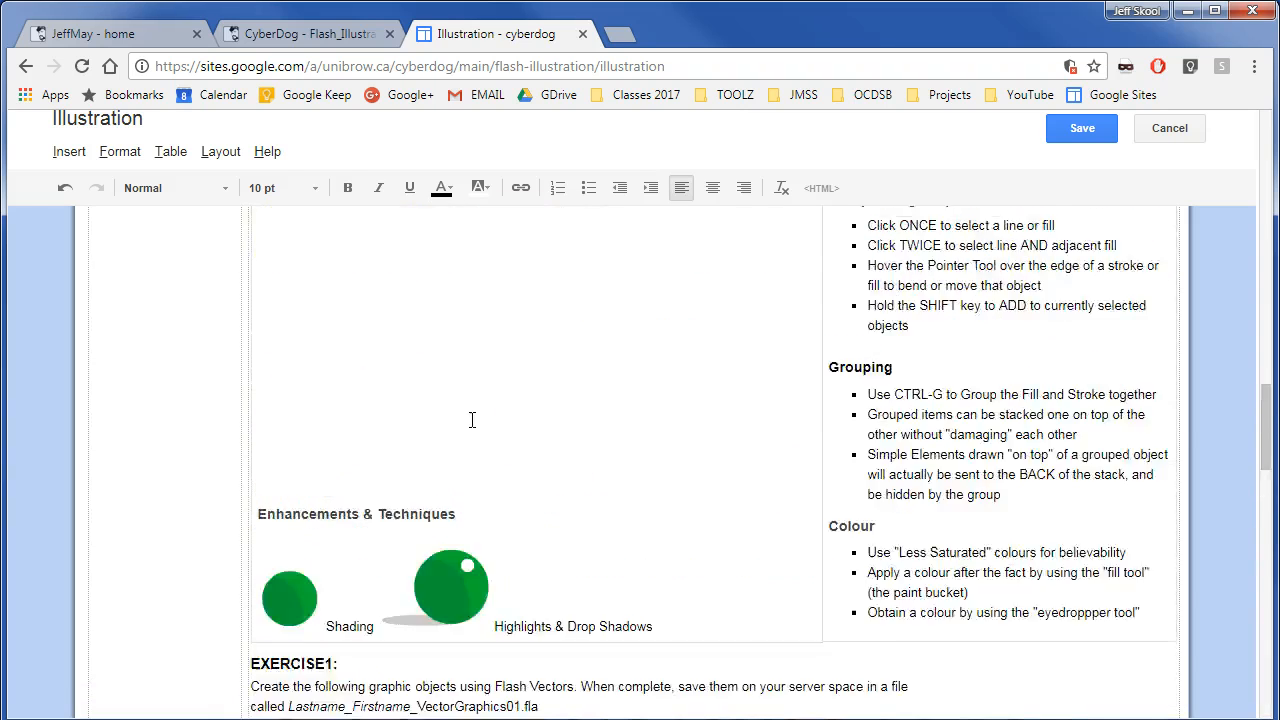
pyautogui.scroll(20, 472, 420)
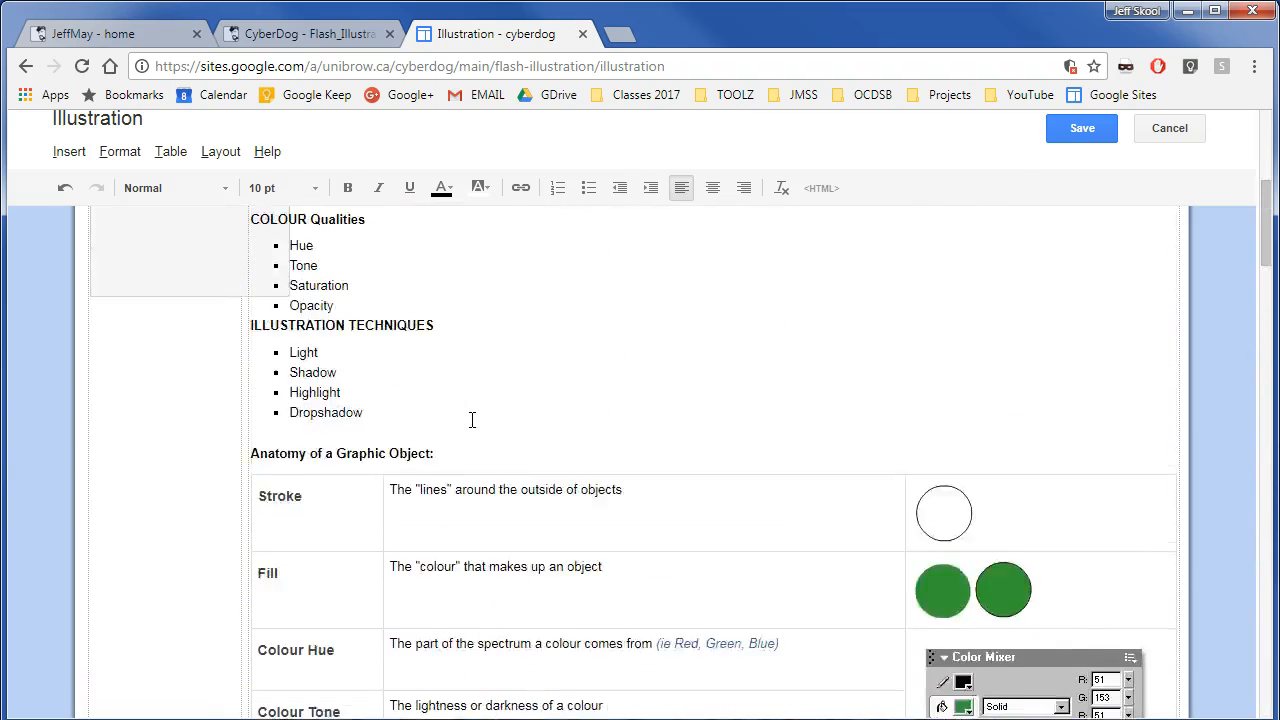
pyautogui.scroll(-6, 474, 428)
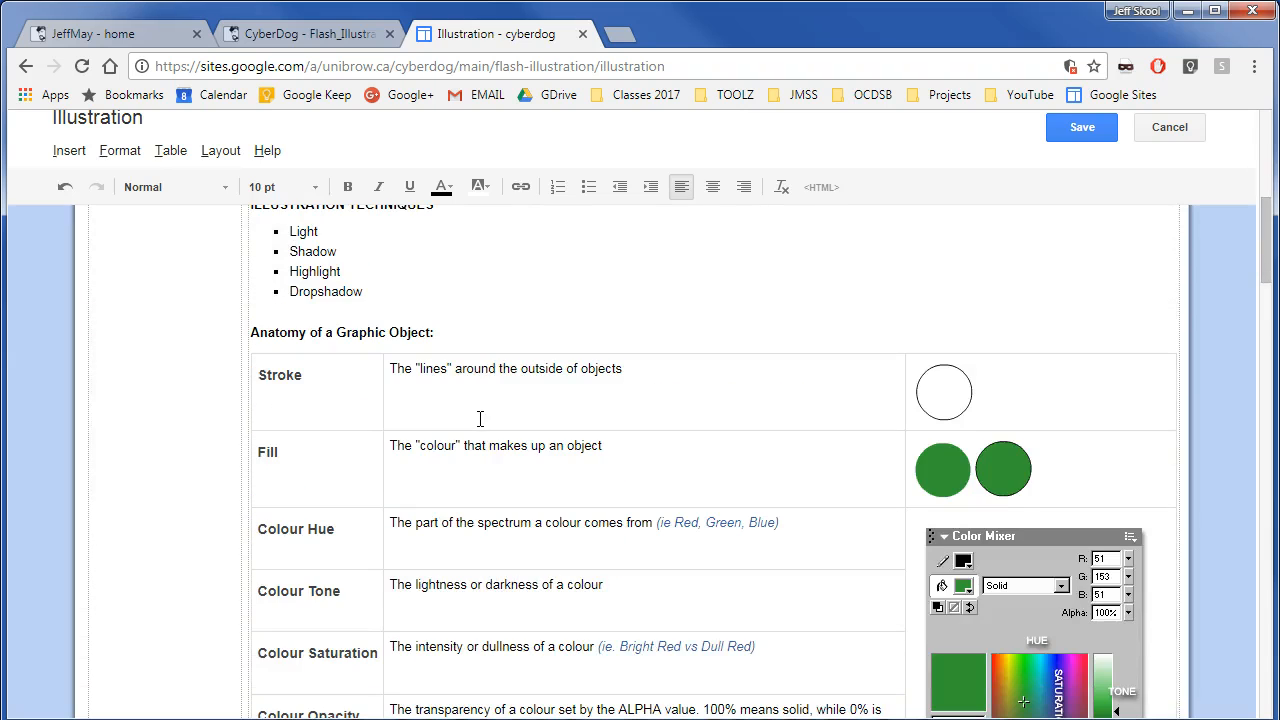
pyautogui.click(1083, 124)
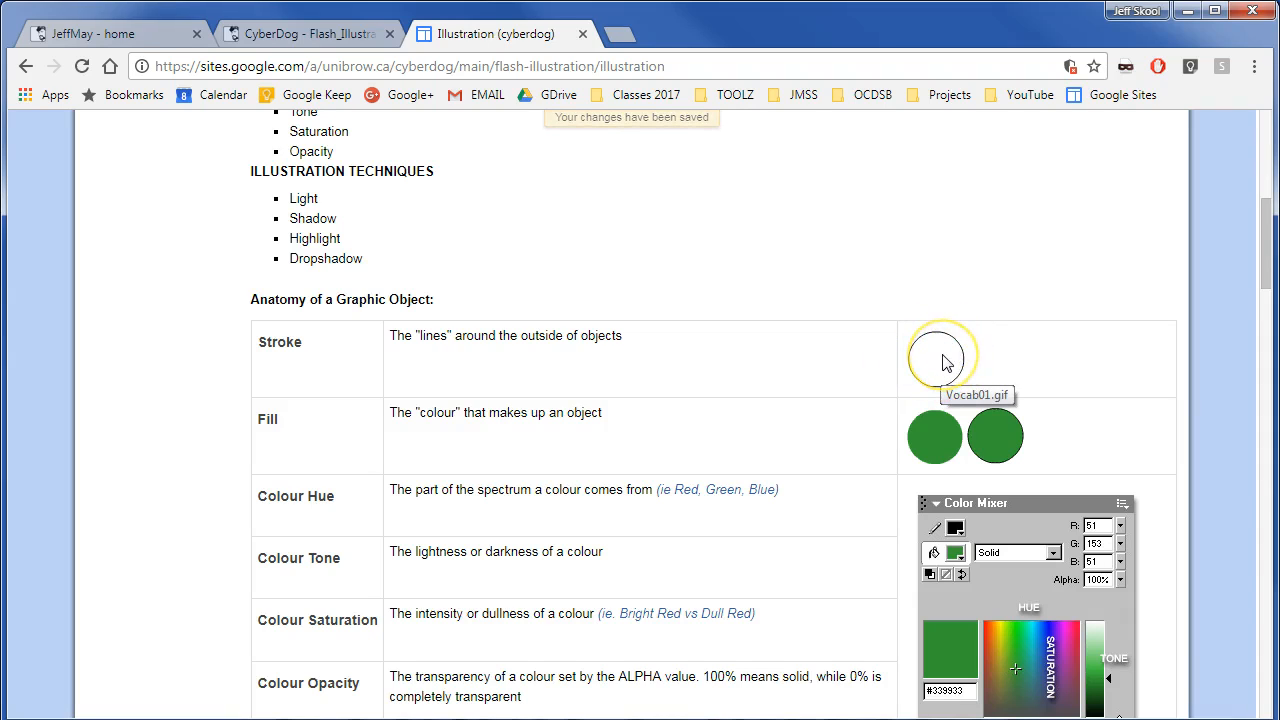
# Step: Compare the Anatomy of a Graphic Object table and its images on the wiki page with the saved Illustration page
pyautogui.click(287, 36)
pyautogui.scroll(-6, 749, 386)
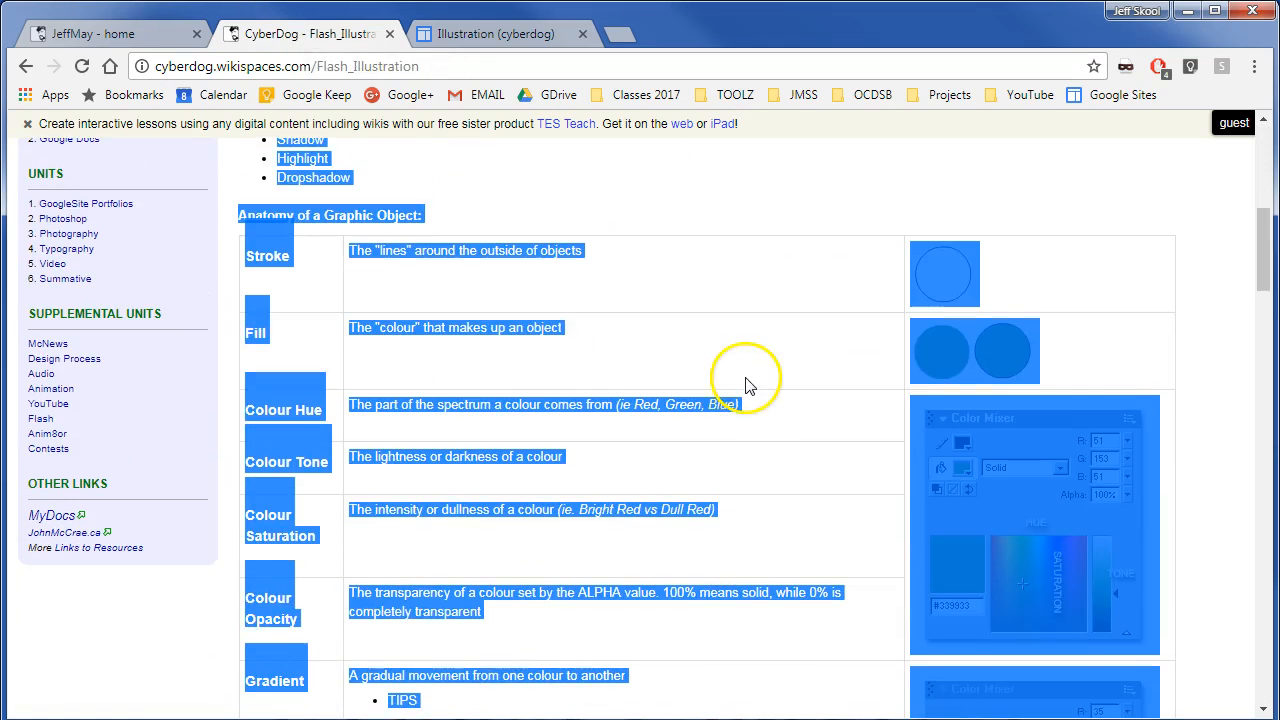
pyautogui.click(797, 270)
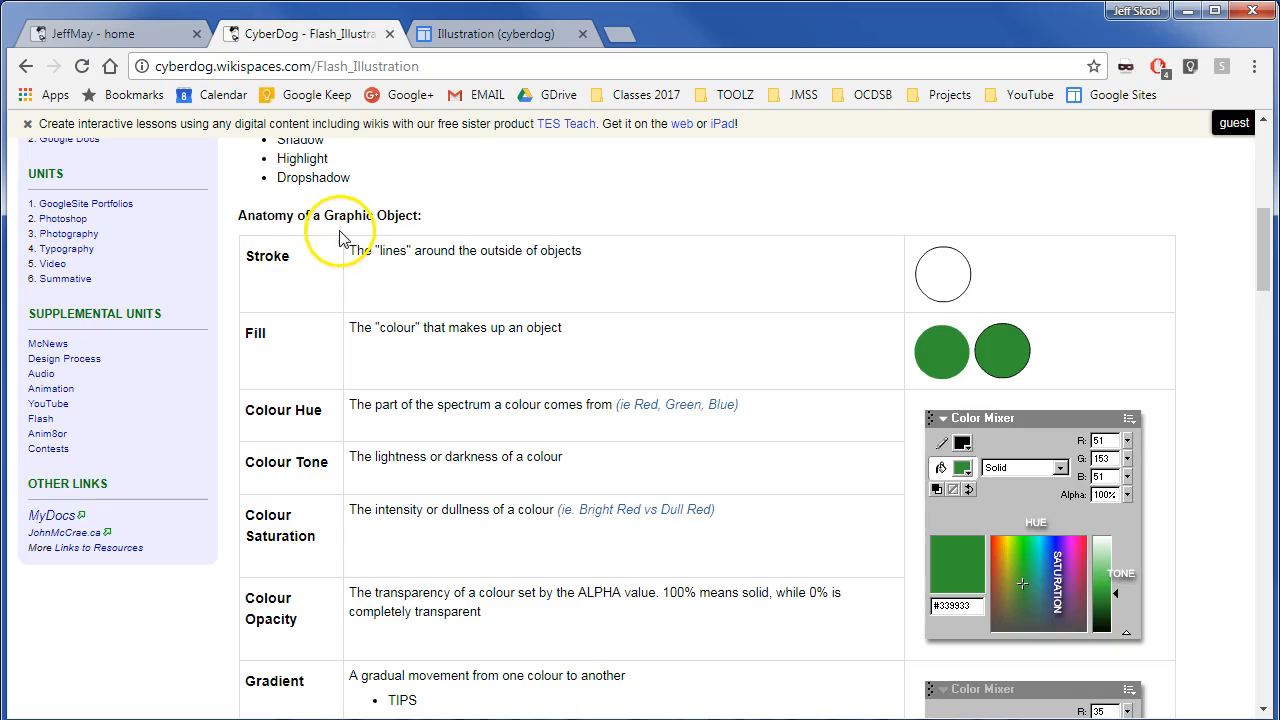
pyautogui.click(500, 33)
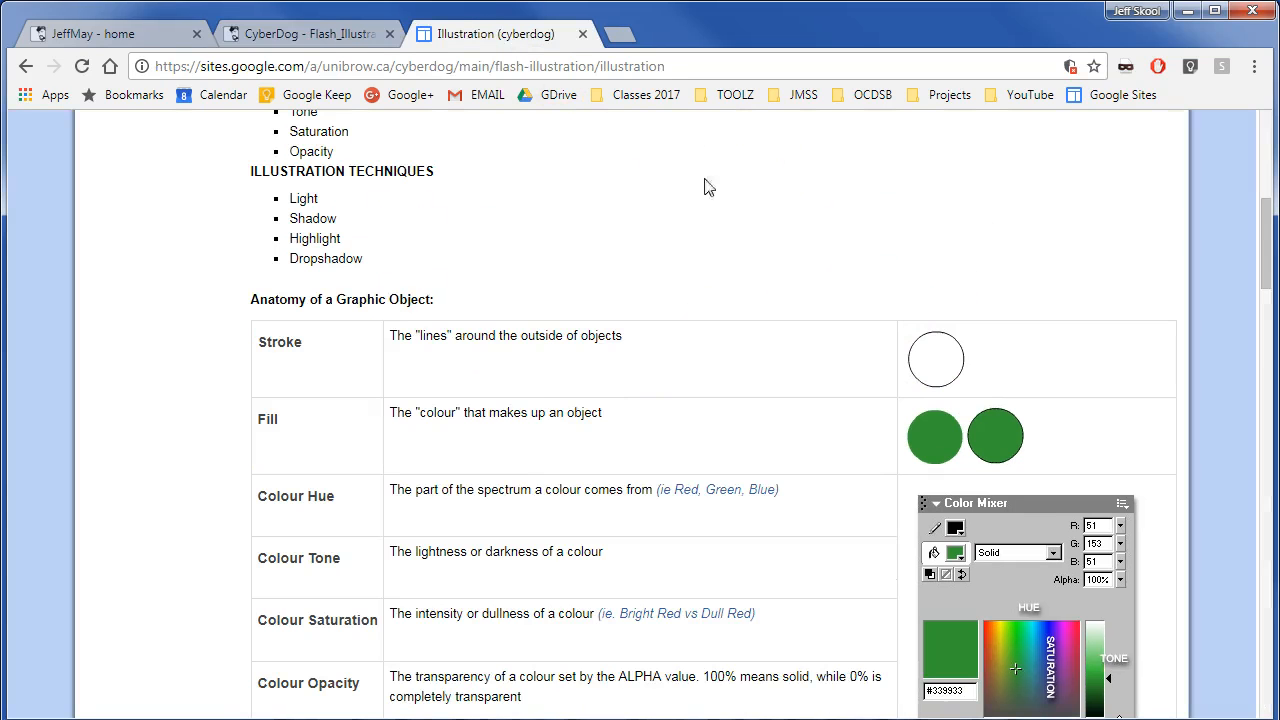
pyautogui.scroll(6, 710, 360)
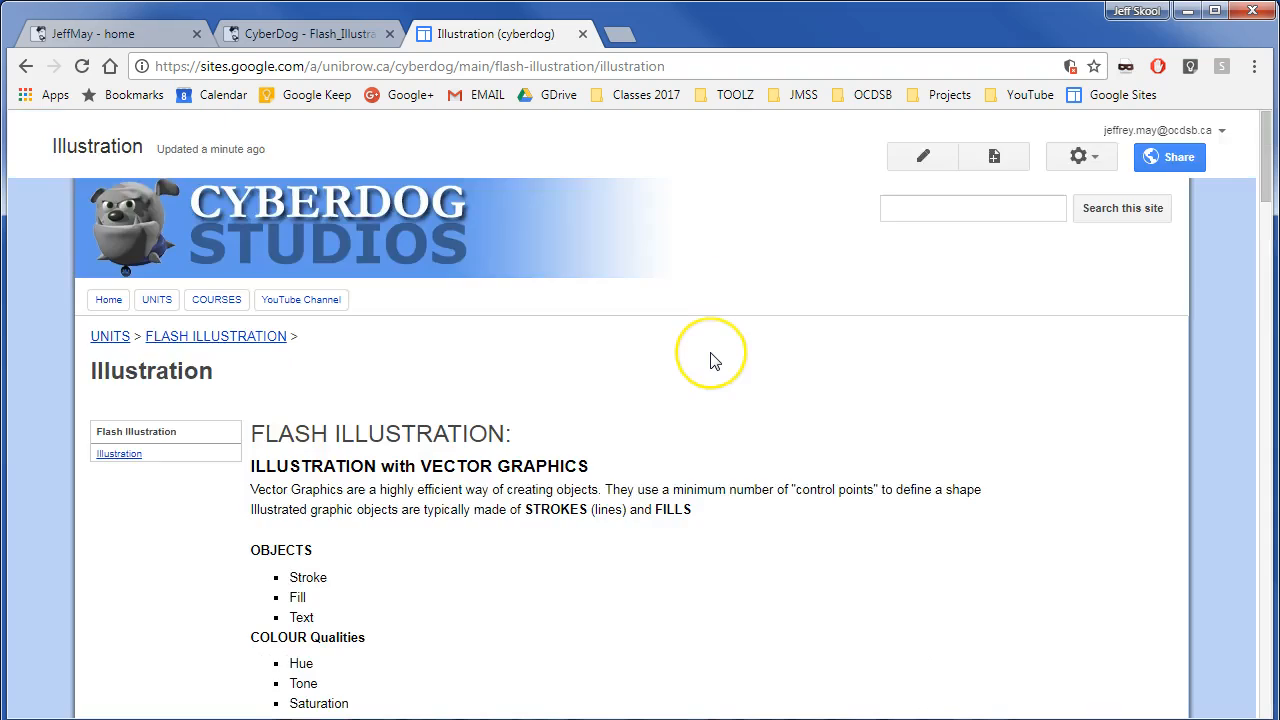
pyautogui.scroll(-6, 710, 360)
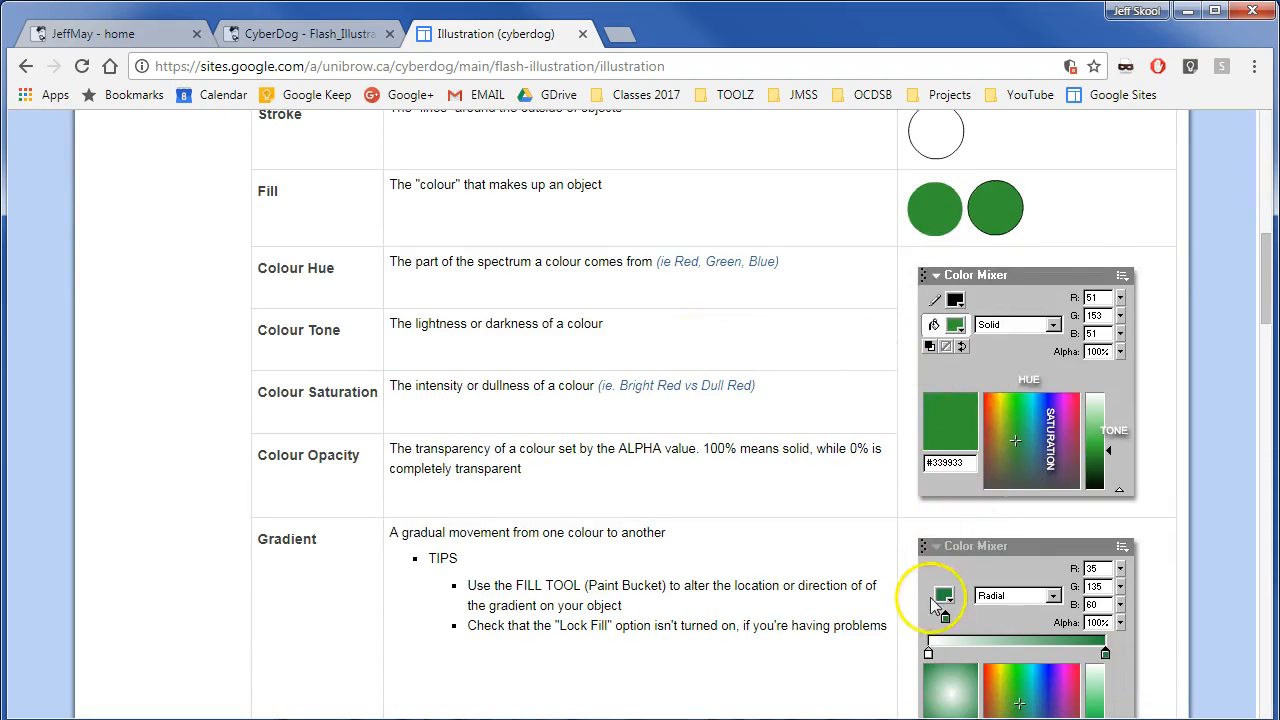
pyautogui.scroll(2, 921, 568)
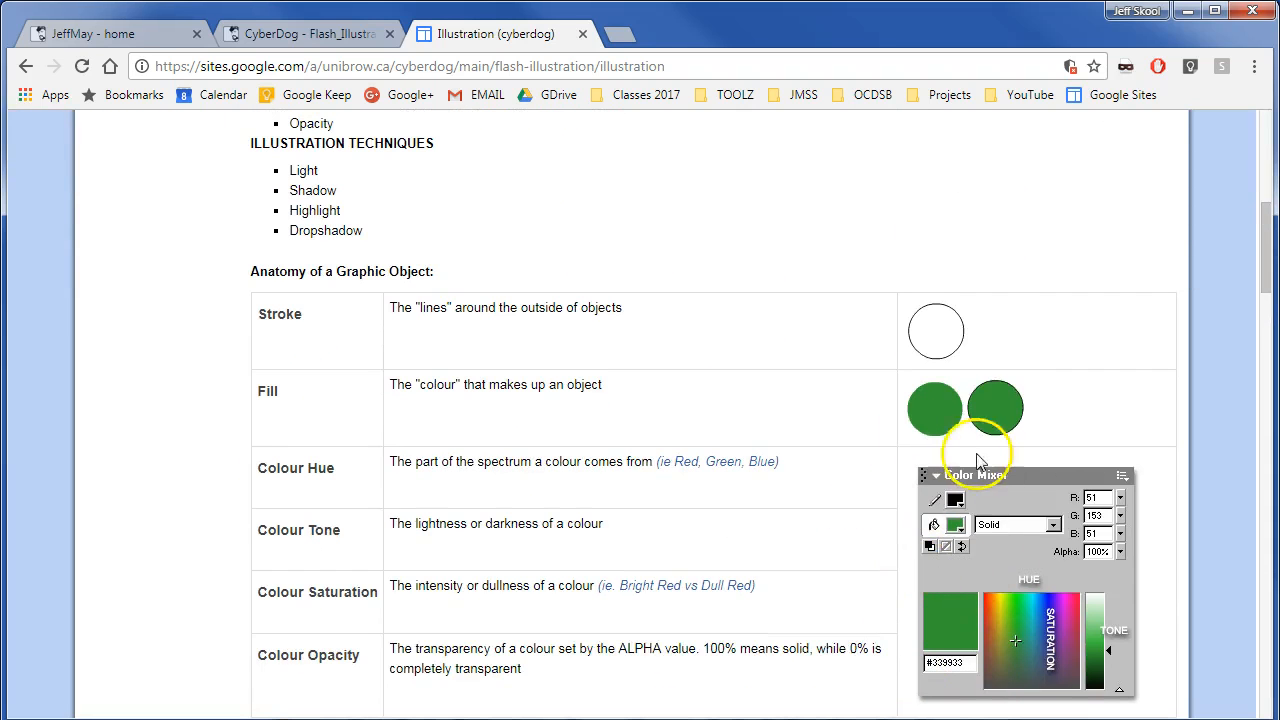
# Step: Save the Stroke and Fill row images to the Cyberdog Assets folder as the GIF files Vocab01 and Vocab02
pyautogui.rightClick(932, 345)
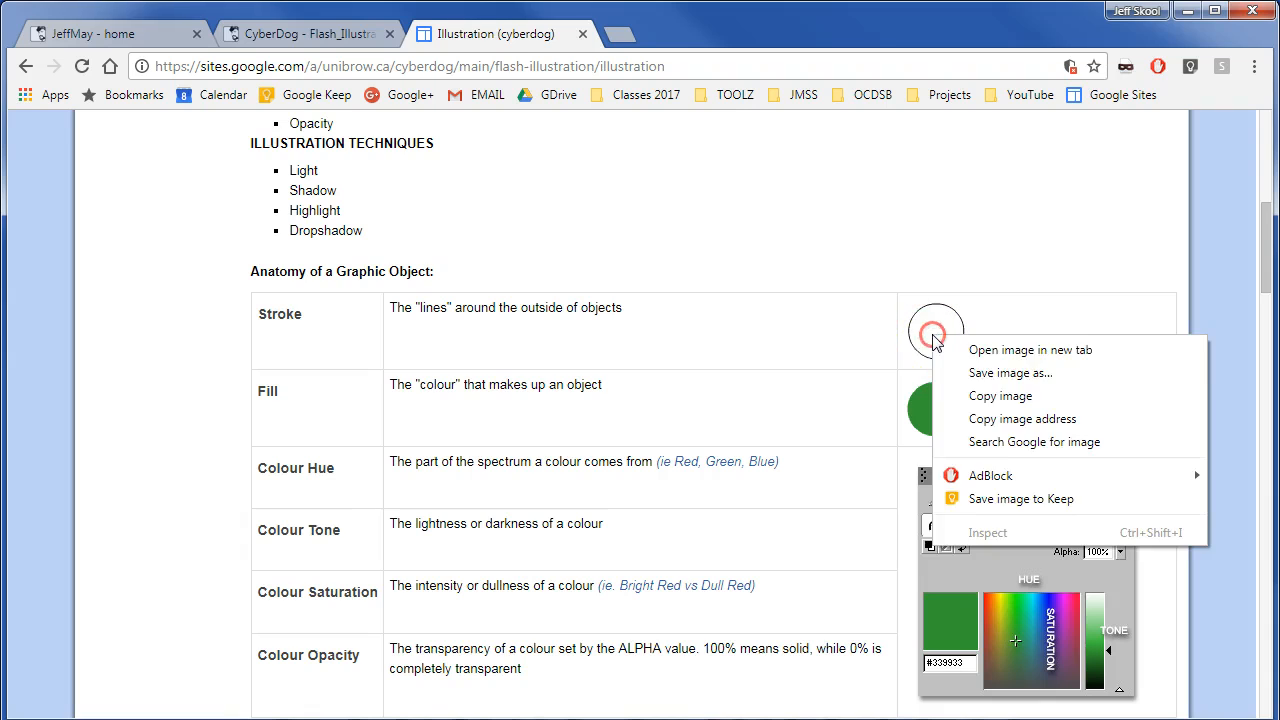
pyautogui.click(976, 368)
pyautogui.moveTo(534, 84); pyautogui.dragTo(677, 13)
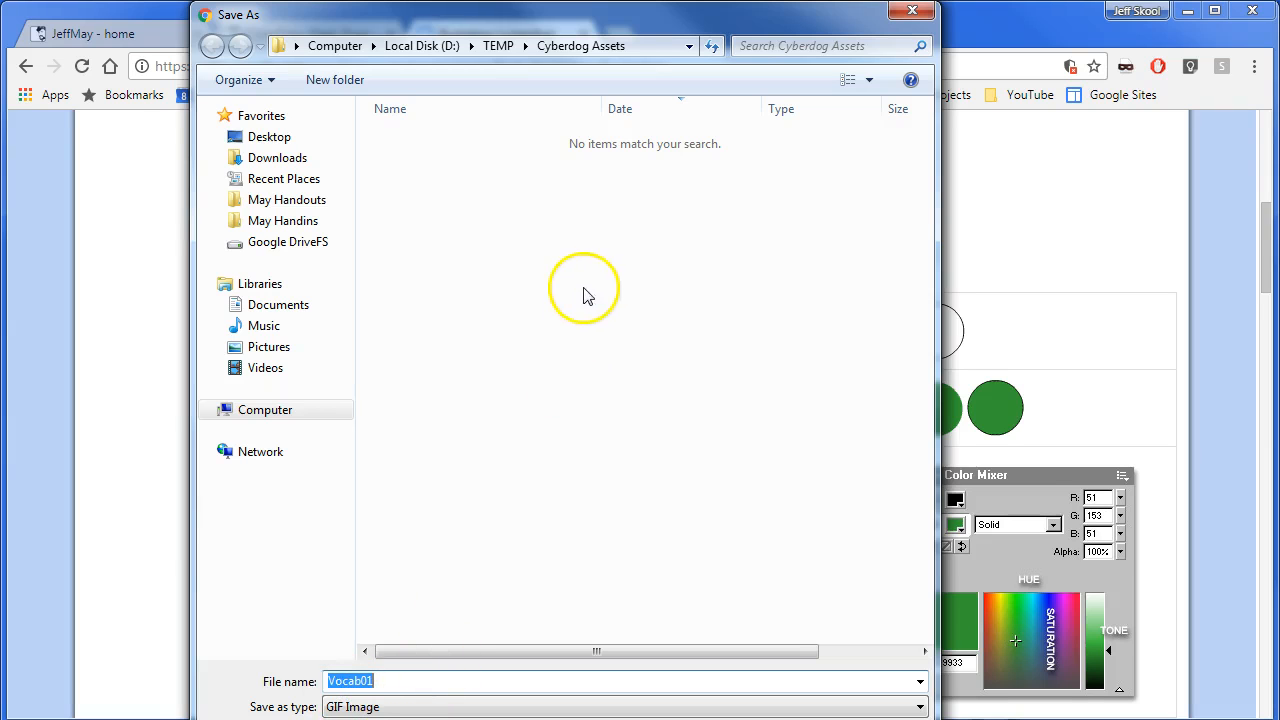
pyautogui.press('Return')
pyautogui.rightClick(944, 405)
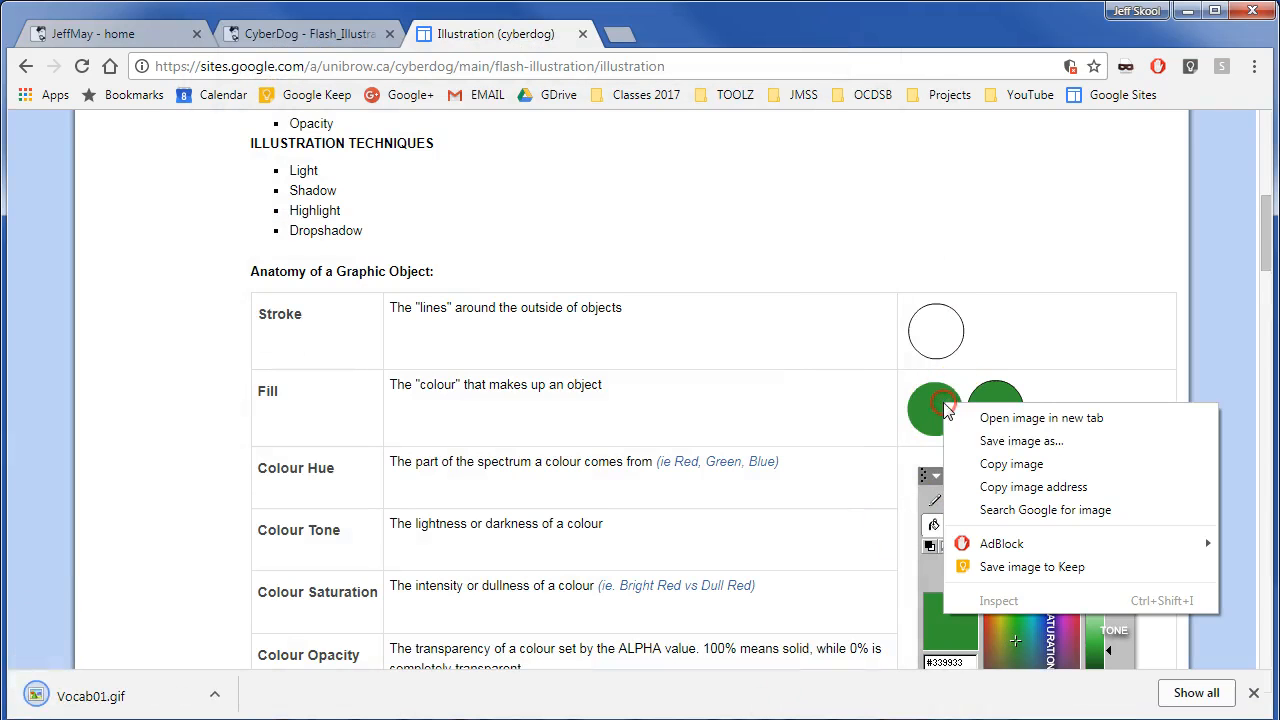
pyautogui.click(1012, 441)
pyautogui.write('Vocab02')
pyautogui.press('Return')
# Step: Save the two Color Mixer images to Cyberdog Assets as the JPEG files Colour01 and Gradients01
pyautogui.rightClick(1003, 494)
pyautogui.click(1050, 537)
pyautogui.press('Return')
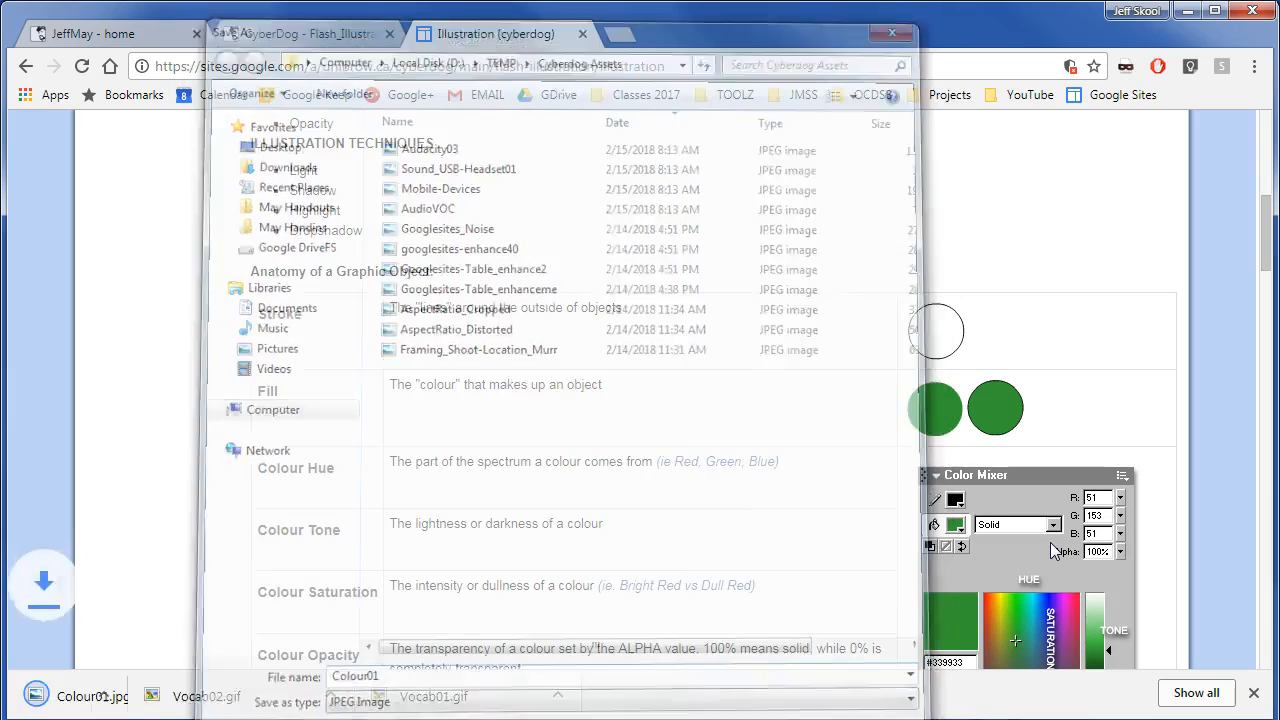
pyautogui.scroll(-3, 1040, 545)
pyautogui.rightClick(1018, 492)
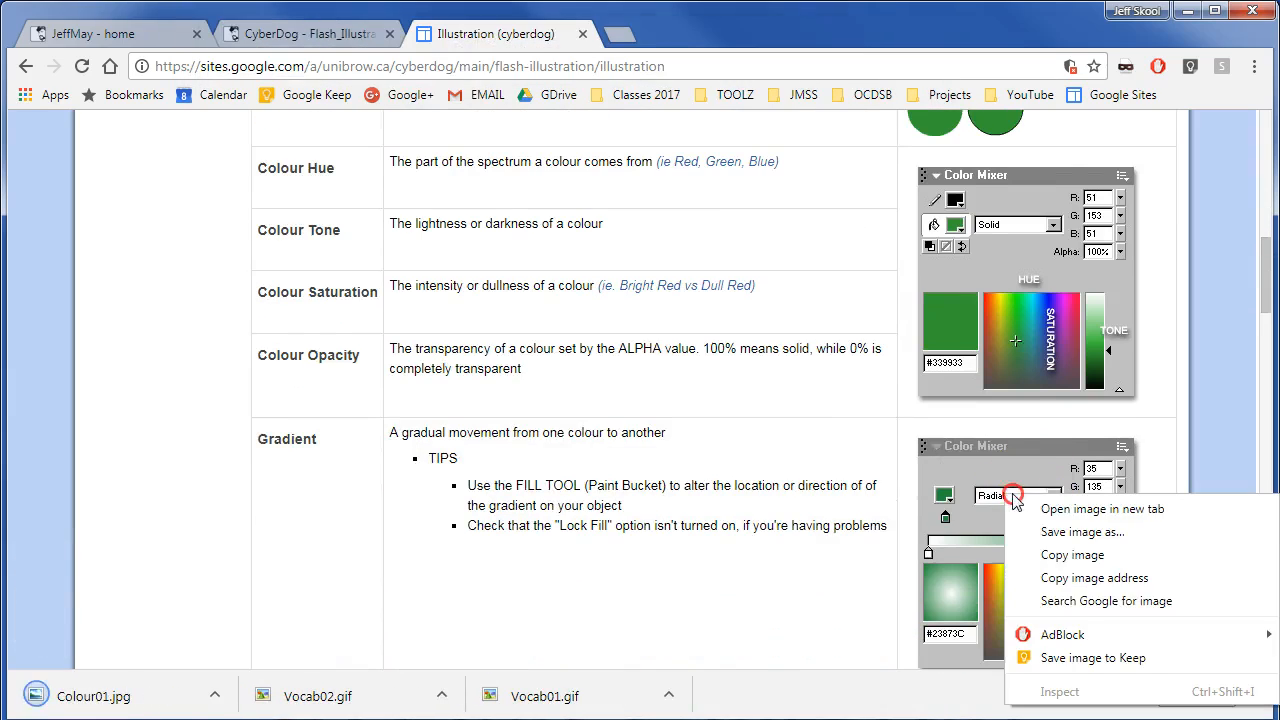
pyautogui.click(1052, 530)
pyautogui.press('Return')
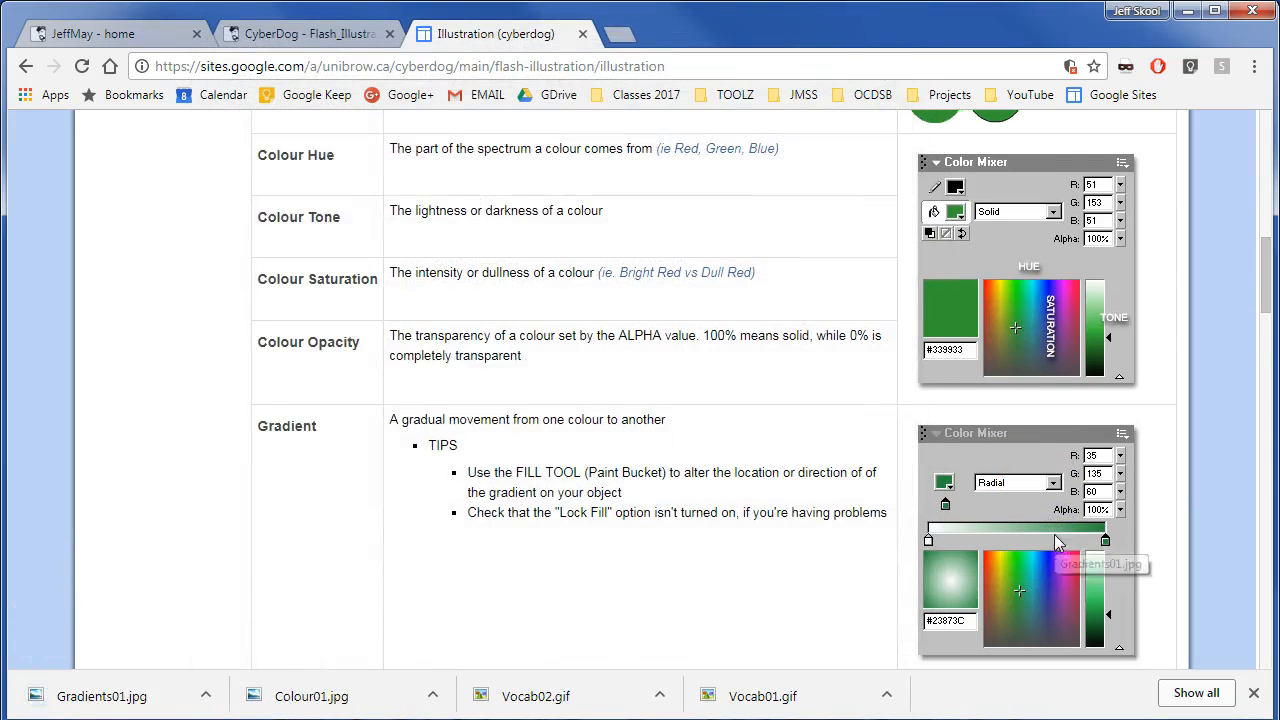
# Step: Save the (Stroke) Weight and Tapered Stoke images to Cyberdog Assets as Illustration_Weight01 and Flash_Illustration_Stroke_Weight
pyautogui.scroll(-3, 1054, 534)
pyautogui.rightClick(940, 437)
pyautogui.click(975, 470)
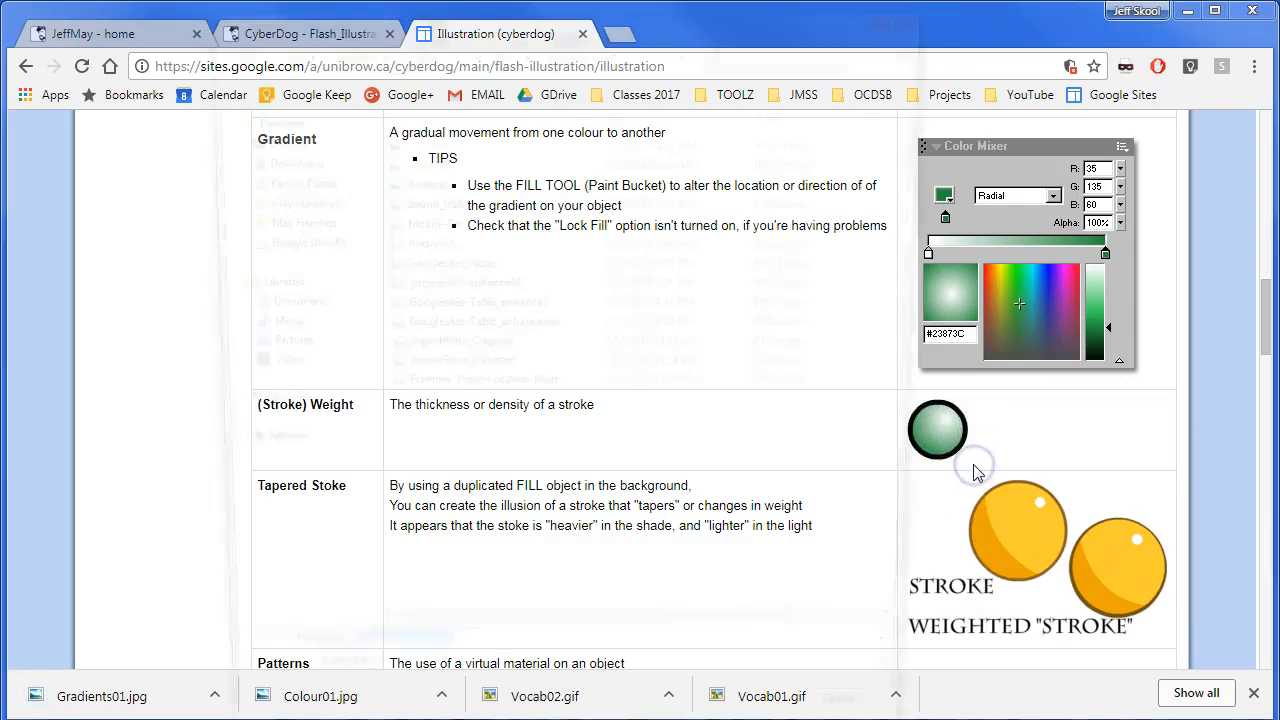
pyautogui.press('Return')
pyautogui.rightClick(986, 511)
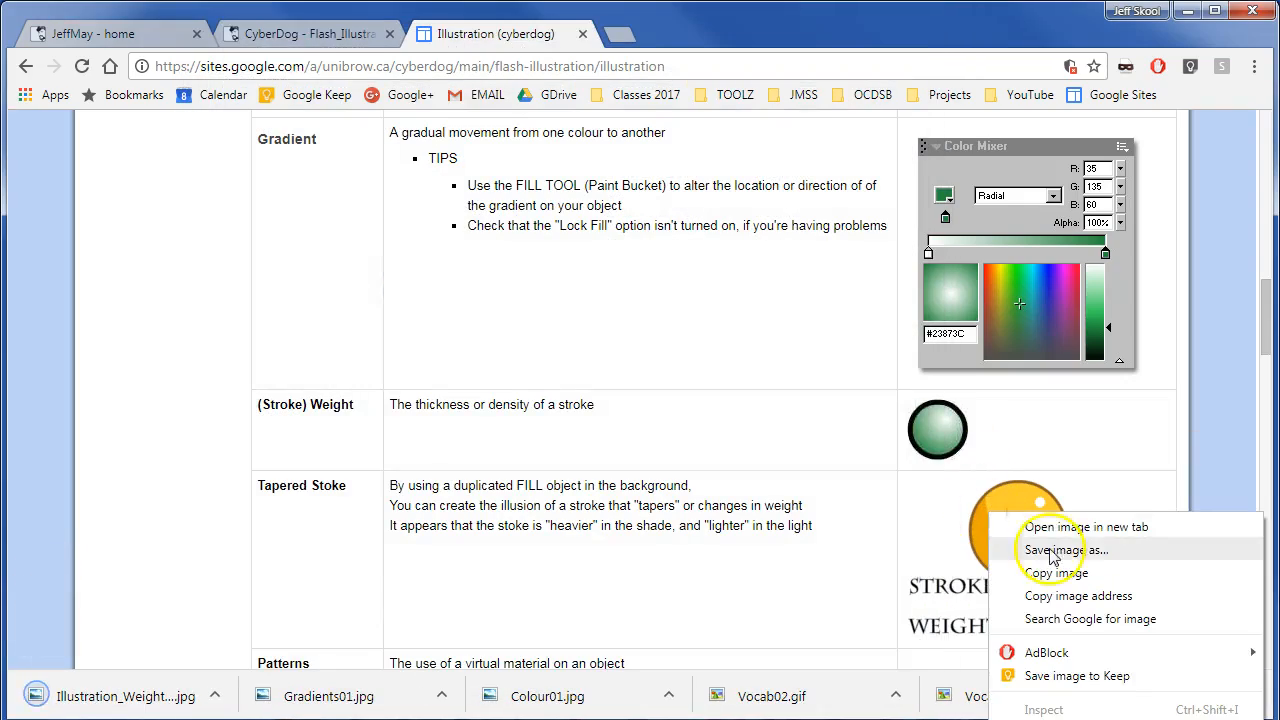
pyautogui.click(1052, 548)
pyautogui.press('Return')
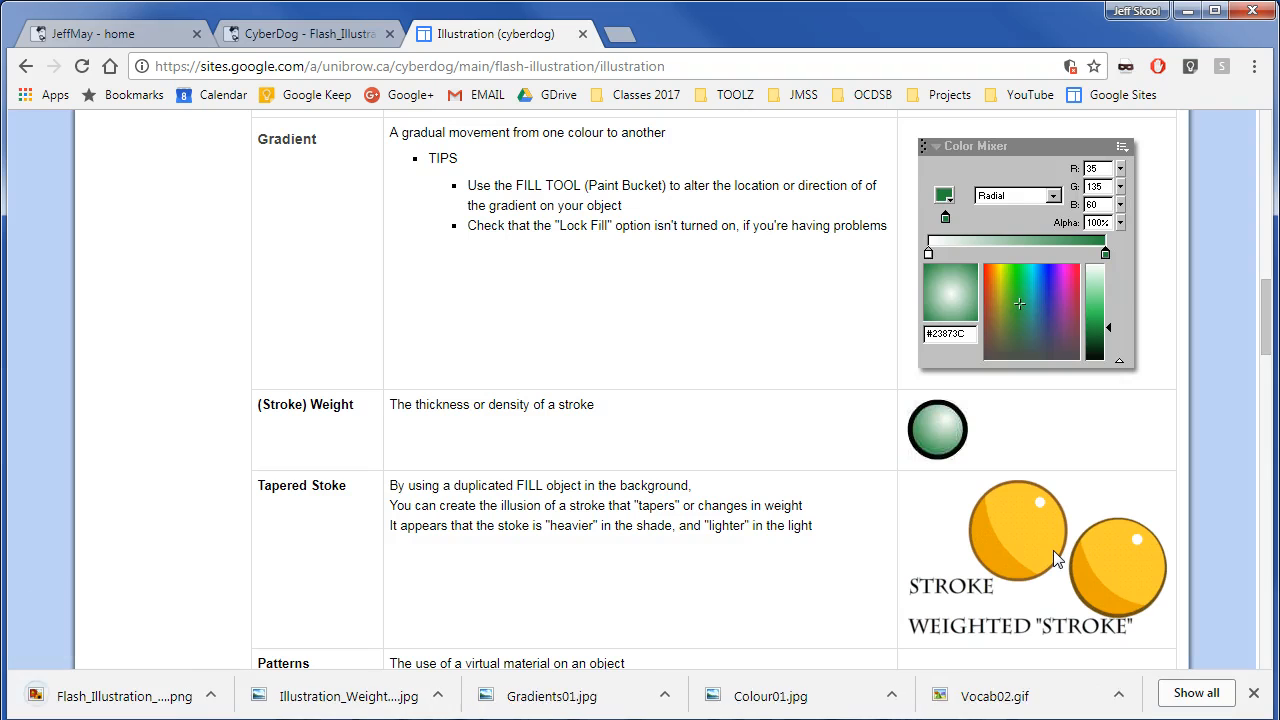
# Step: Open the Illustration page for editing and remove the circle image from the table's Stroke row
pyautogui.scroll(12, 960, 482)
pyautogui.scroll(-3, 960, 482)
pyautogui.scroll(3, 960, 482)
pyautogui.scroll(-3, 837, 537)
pyautogui.scroll(3, 871, 549)
pyautogui.click(923, 160)
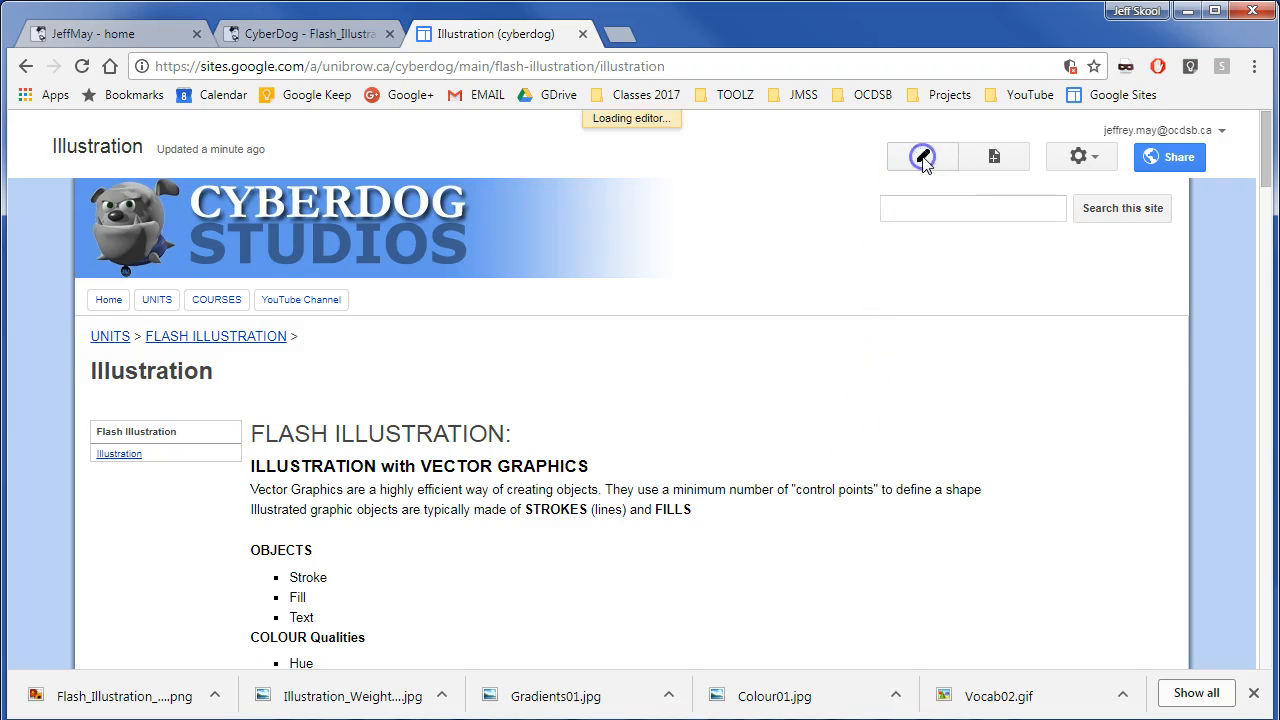
pyautogui.scroll(-4, 906, 383)
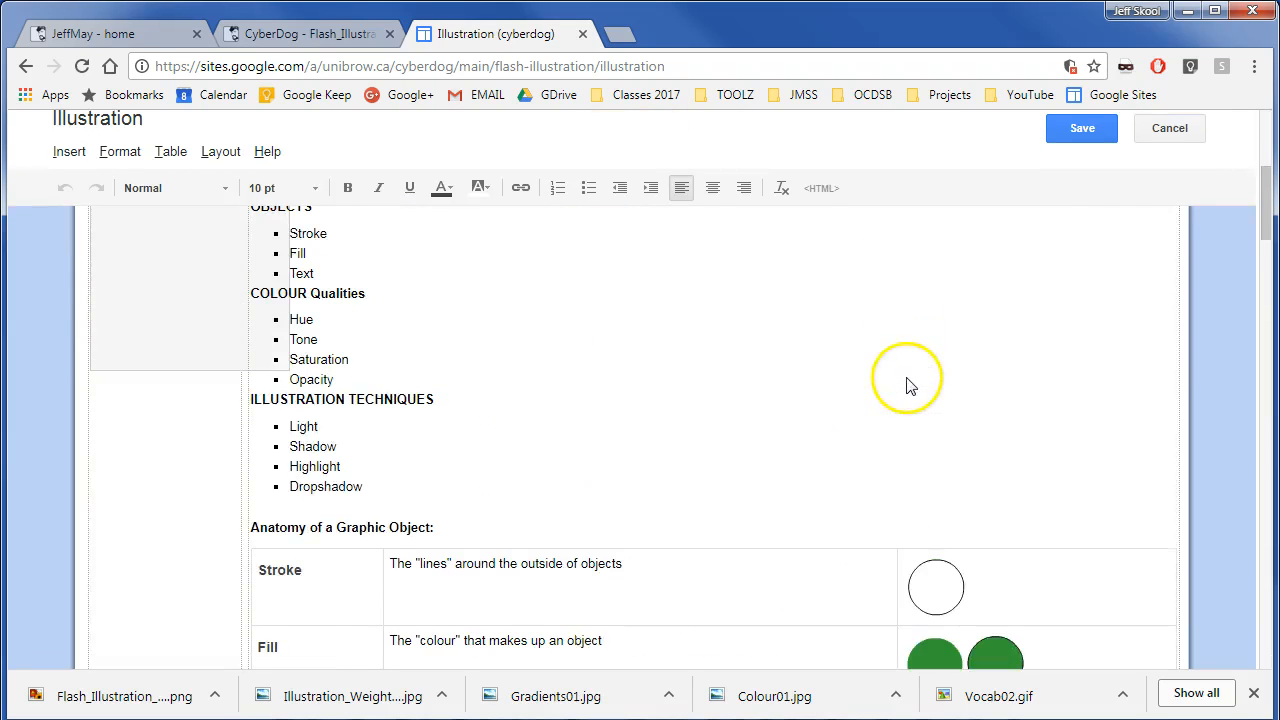
pyautogui.click(950, 588)
pyautogui.scroll(-1, 956, 588)
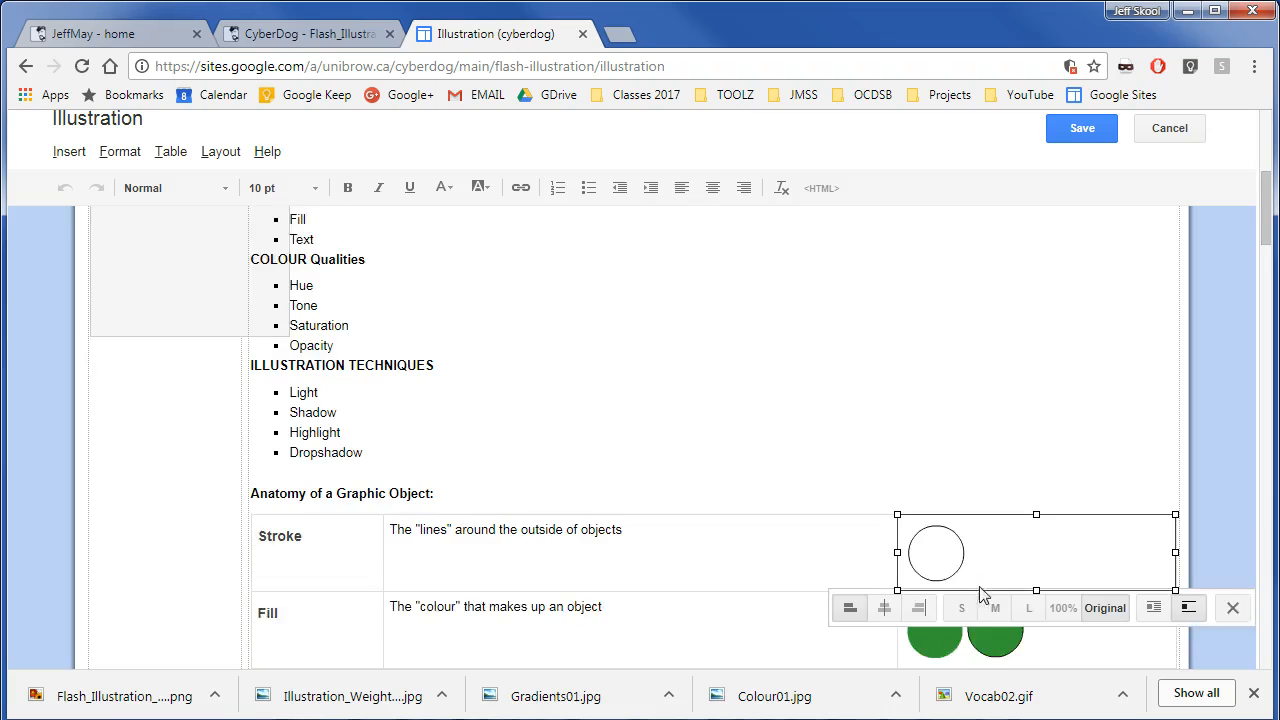
pyautogui.click(1232, 550)
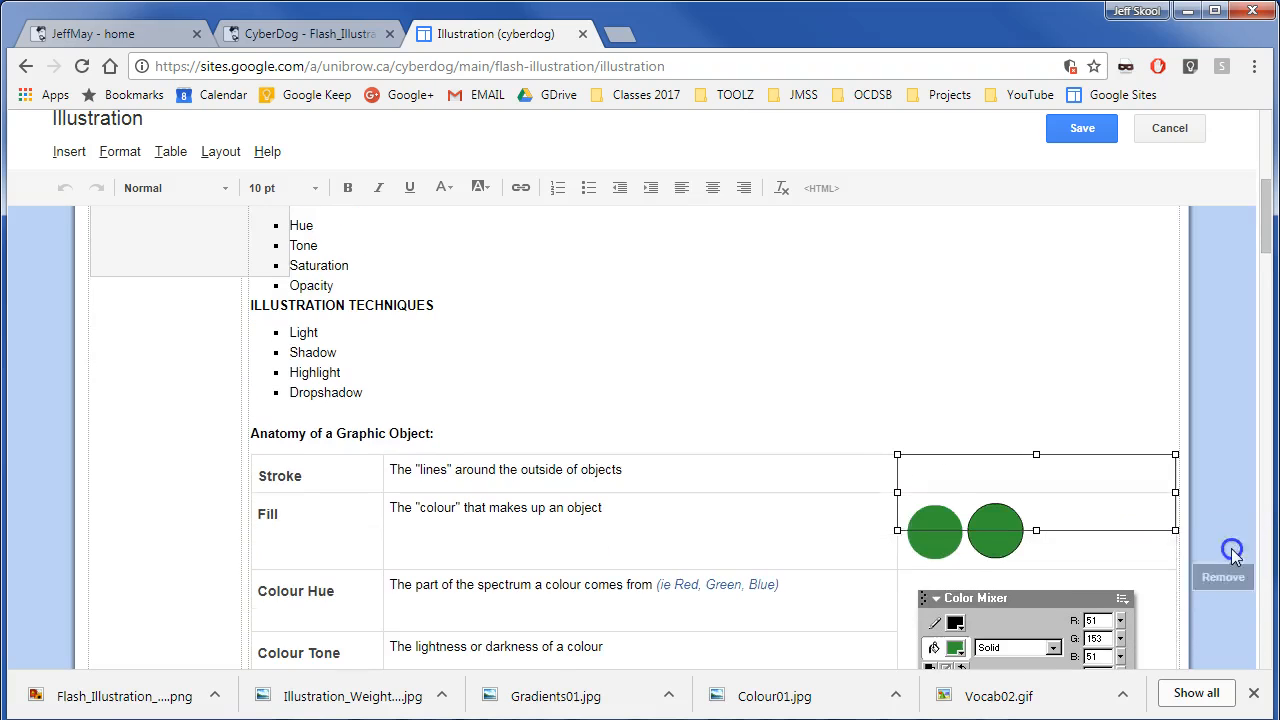
# Step: Upload the six newest images from the Cyberdog Assets folder and insert the unfilled circle into the table's Stroke row
pyautogui.click(69, 151)
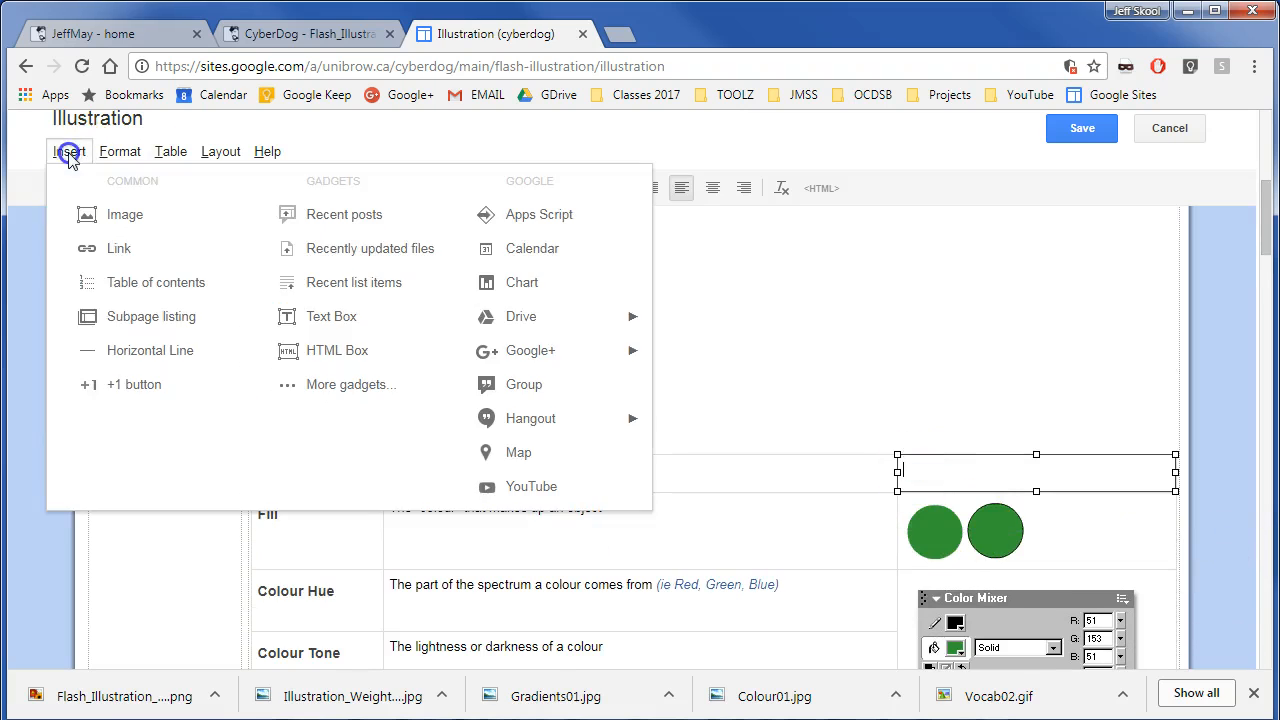
pyautogui.click(105, 214)
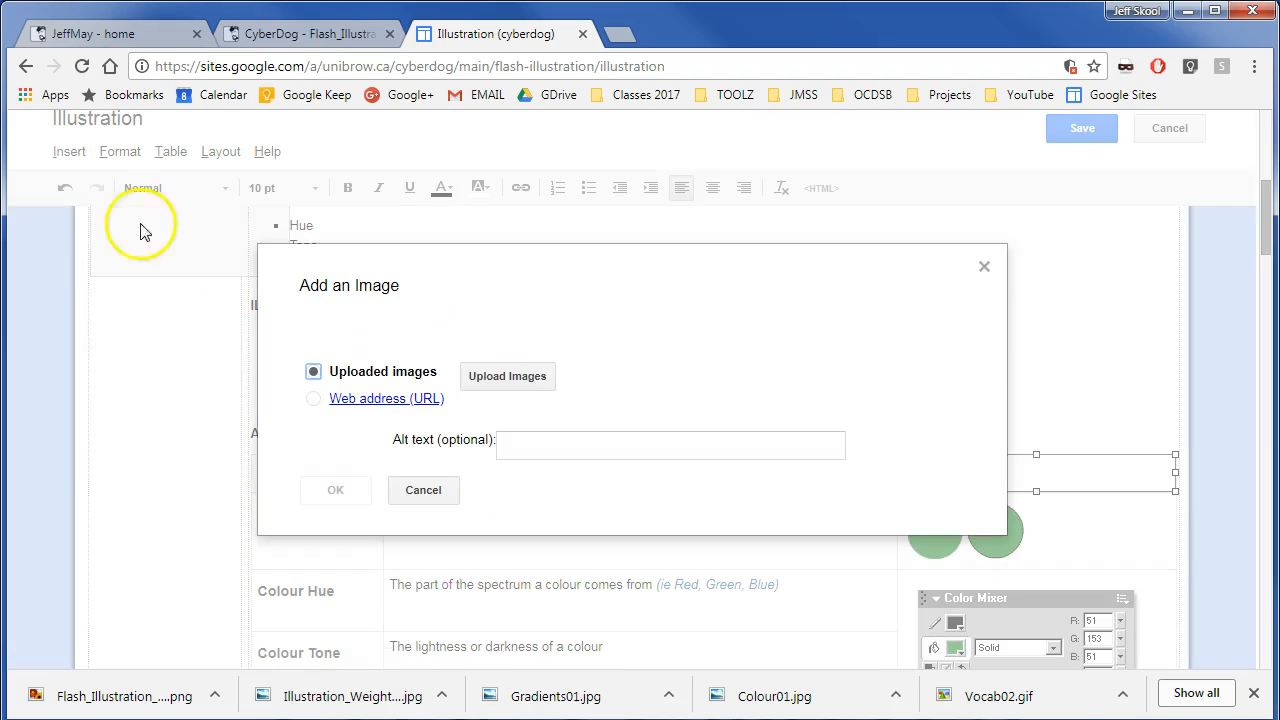
pyautogui.click(508, 375)
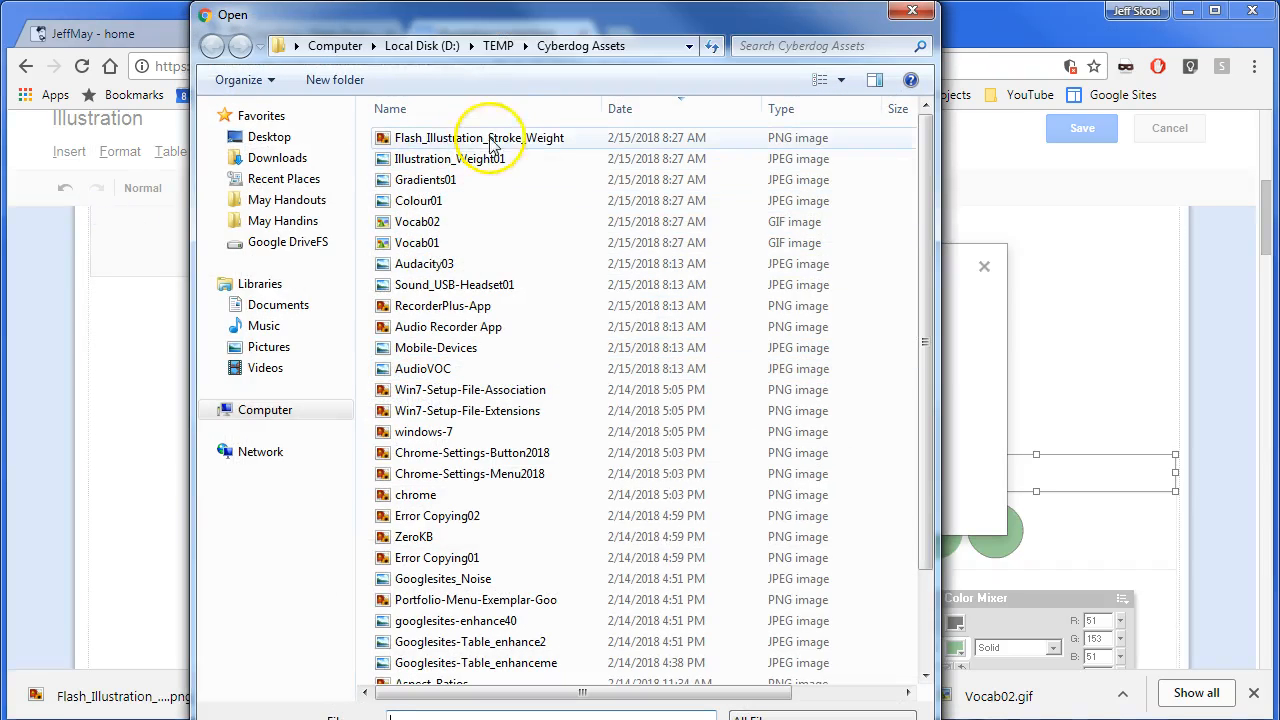
pyautogui.click(422, 118)
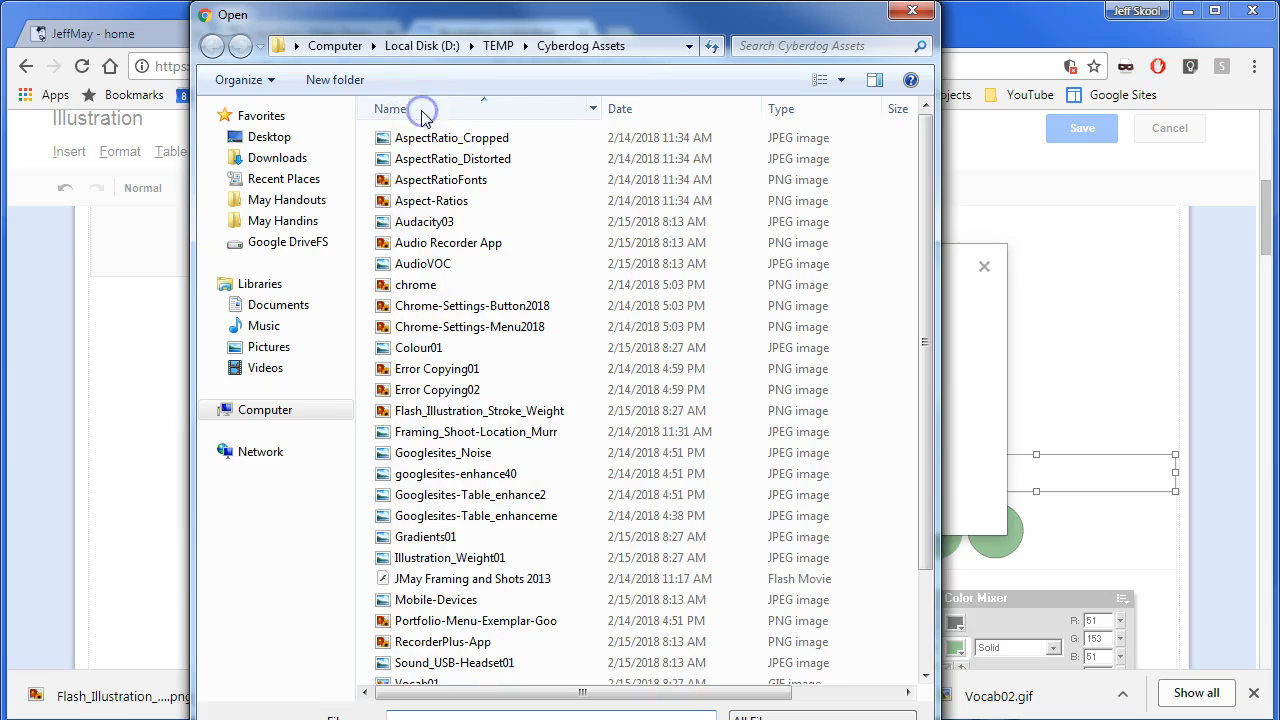
pyautogui.click(642, 120)
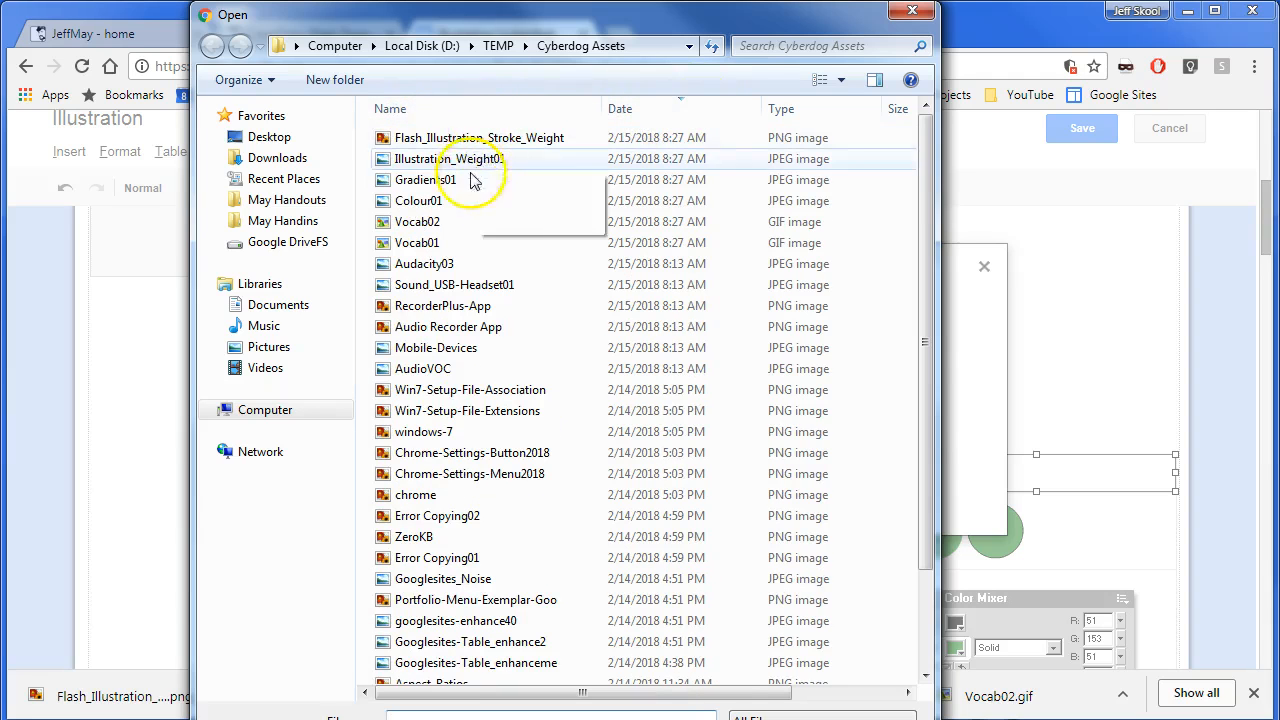
pyautogui.click(436, 140)
pyautogui.keyDown('shift'); pyautogui.click(416, 243); pyautogui.keyUp('shift')
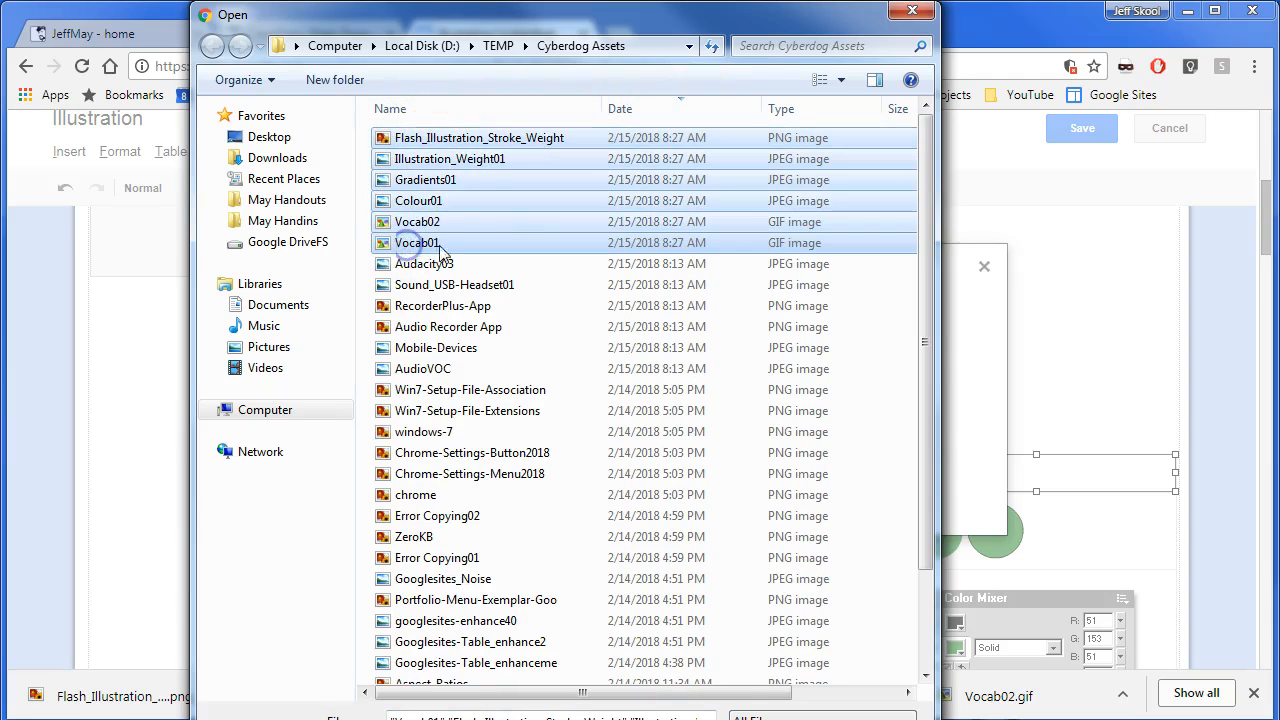
pyautogui.press('Return')
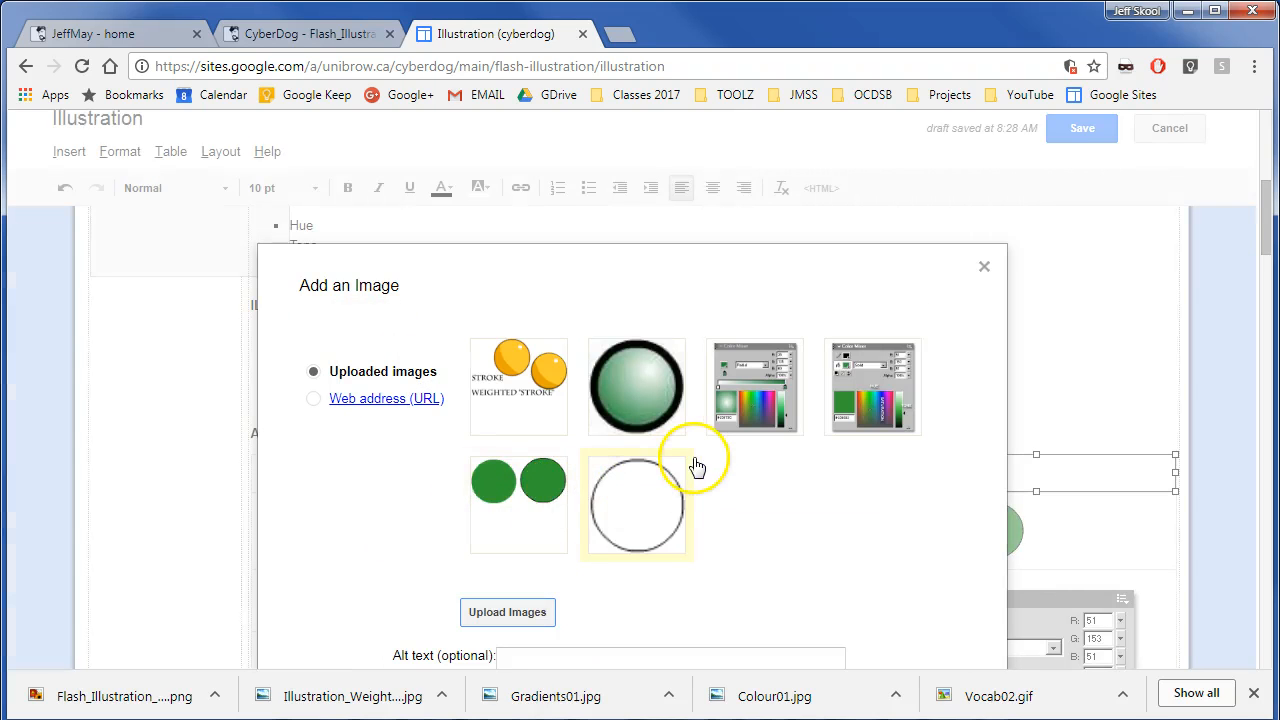
pyautogui.scroll(-2, 730, 500)
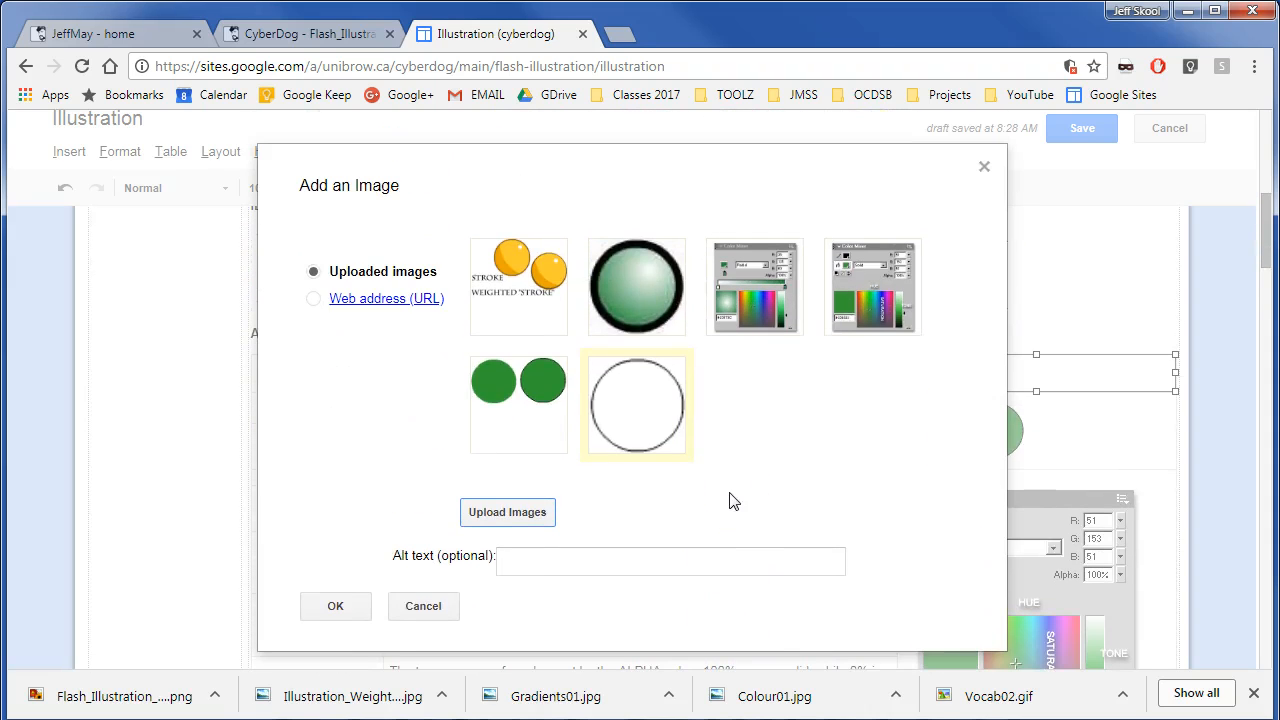
pyautogui.doubleClick(646, 408)
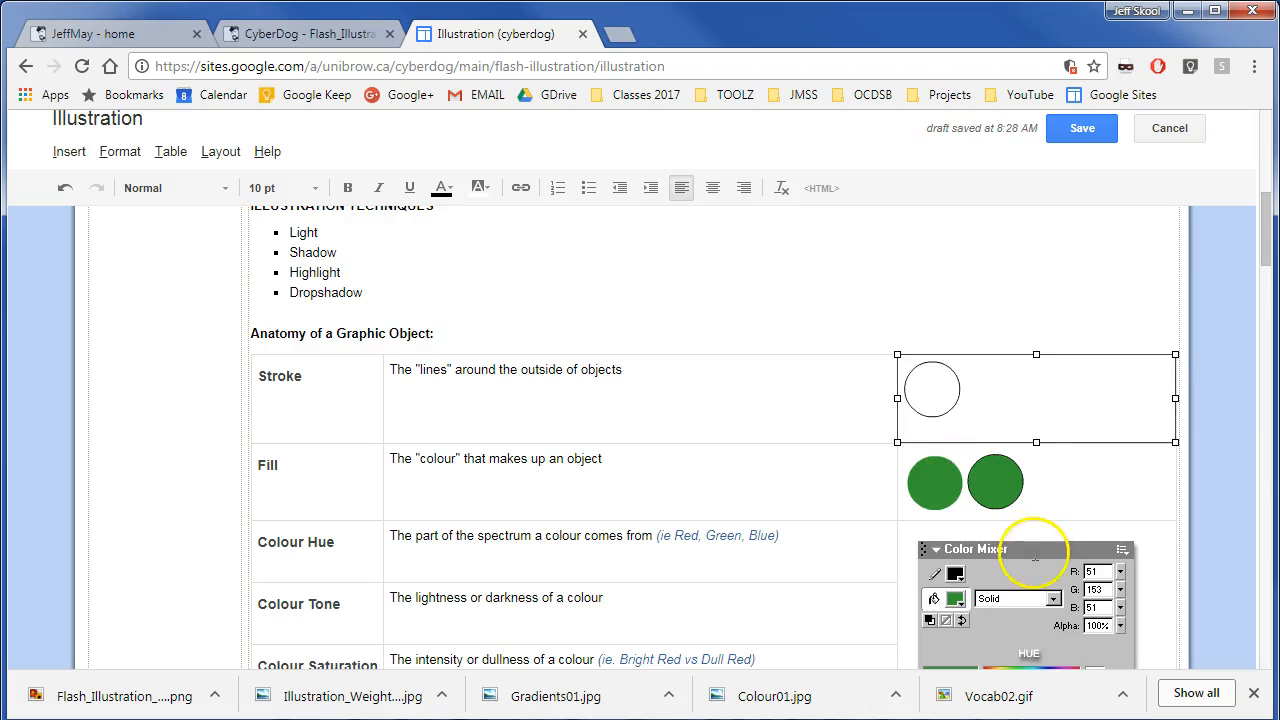
# Step: Replace the Fill row's wiki-linked image with the uploaded picture of two green circles, Vocab02.gif
pyautogui.scroll(-5, 1034, 534)
pyautogui.scroll(7, 1034, 556)
pyautogui.click(1001, 573)
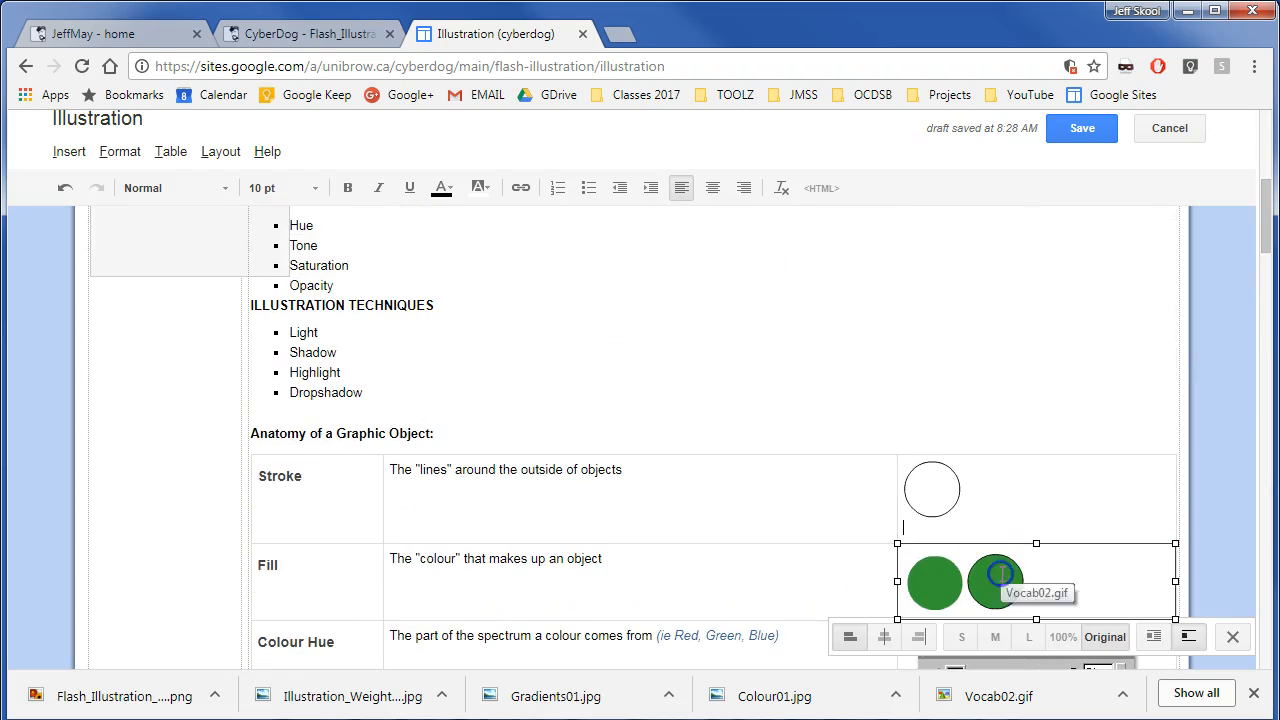
pyautogui.click(1232, 636)
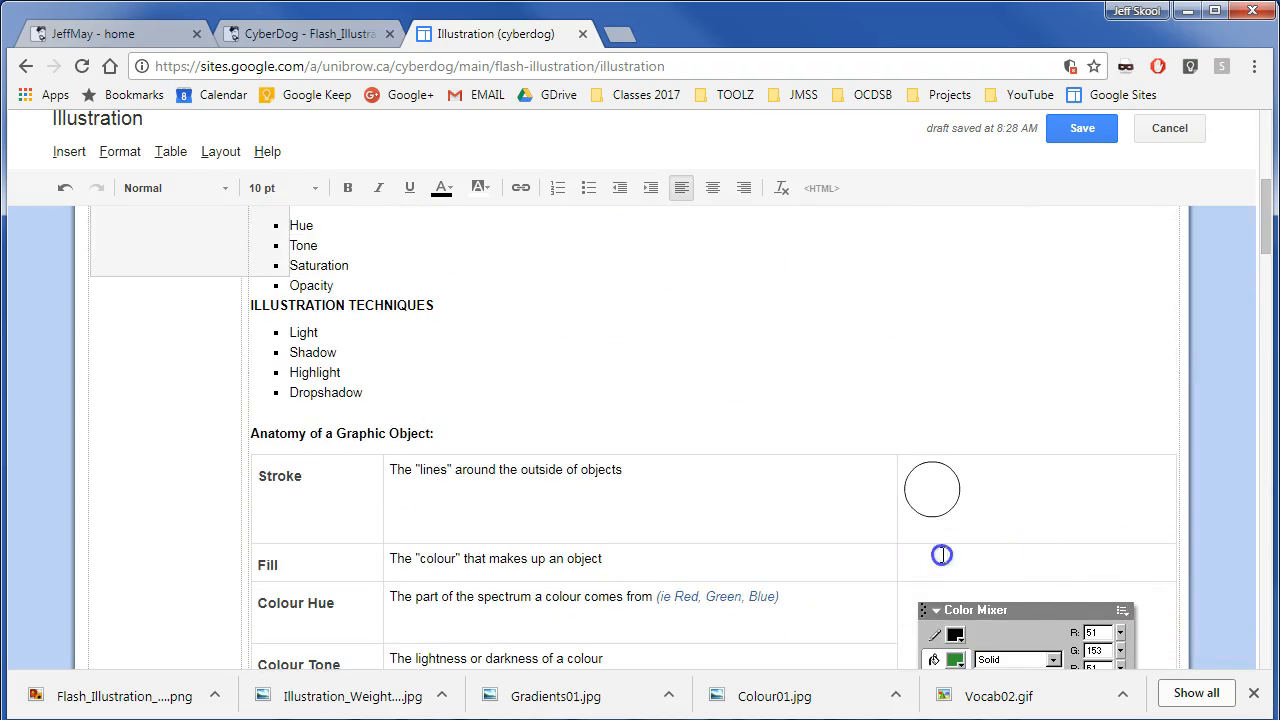
pyautogui.click(58, 152)
pyautogui.click(92, 210)
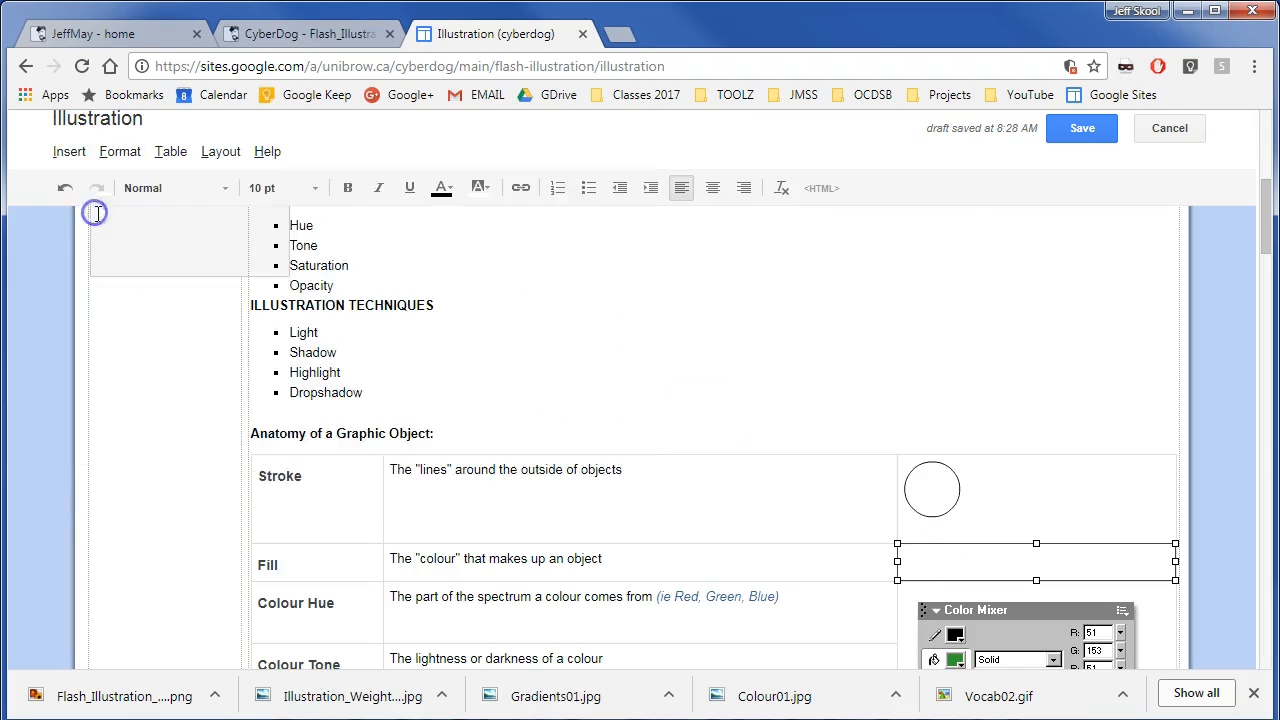
pyautogui.doubleClick(521, 366)
pyautogui.scroll(-4, 985, 540)
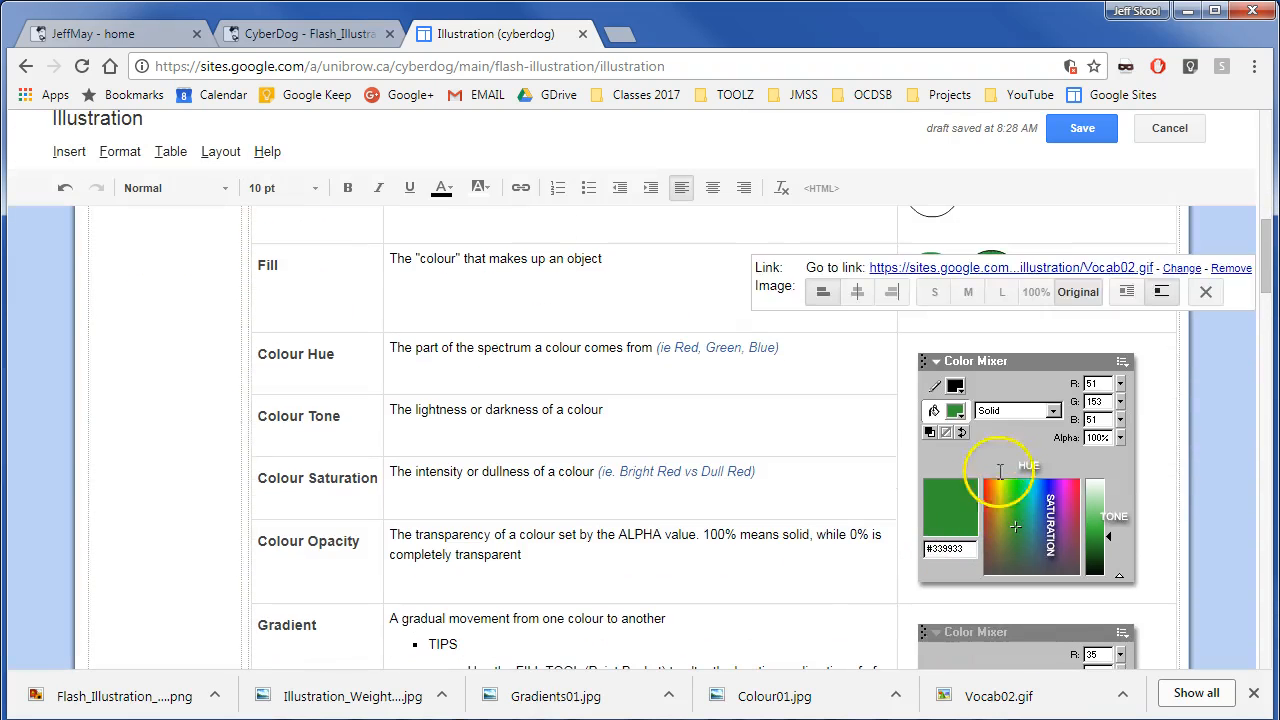
pyautogui.click(1233, 621)
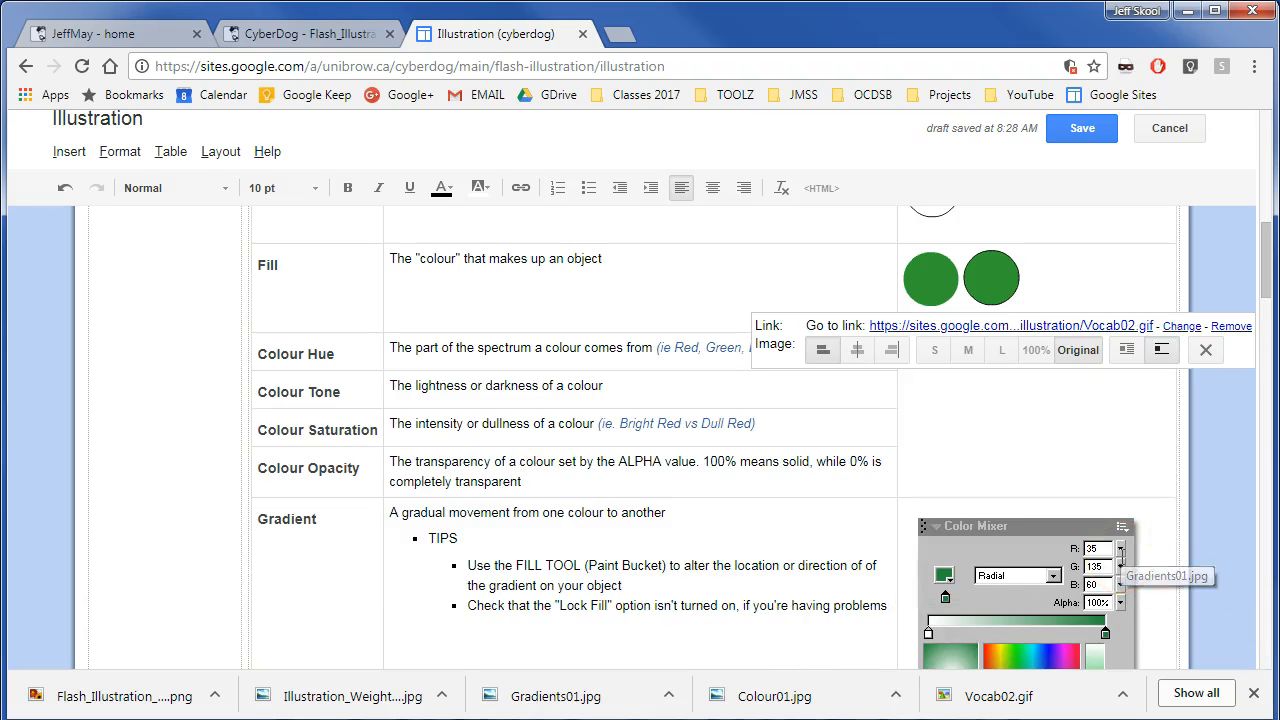
pyautogui.hotkey('ctrl', 'z')
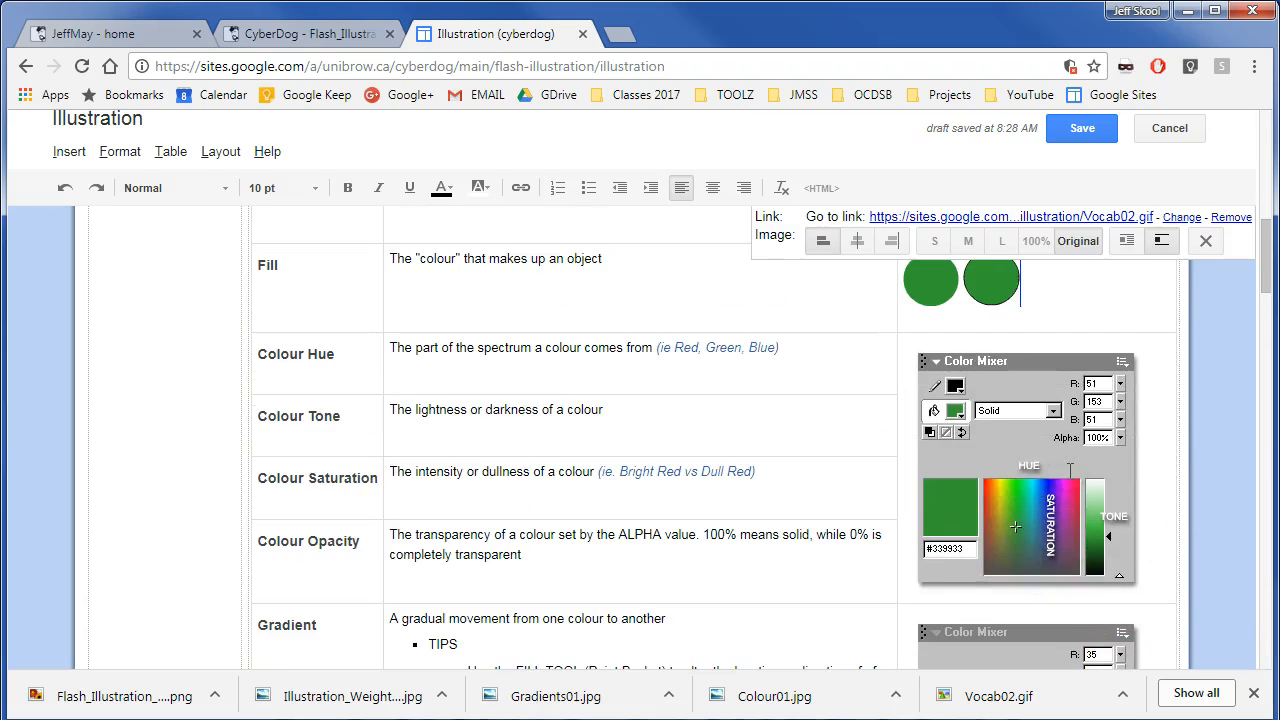
# Step: Replace the solid-fill Color Mixer image beside the Colour Hue to Colour Opacity rows with the uploaded Colour01.jpg
pyautogui.click(1021, 466)
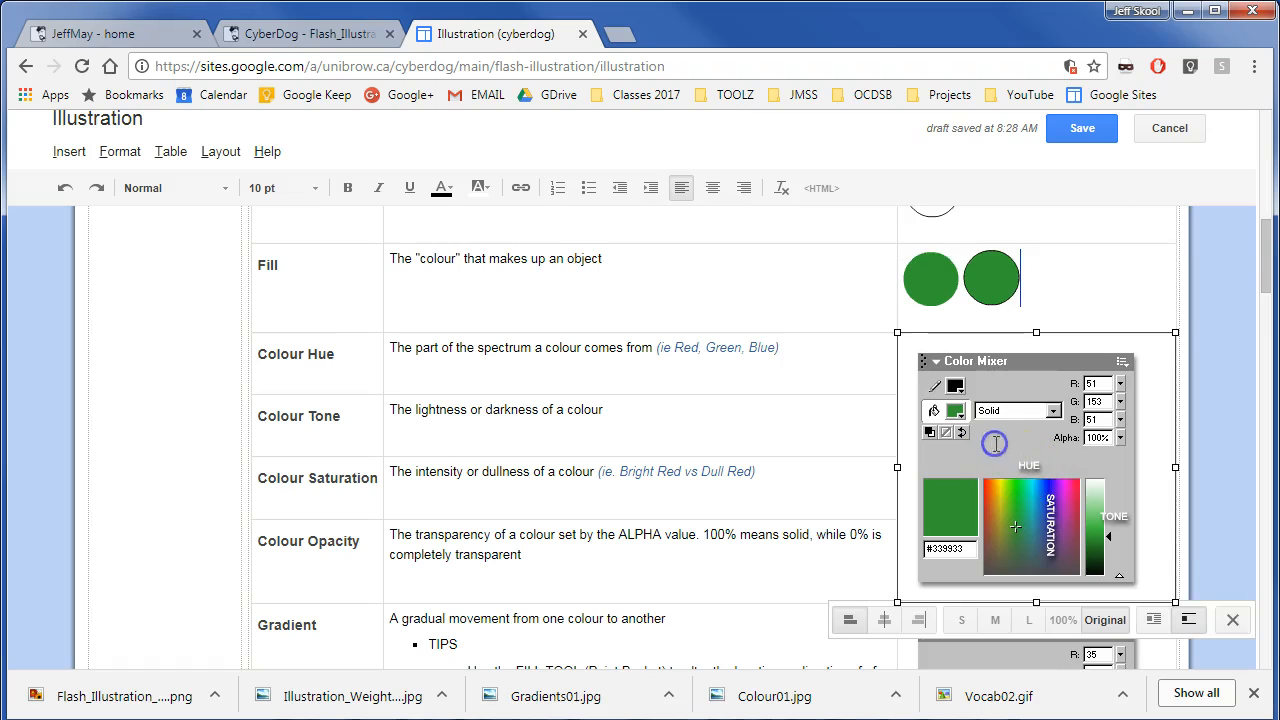
pyautogui.click(1235, 621)
pyautogui.click(70, 152)
pyautogui.click(105, 203)
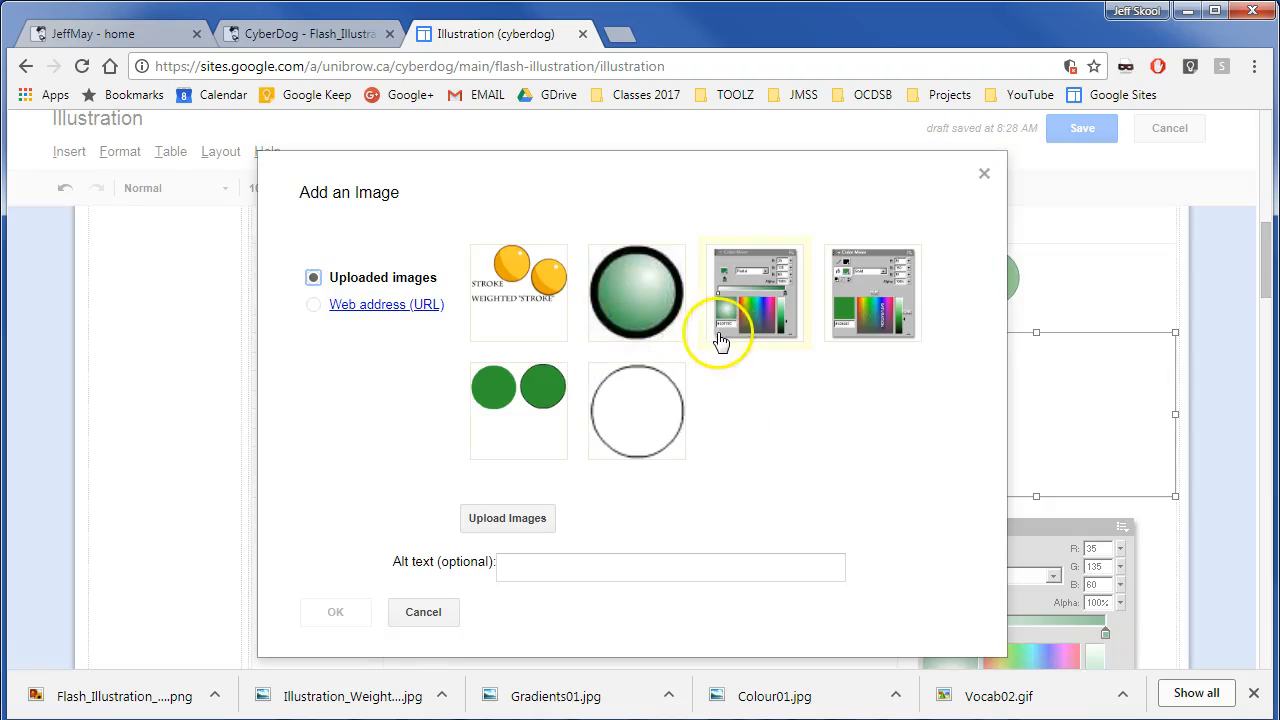
pyautogui.doubleClick(882, 309)
# Step: Replace the Gradient row's radial Color Mixer image with the uploaded Gradients01.jpg
pyautogui.scroll(-3, 908, 450)
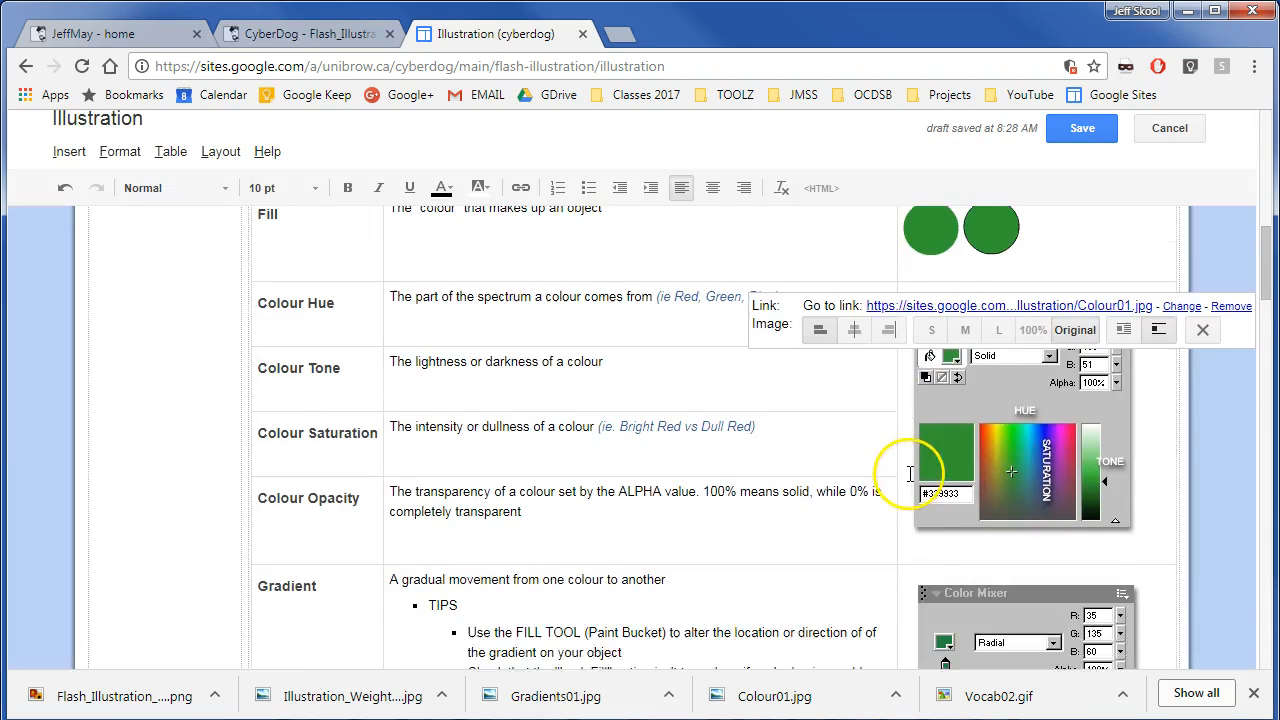
pyautogui.scroll(-1, 991, 474)
pyautogui.click(1022, 420)
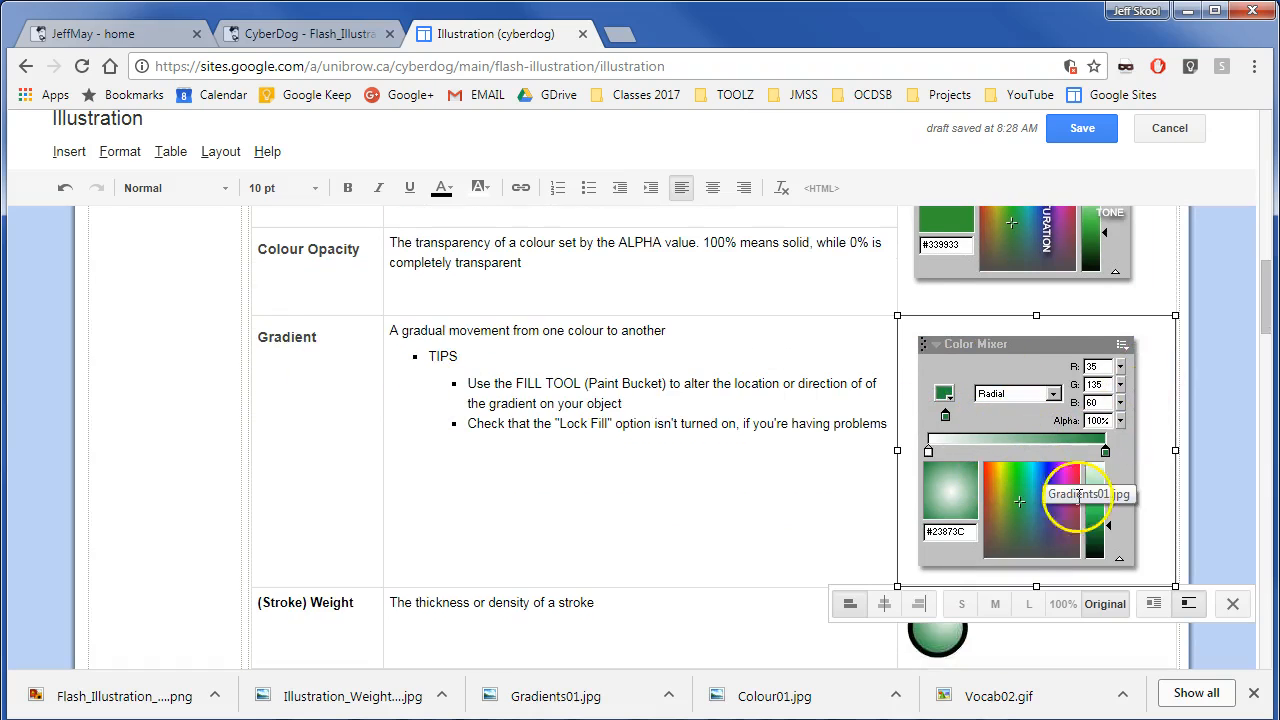
pyautogui.click(1232, 603)
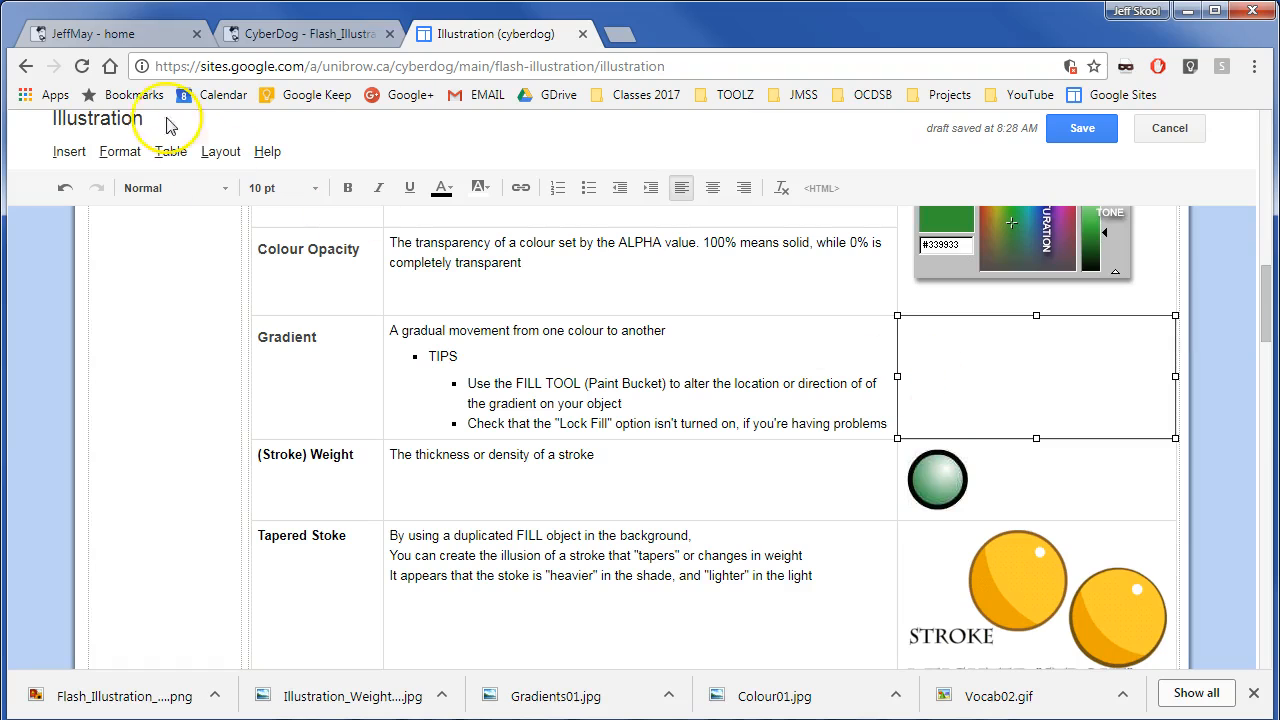
pyautogui.click(68, 151)
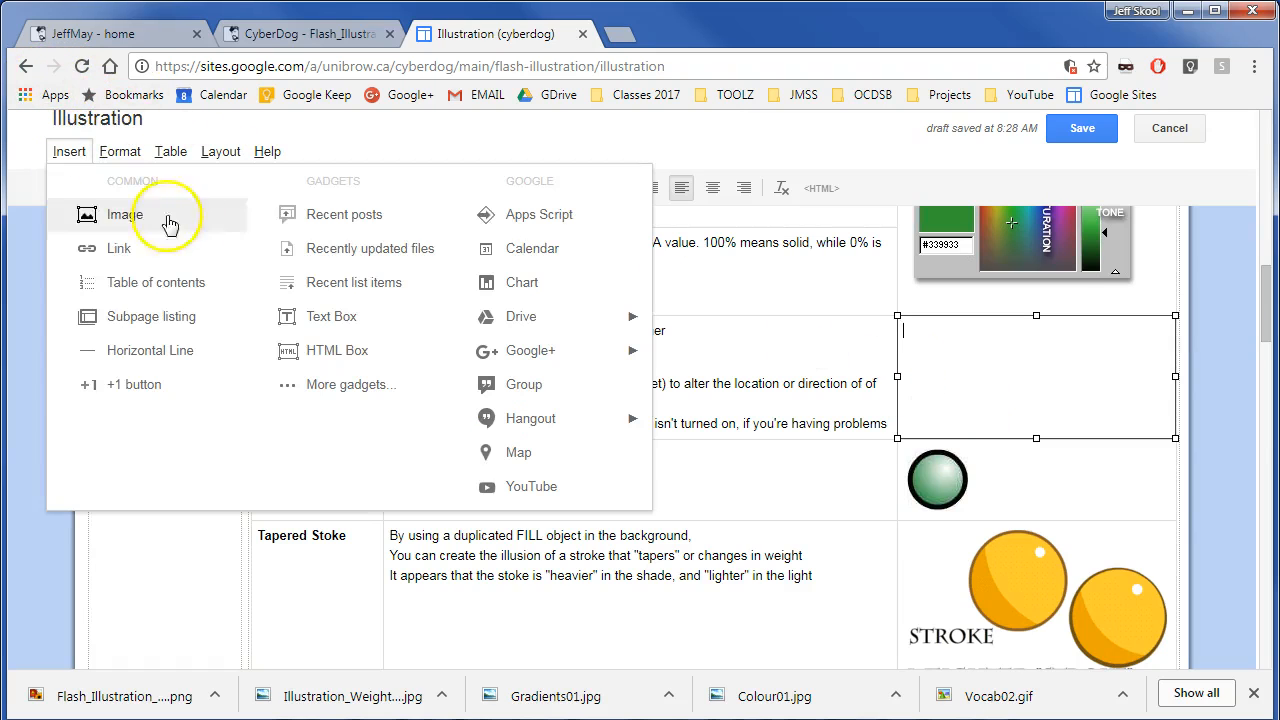
pyautogui.click(163, 209)
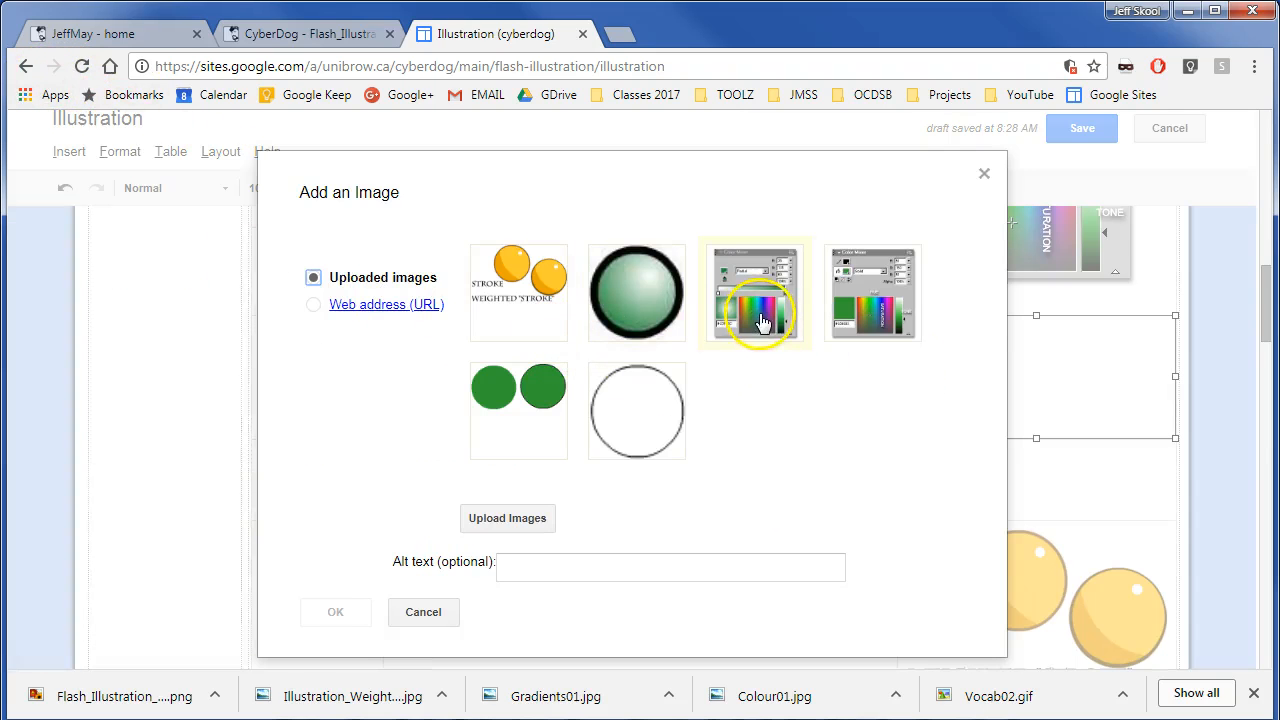
pyautogui.doubleClick(764, 308)
# Step: Replace the green sphere image in the (Stroke) Weight row with its uploaded copy, Illustration_Weight01
pyautogui.click(1108, 620)
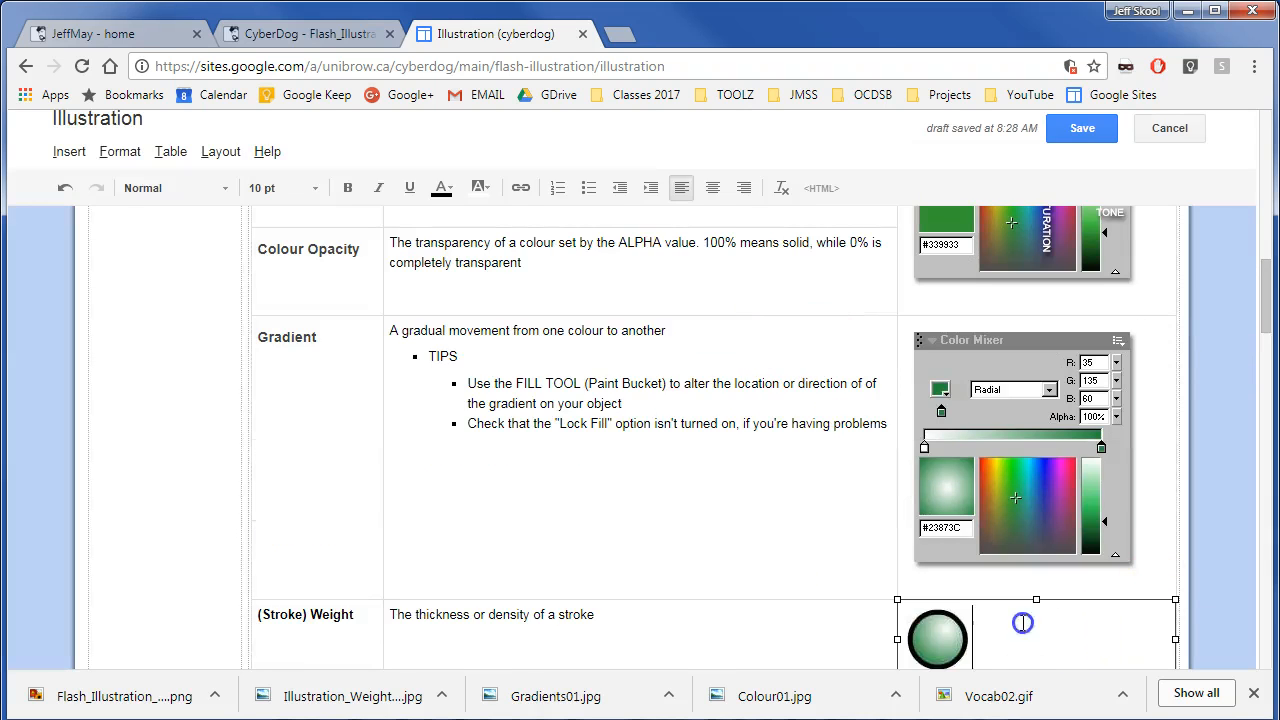
pyautogui.scroll(-1, 1023, 623)
pyautogui.click(929, 542)
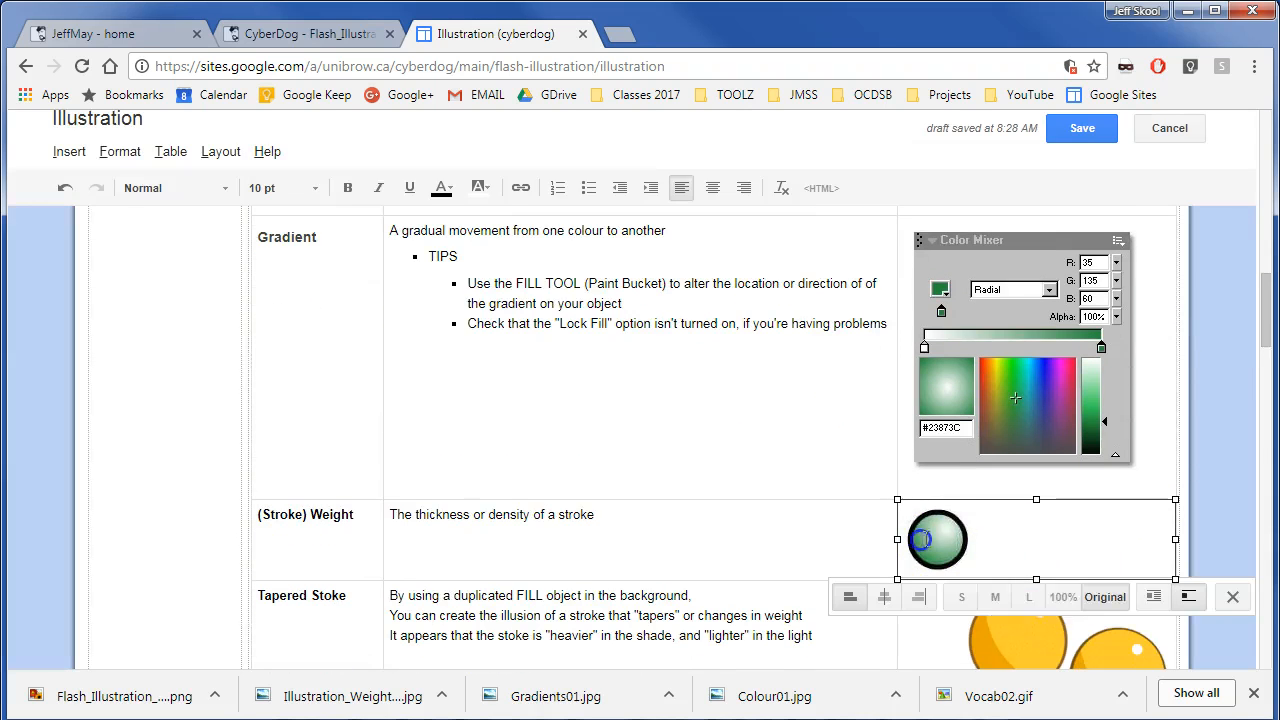
pyautogui.click(1232, 598)
pyautogui.click(937, 514)
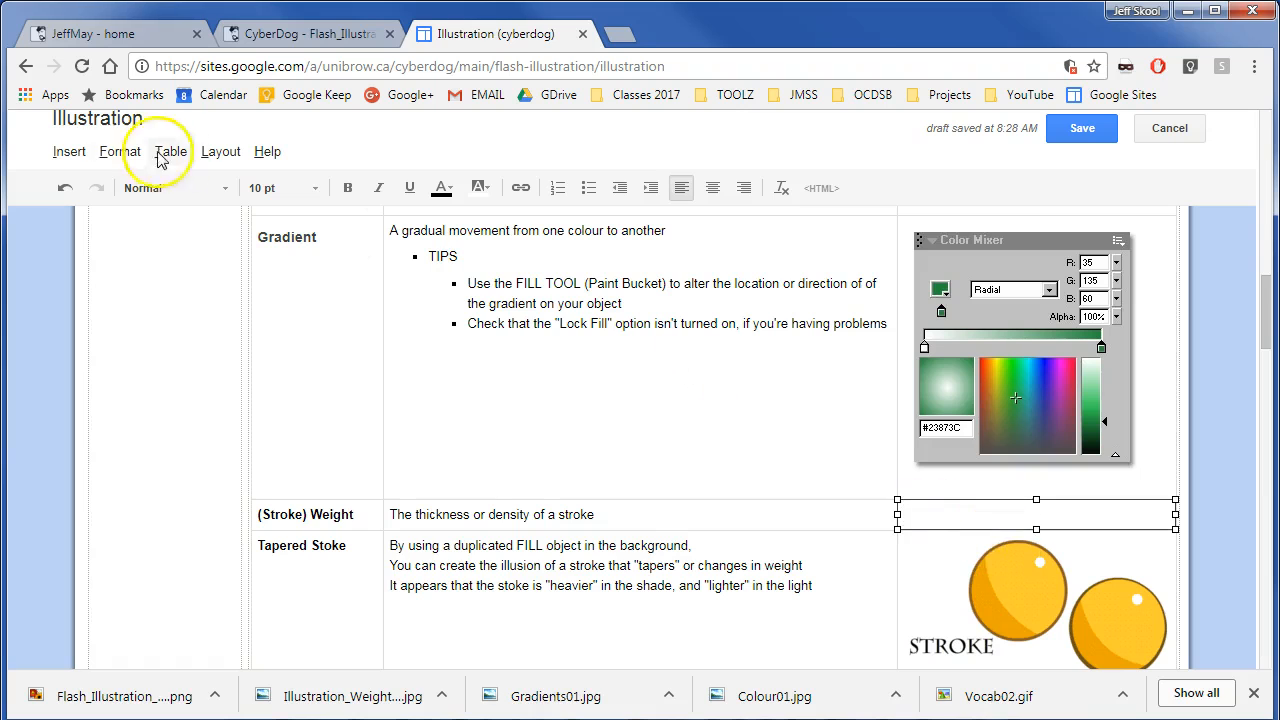
pyautogui.click(69, 151)
pyautogui.click(93, 214)
pyautogui.doubleClick(636, 288)
# Step: Replace the Tapered Stoke row's wiki-linked image with the uploaded Flash_Illustration_Stroke_Weight image
pyautogui.scroll(-2, 958, 509)
pyautogui.click(1028, 474)
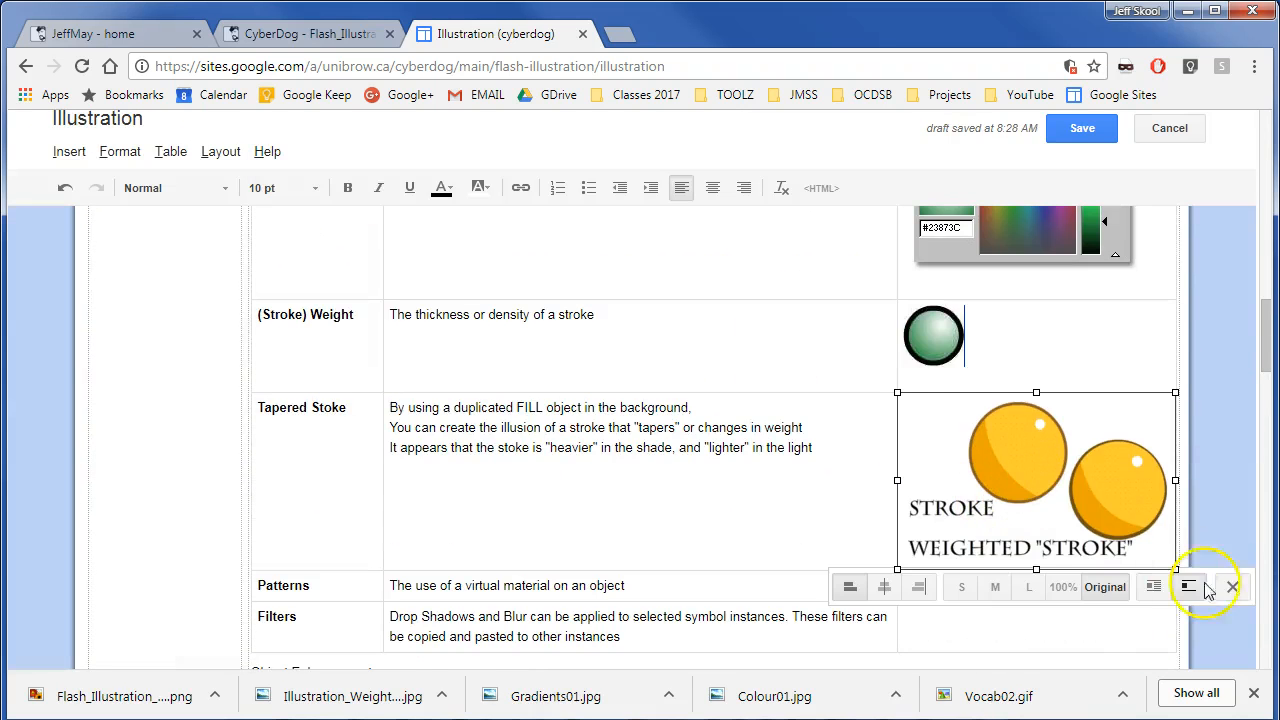
pyautogui.click(1233, 587)
pyautogui.click(968, 446)
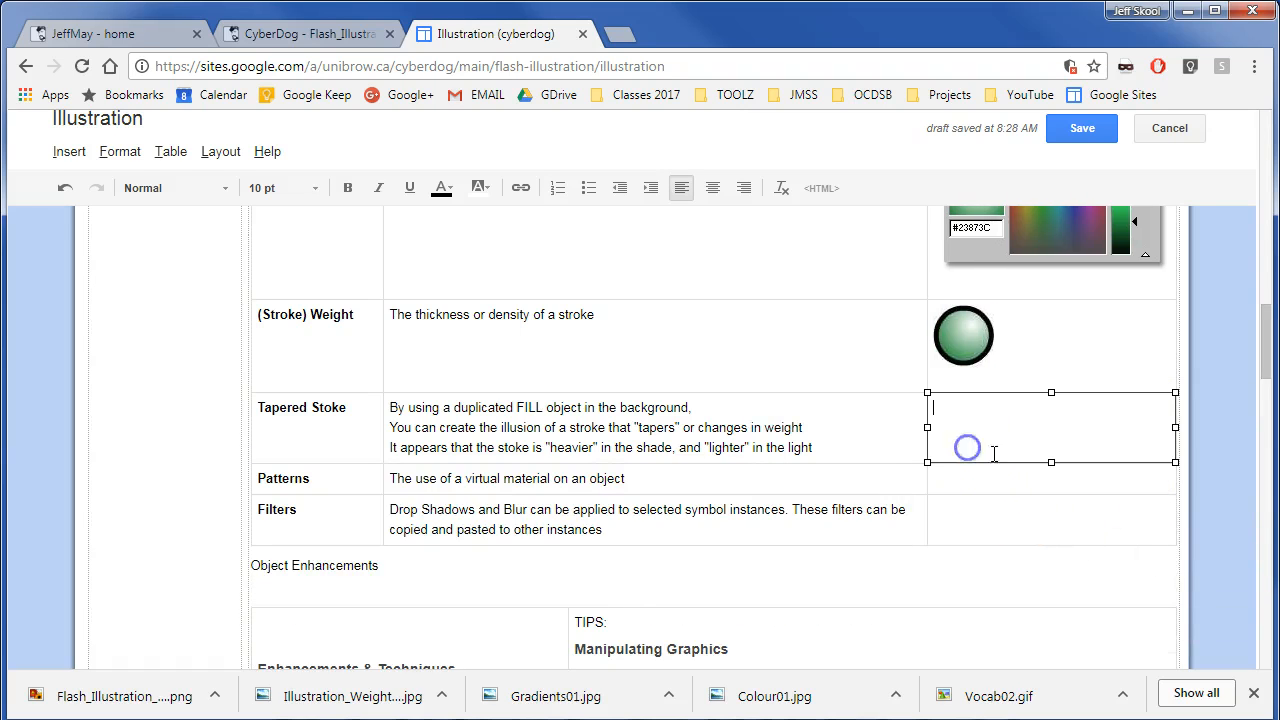
pyautogui.click(62, 152)
pyautogui.click(93, 214)
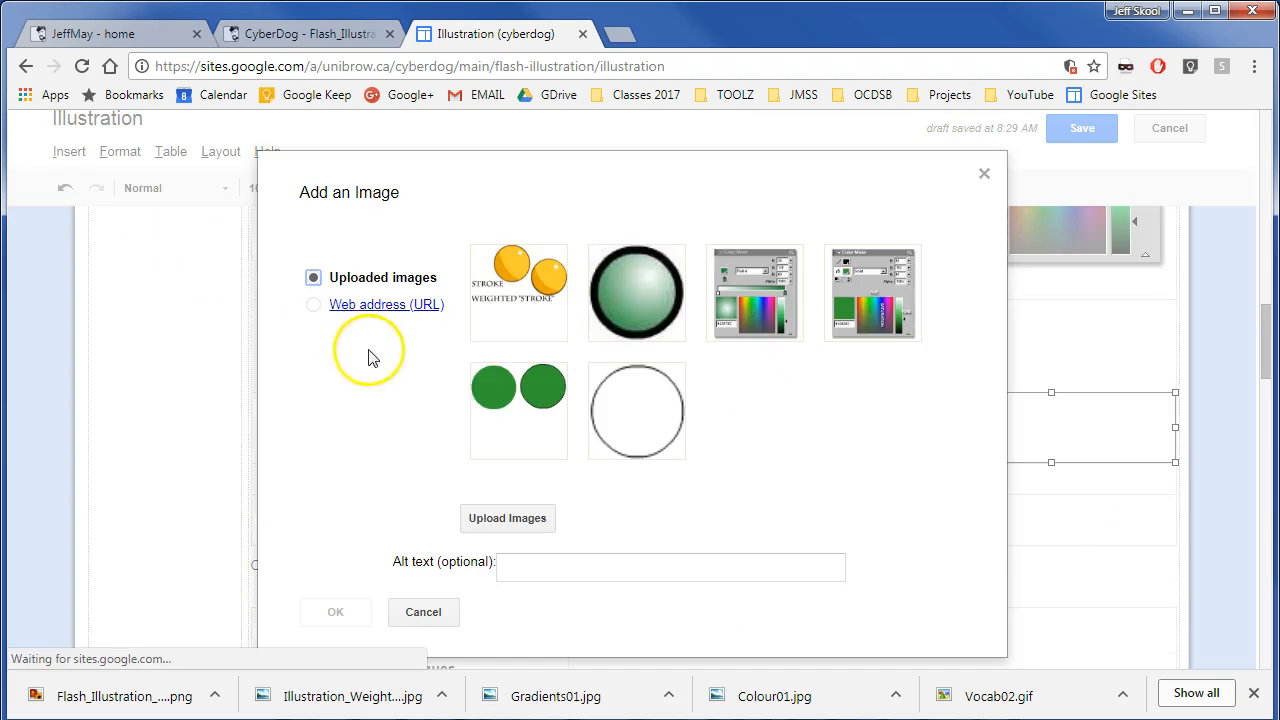
pyautogui.doubleClick(502, 285)
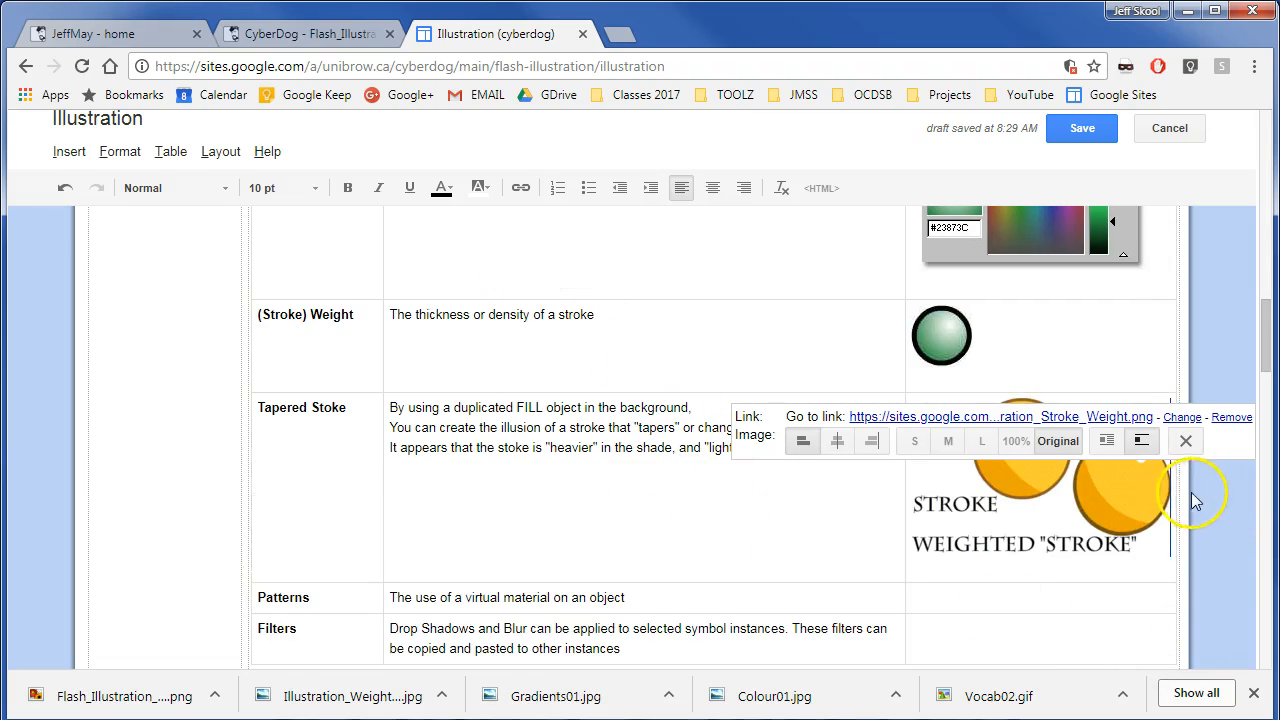
pyautogui.click(68, 152)
pyautogui.click(90, 214)
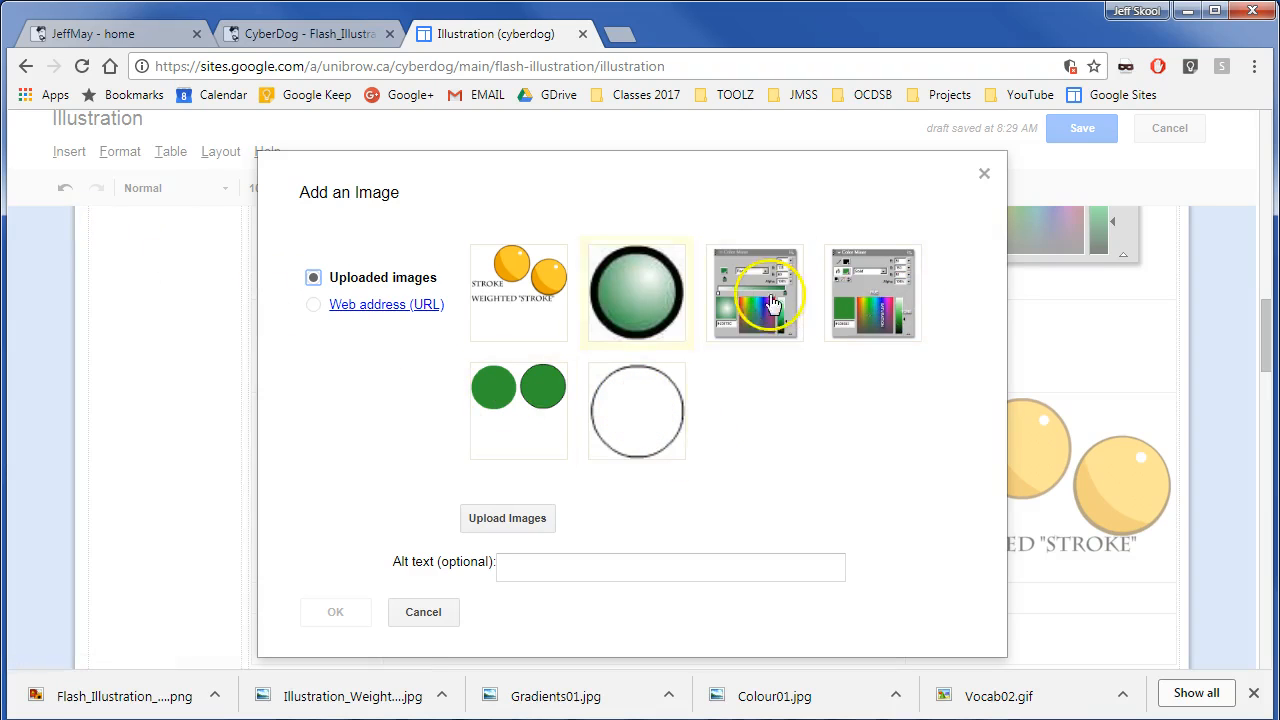
pyautogui.click(424, 612)
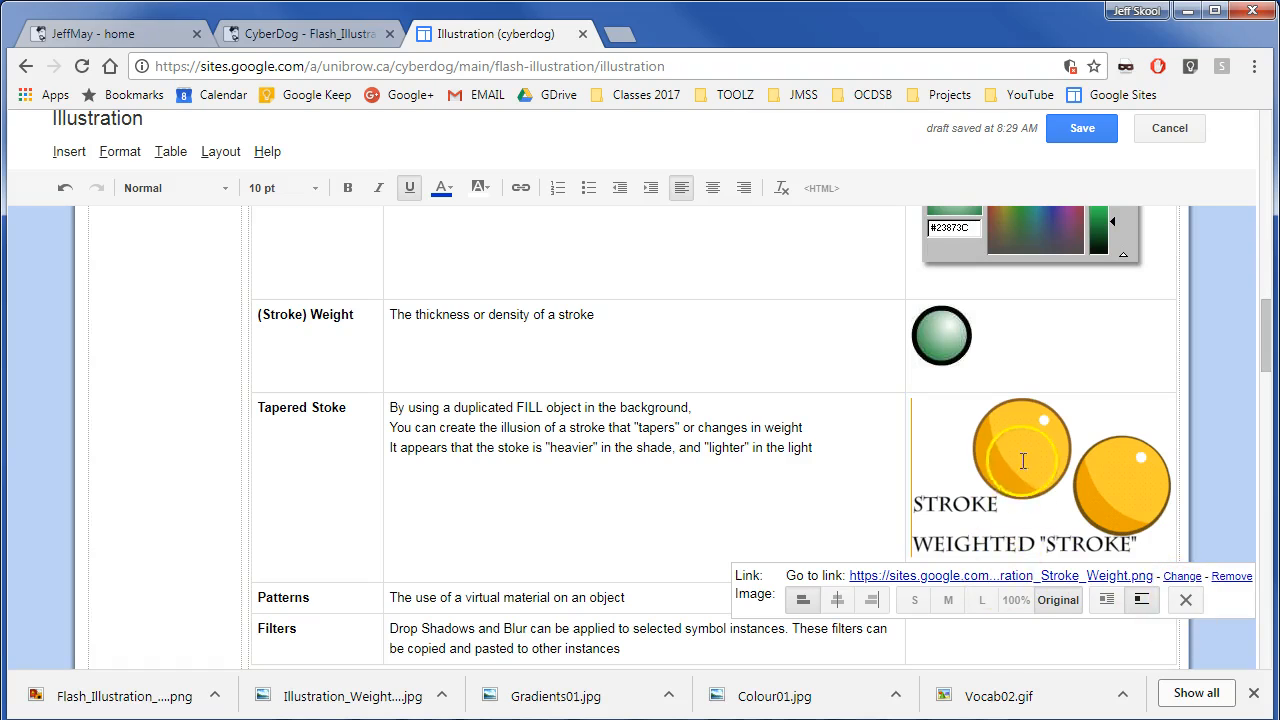
# Step: Remove the orange-spheres image from the Tapered Stoke row, reinsert its uploaded copy, and save the Illustration page
pyautogui.click(1184, 601)
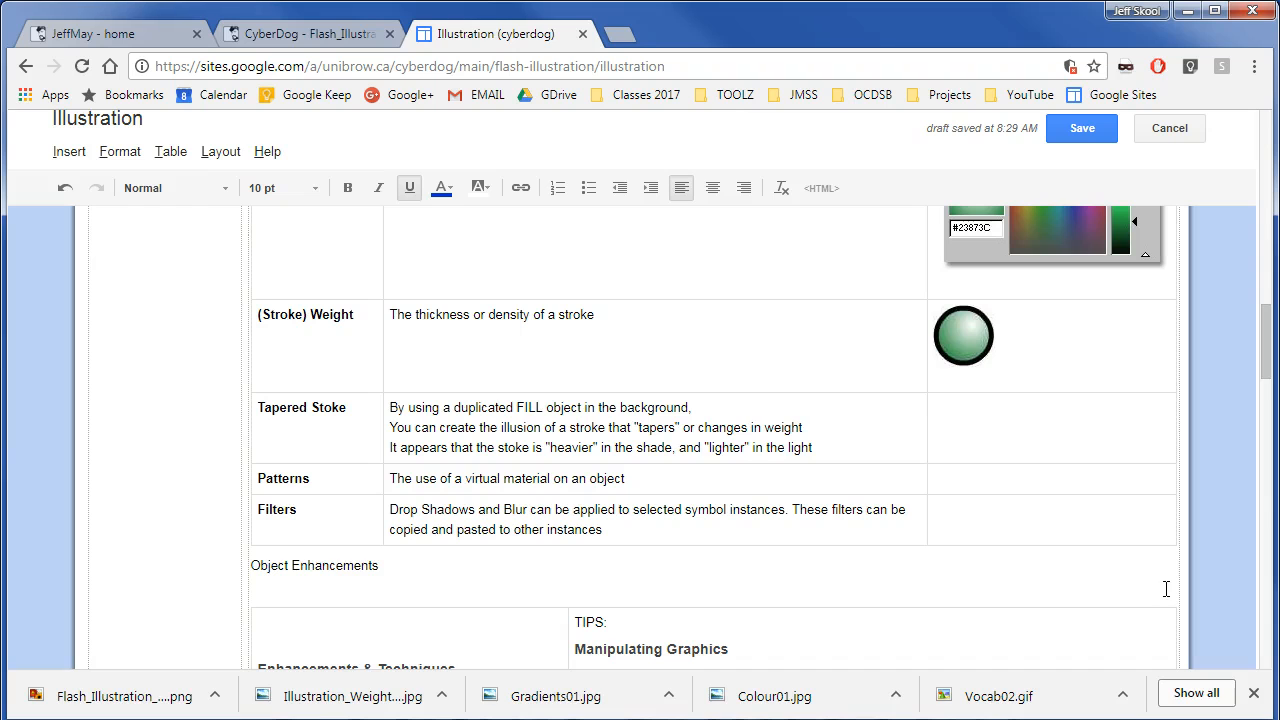
pyautogui.click(1018, 416)
pyautogui.click(69, 151)
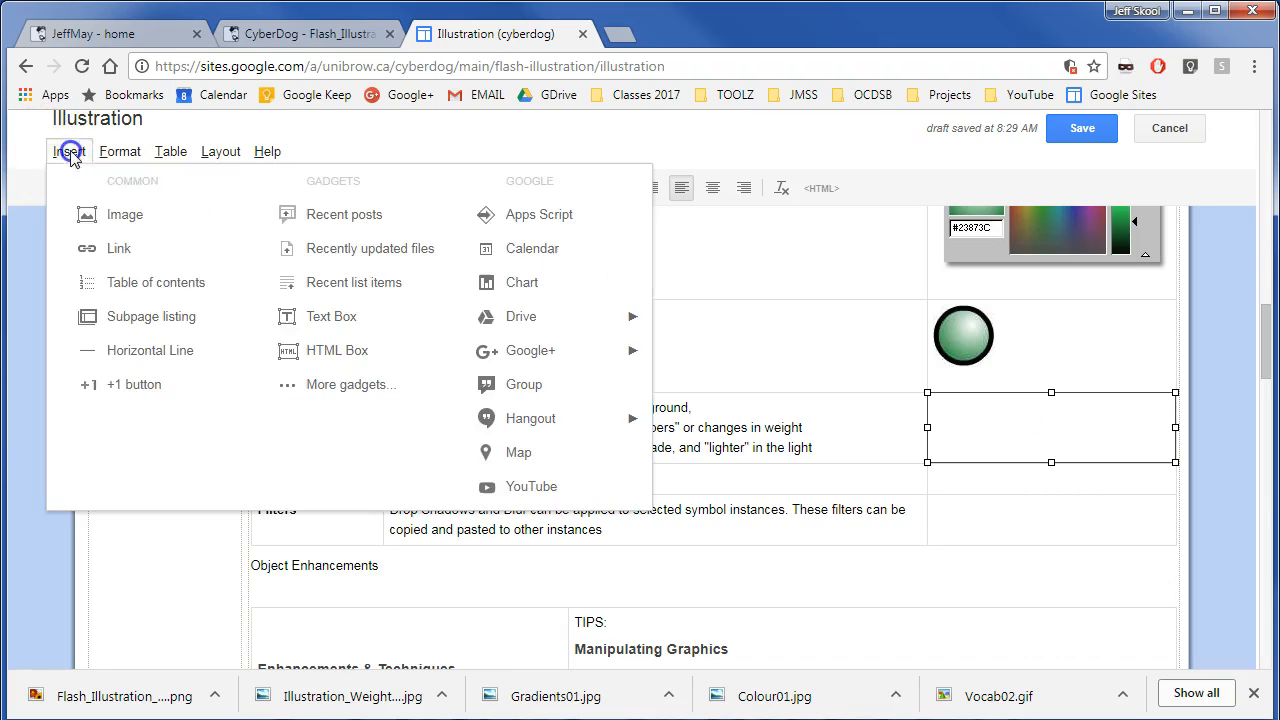
pyautogui.click(122, 210)
pyautogui.doubleClick(518, 292)
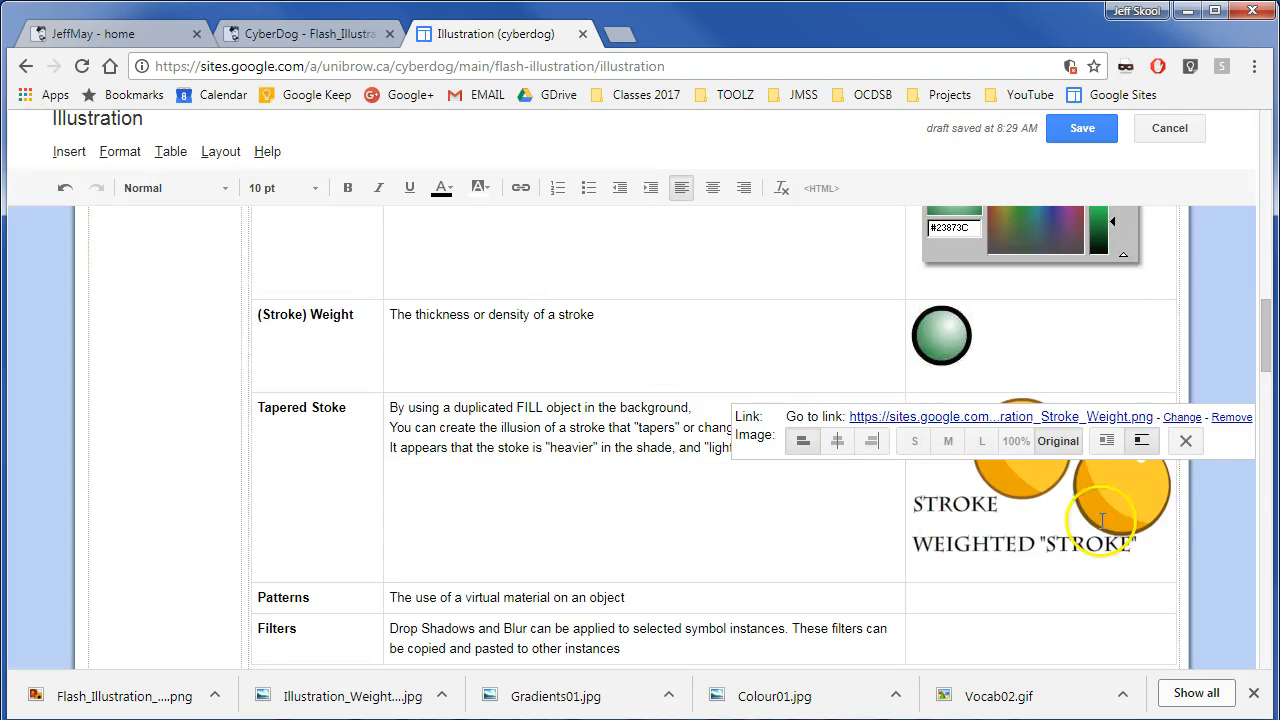
pyautogui.click(1084, 128)
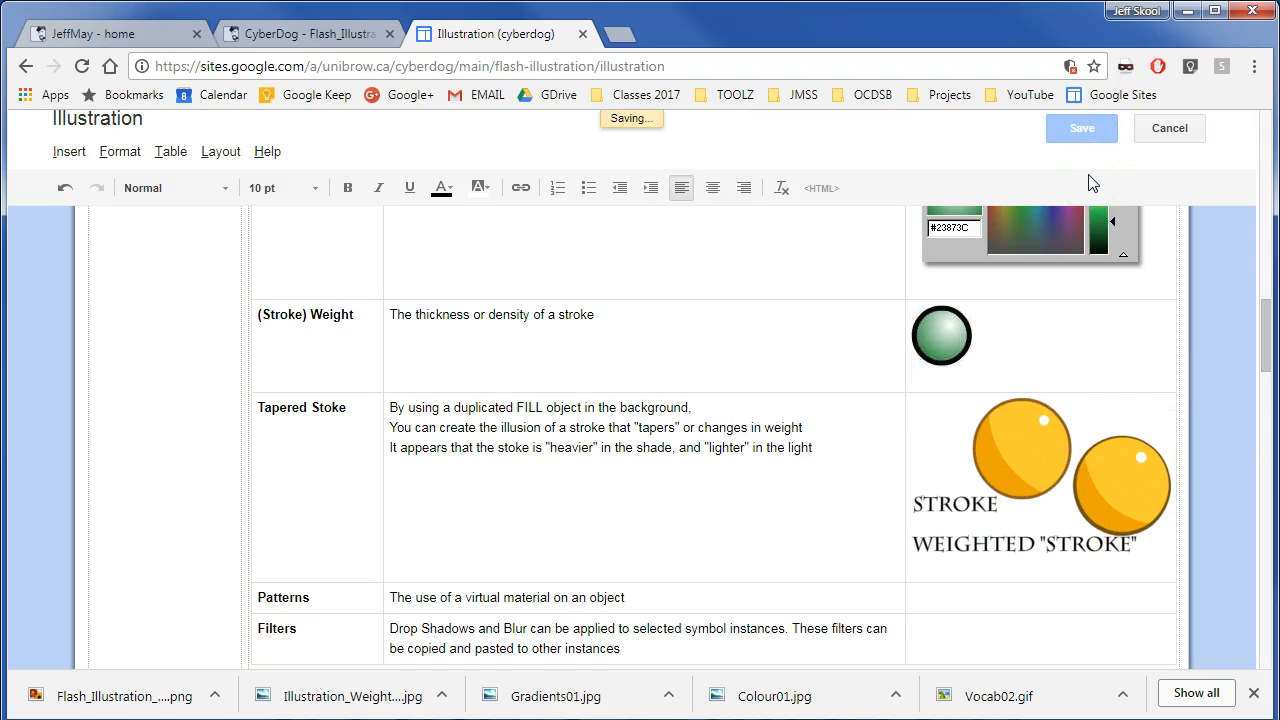
# Step: Check the saved Illustration page's images, open the (Stroke) Weight sphere's image link, and return to the page
pyautogui.scroll(-5, 1086, 214)
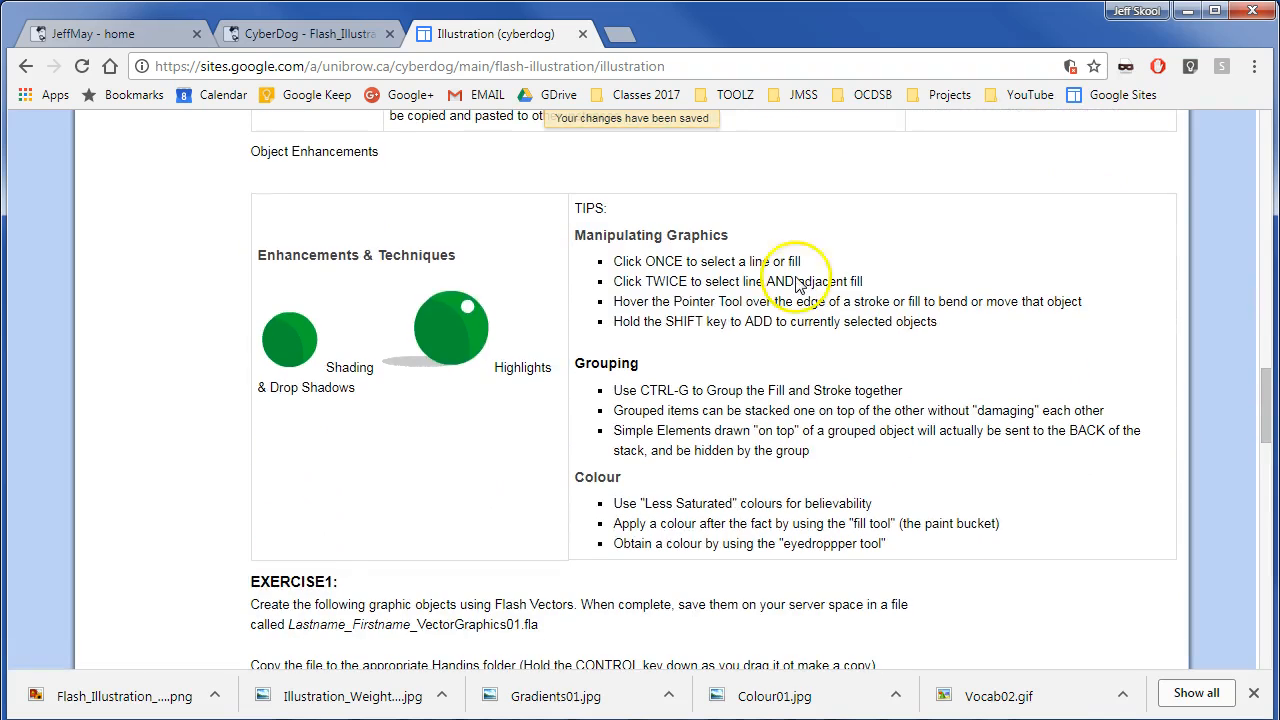
pyautogui.rightClick(453, 322)
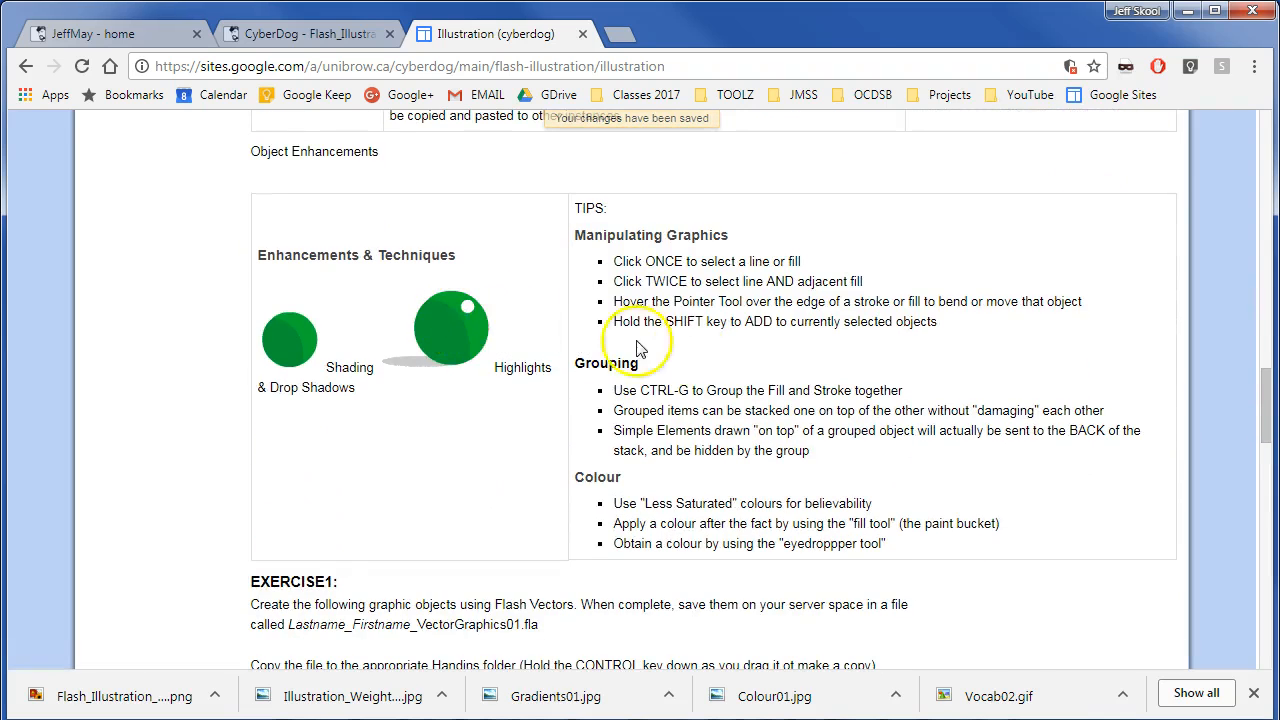
pyautogui.scroll(5, 660, 348)
pyautogui.click(940, 502)
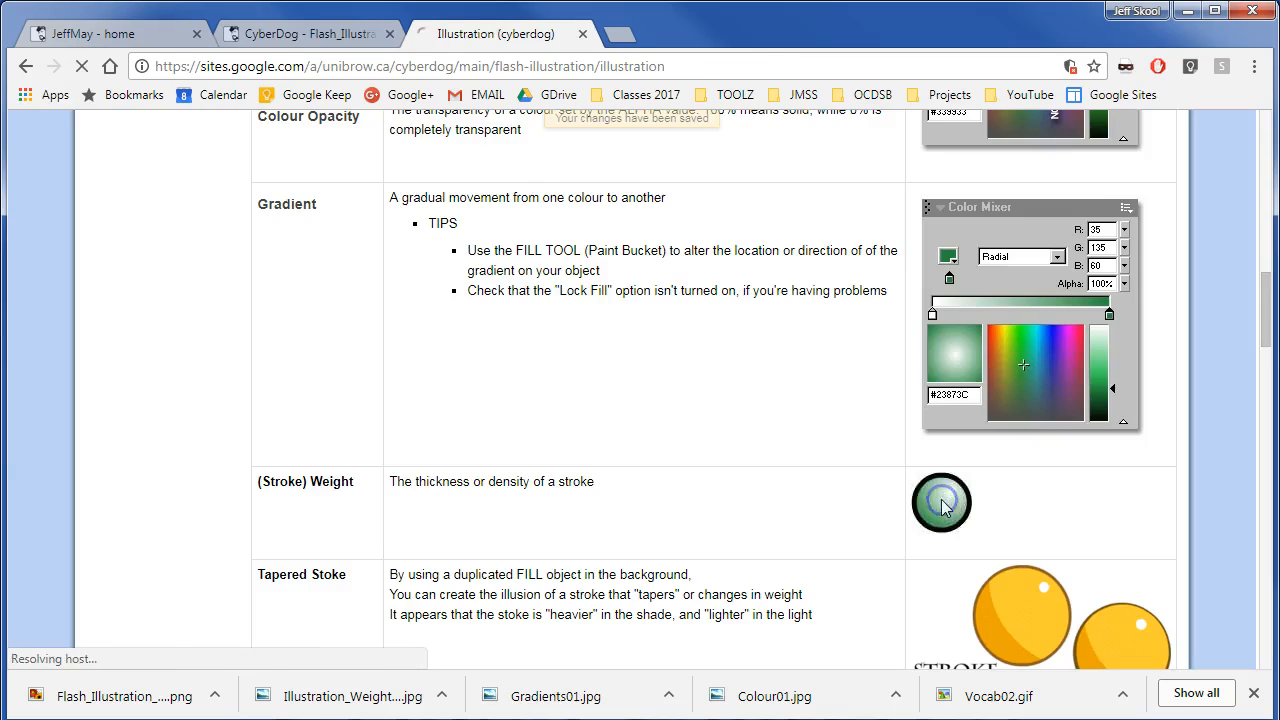
pyautogui.click(30, 68)
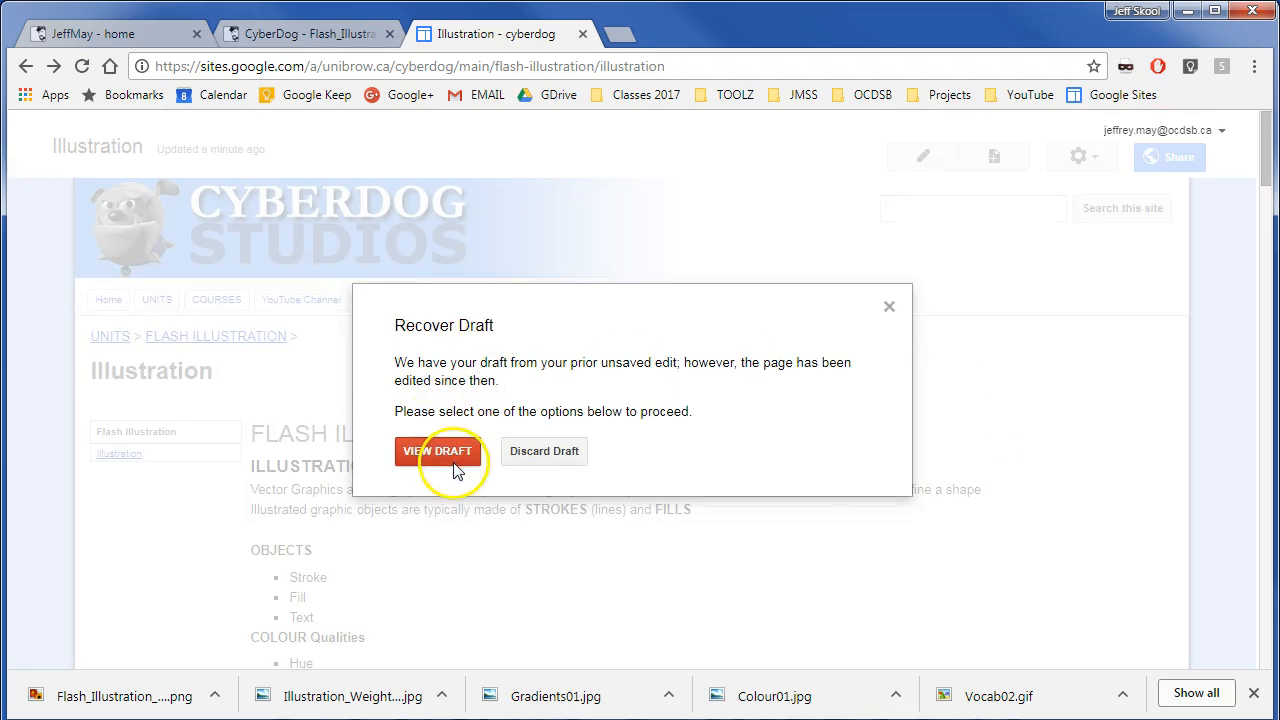
# Step: View the recovered draft, close its window, and review the images on the published Illustration page
pyautogui.click(457, 455)
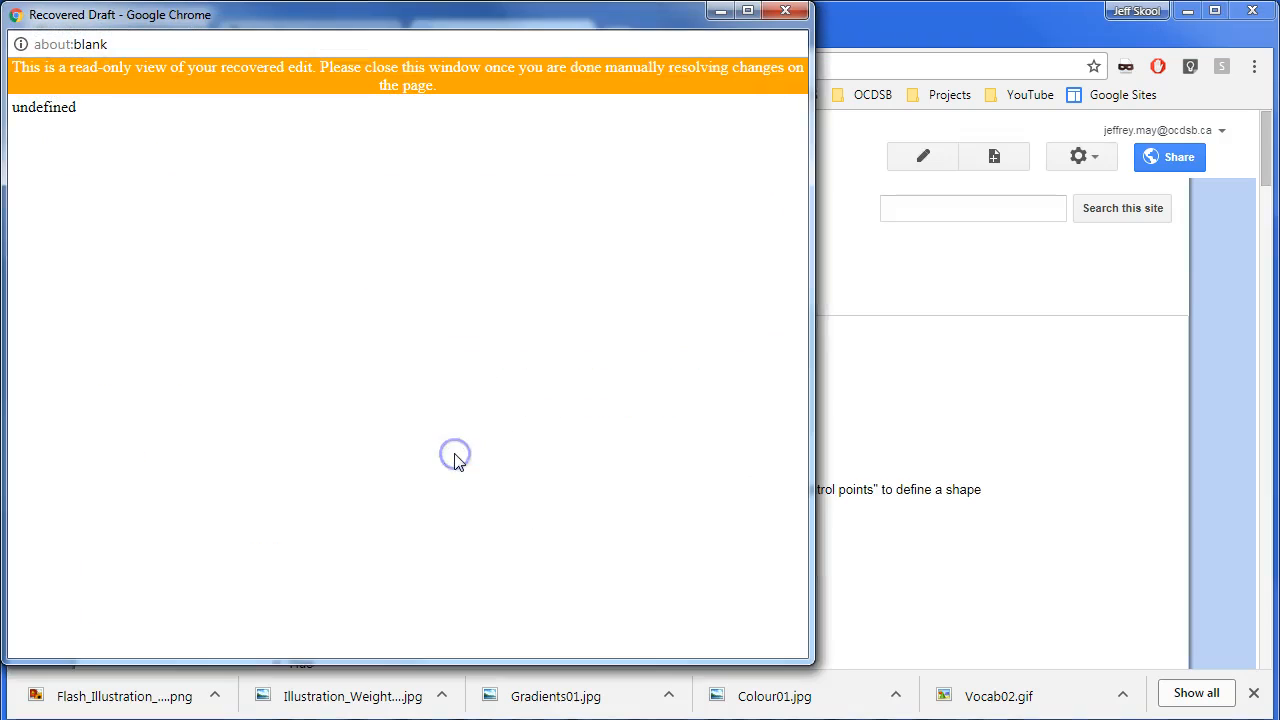
pyautogui.click(785, 11)
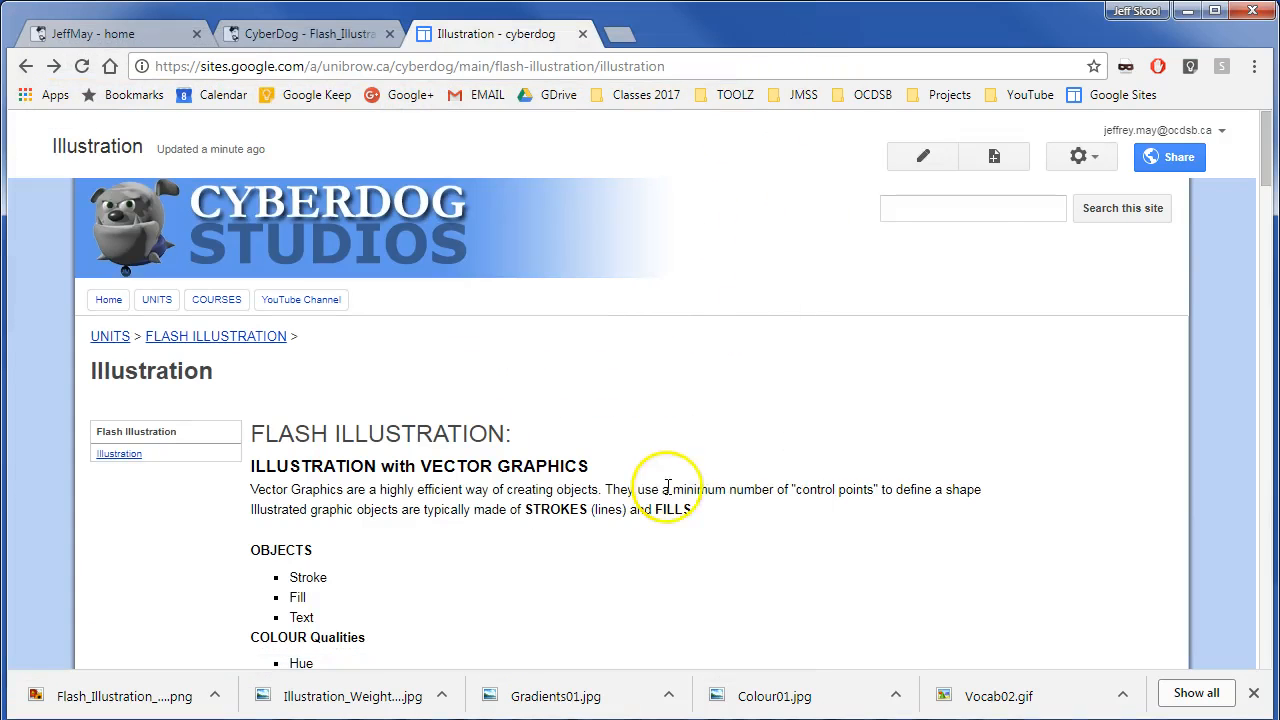
pyautogui.scroll(-15, 1013, 305)
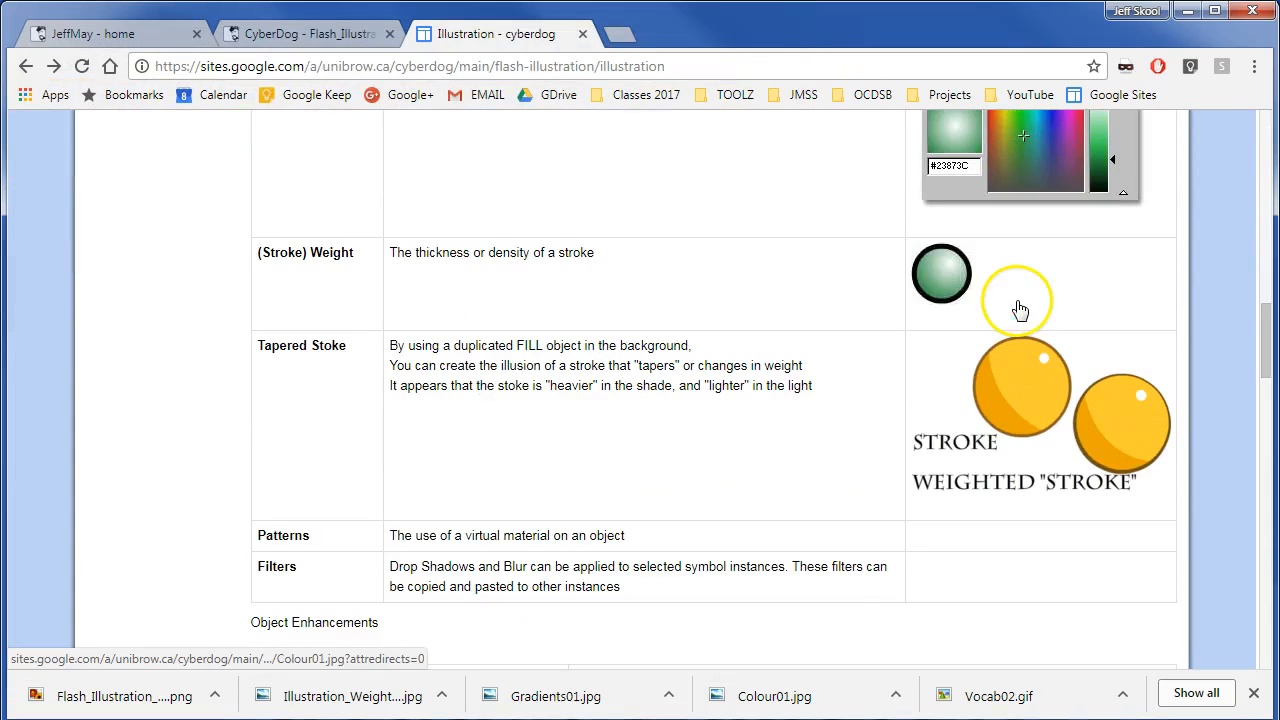
pyautogui.scroll(15, 1016, 303)
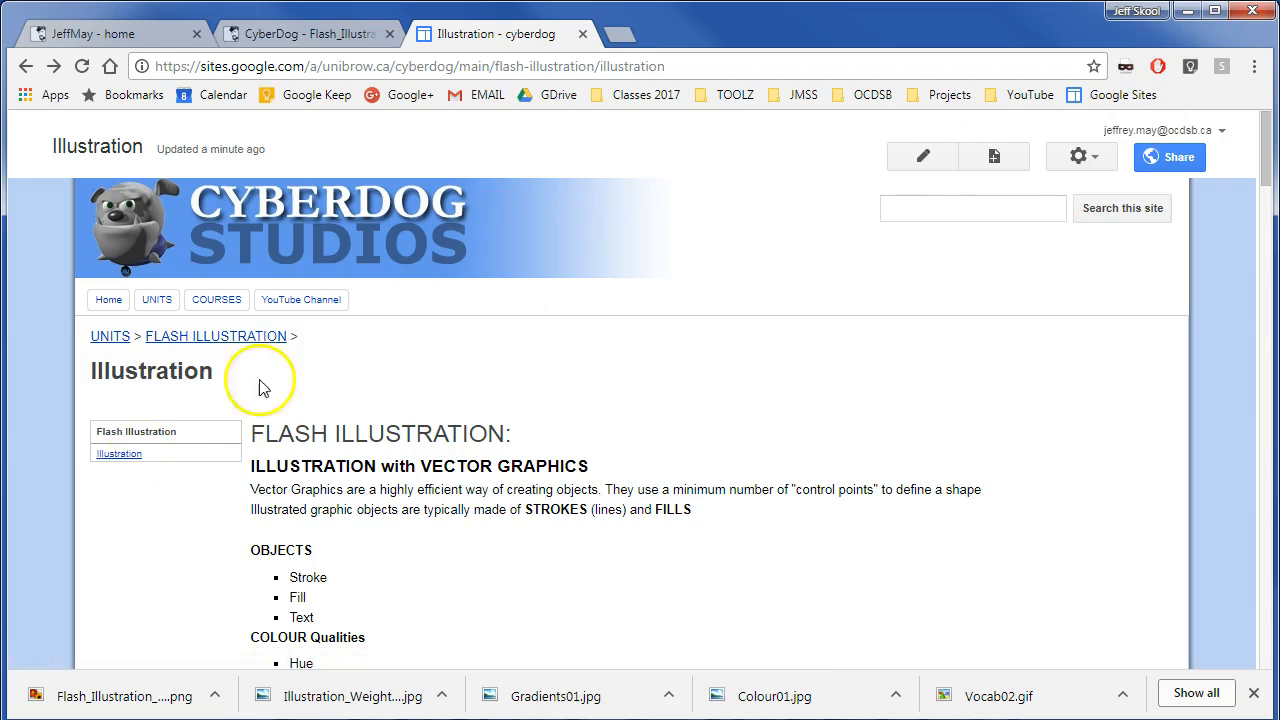
# Step: Open the wiki's Flash Illustration intro page and copy its content, from the Flash interface table through the GETTING STARTED list
pyautogui.click(273, 12)
pyautogui.scroll(10, 571, 408)
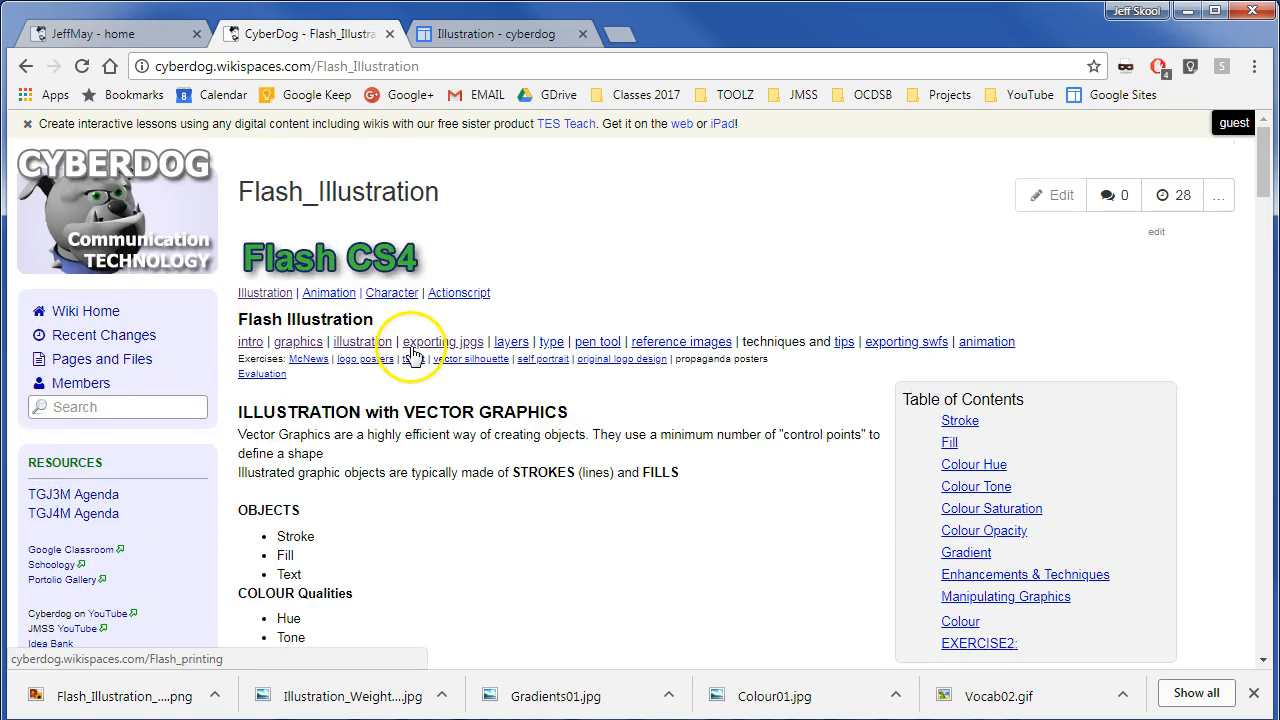
pyautogui.click(248, 342)
pyautogui.moveTo(264, 413); pyautogui.dragTo(411, 446)
pyautogui.scroll(-10, 411, 446)
pyautogui.click(938, 457)
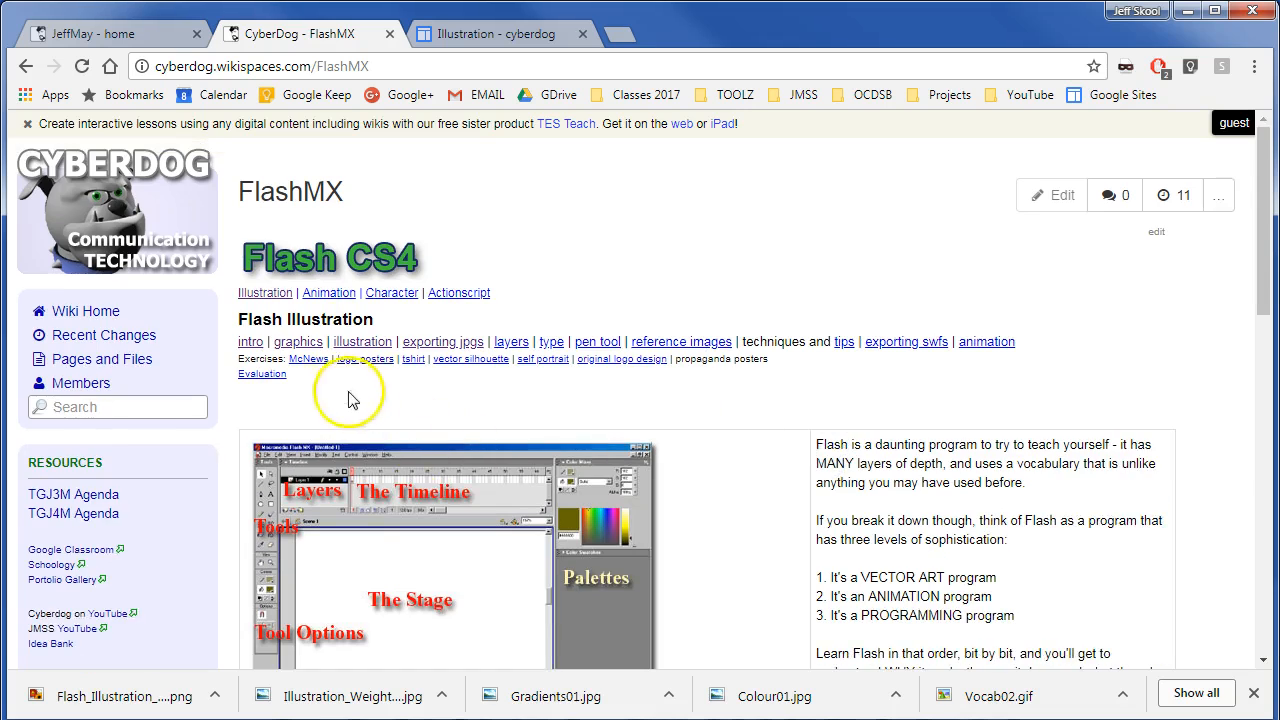
pyautogui.scroll(-5, 352, 400)
pyautogui.moveTo(238, 285); pyautogui.dragTo(855, 437)
pyautogui.hotkey('ctrl', 'c')
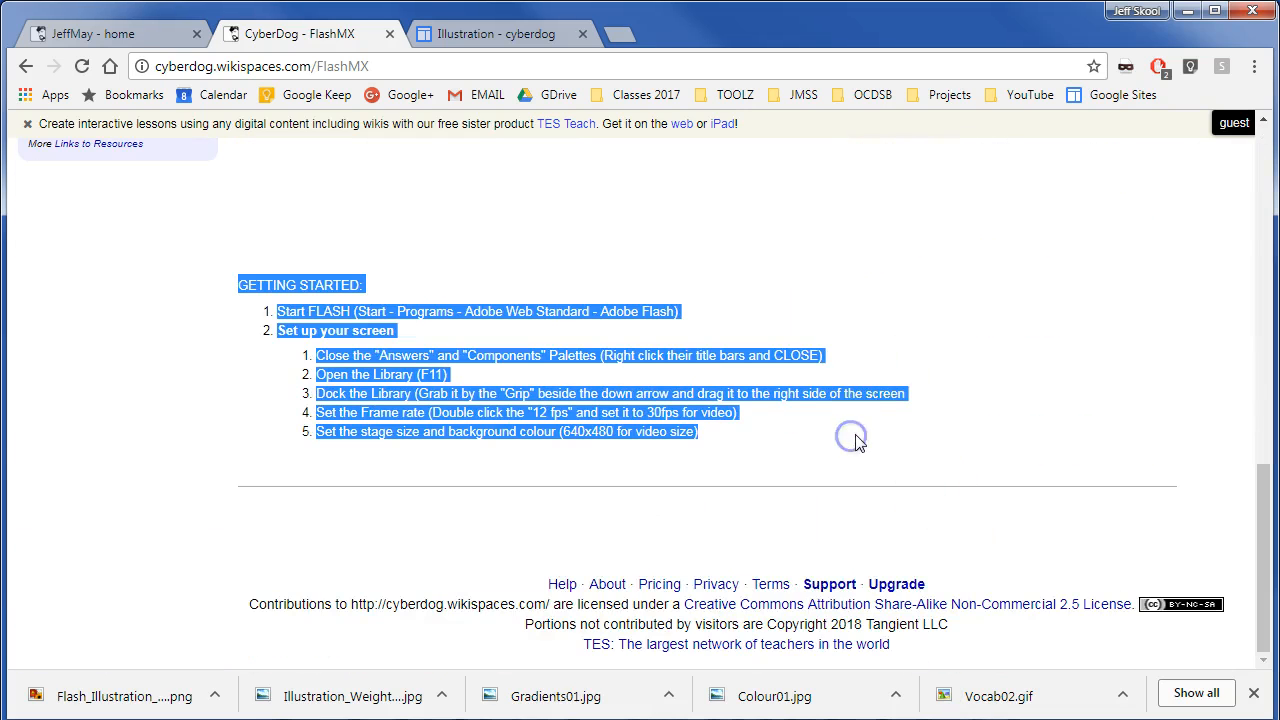
pyautogui.press('Home')
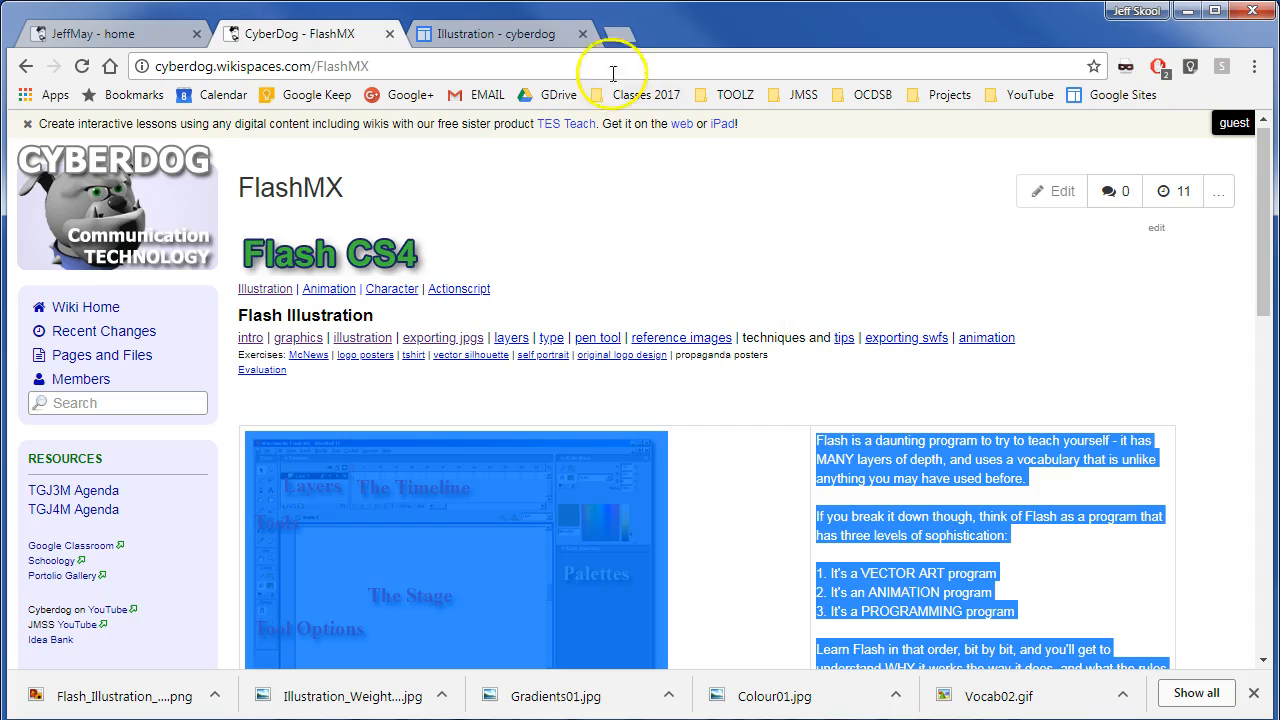
# Step: Create a Google Sites page named Intro under FLASH ILLUSTRATION, using the FLASH ILLUSTRATION Template
pyautogui.click(495, 33)
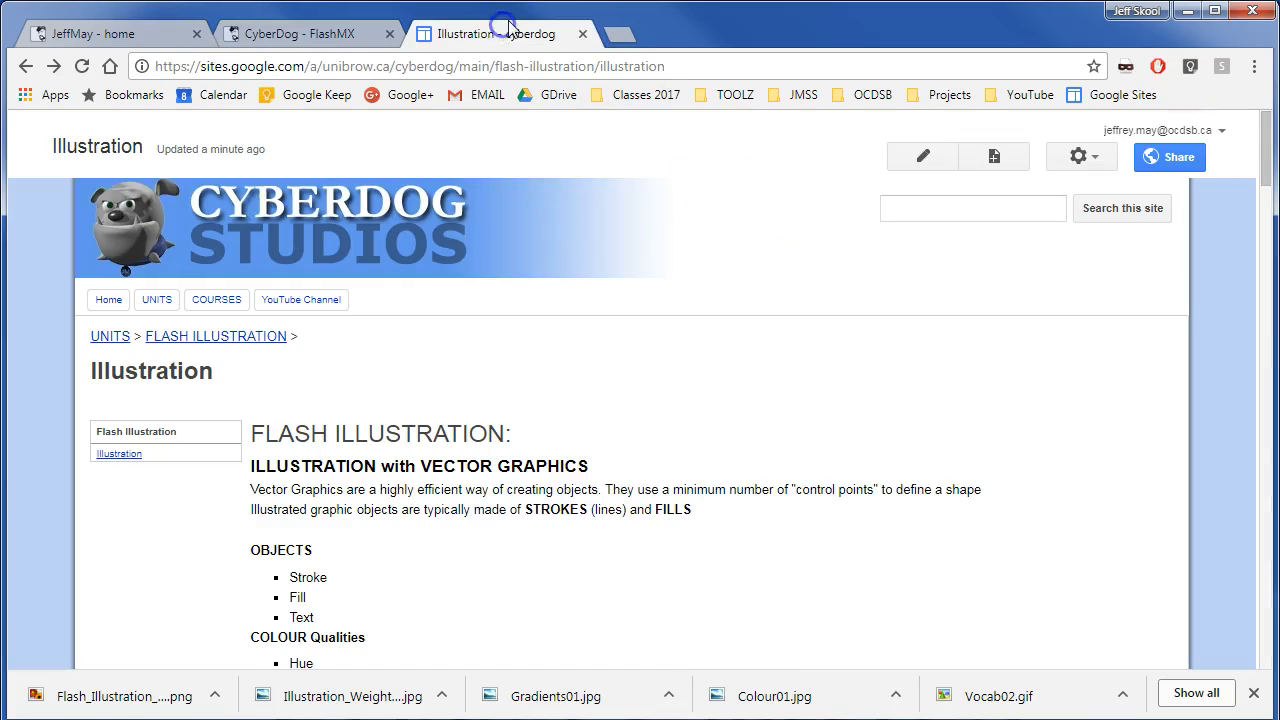
pyautogui.click(1006, 158)
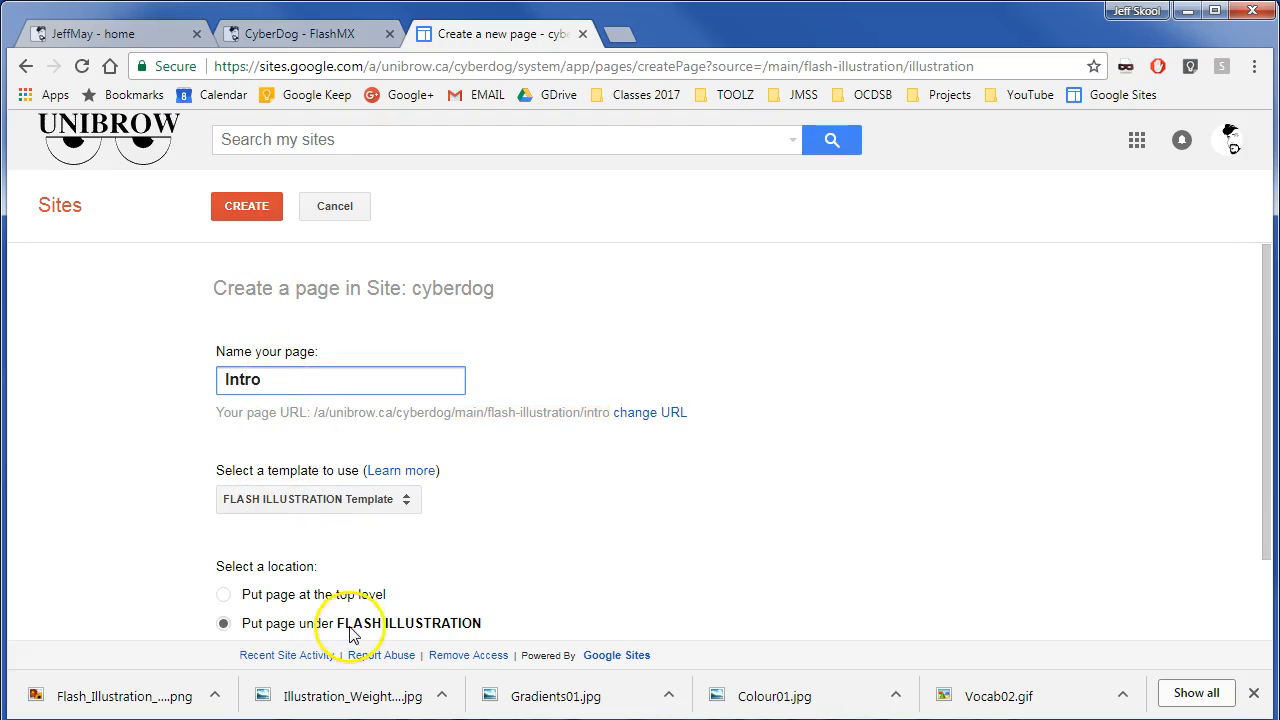
pyautogui.scroll(-1, 390, 557)
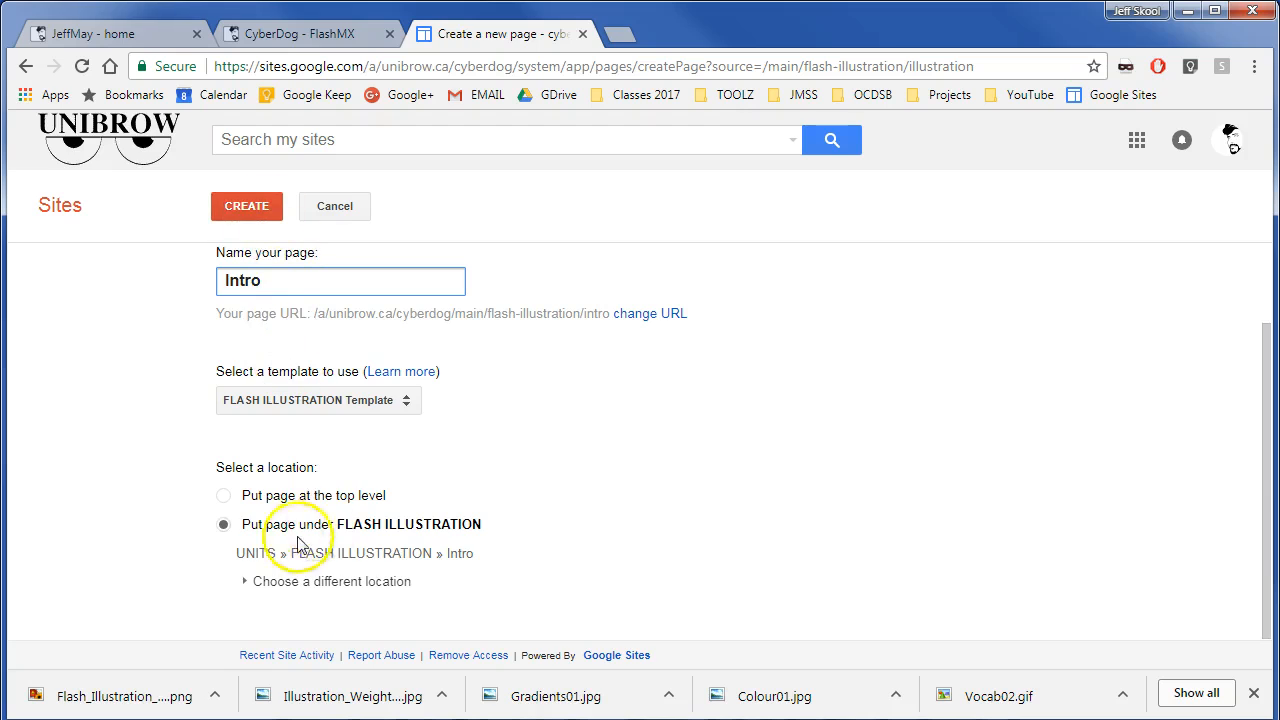
pyautogui.click(250, 210)
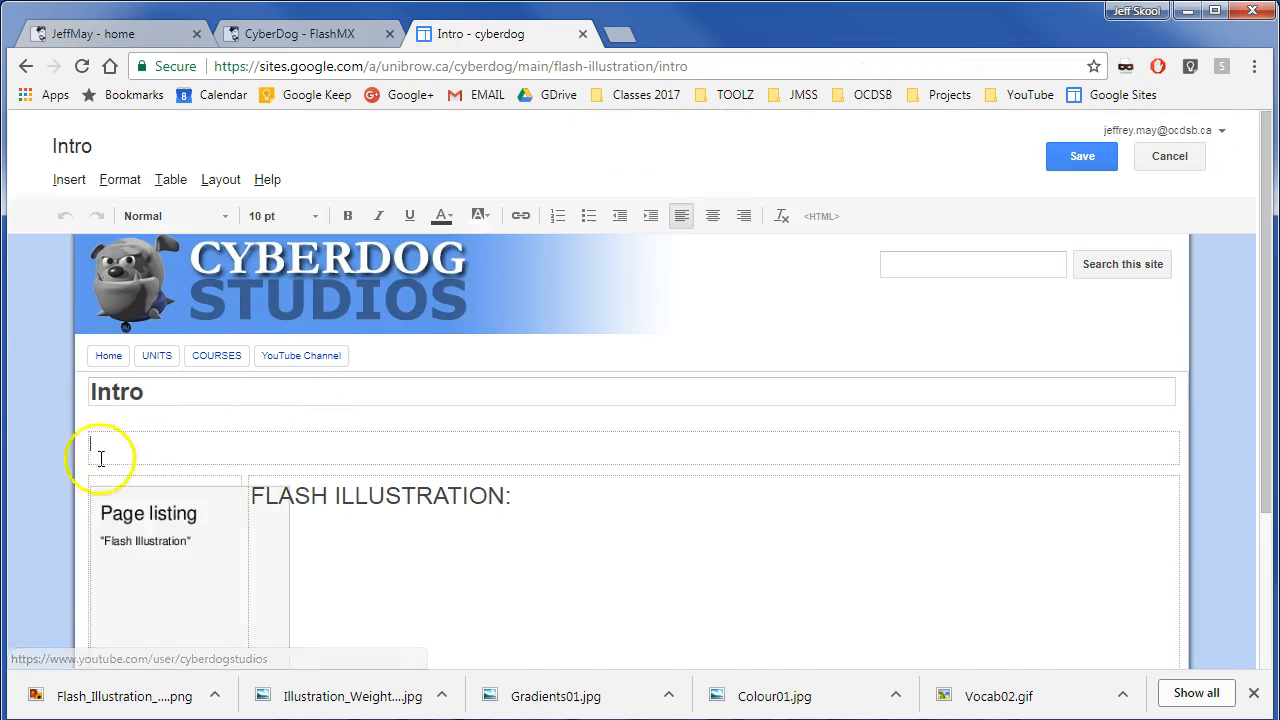
# Step: Paste the copied wiki content below the FLASH ILLUSTRATION heading on the Intro page and save the page
pyautogui.click(329, 543)
pyautogui.hotkey('ctrl', 'v')
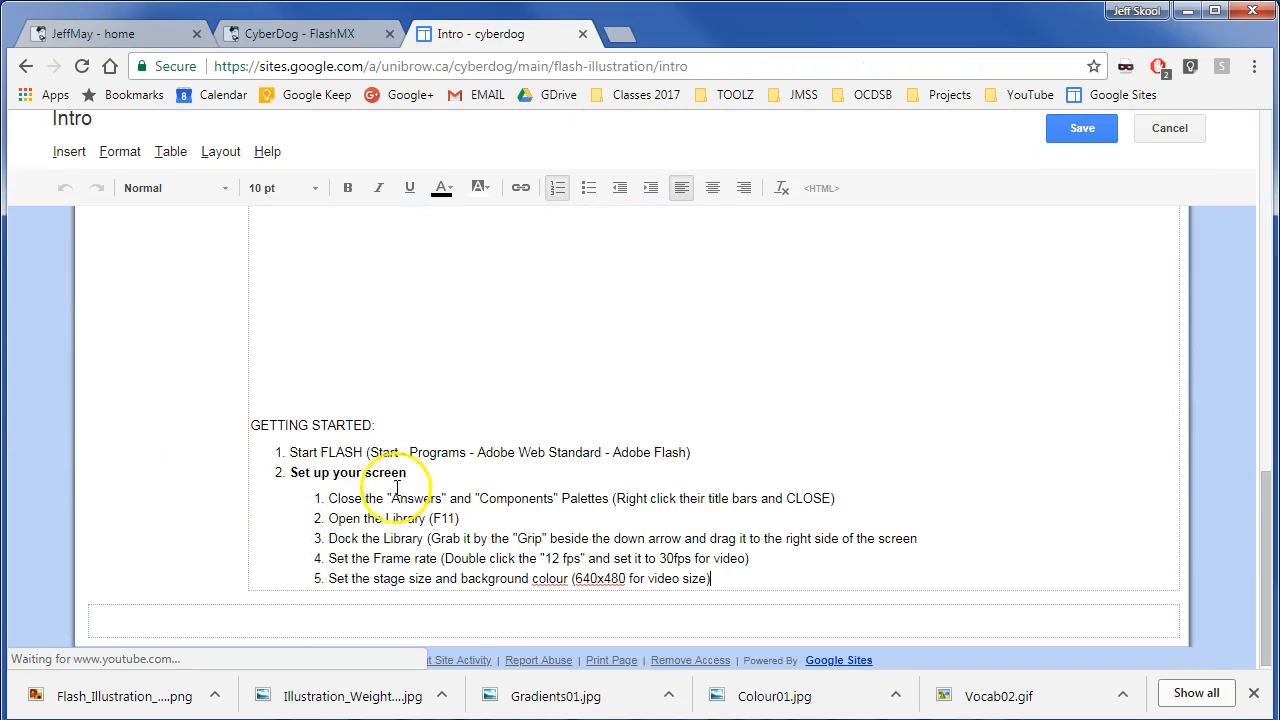
pyautogui.scroll(10, 397, 487)
pyautogui.click(1085, 129)
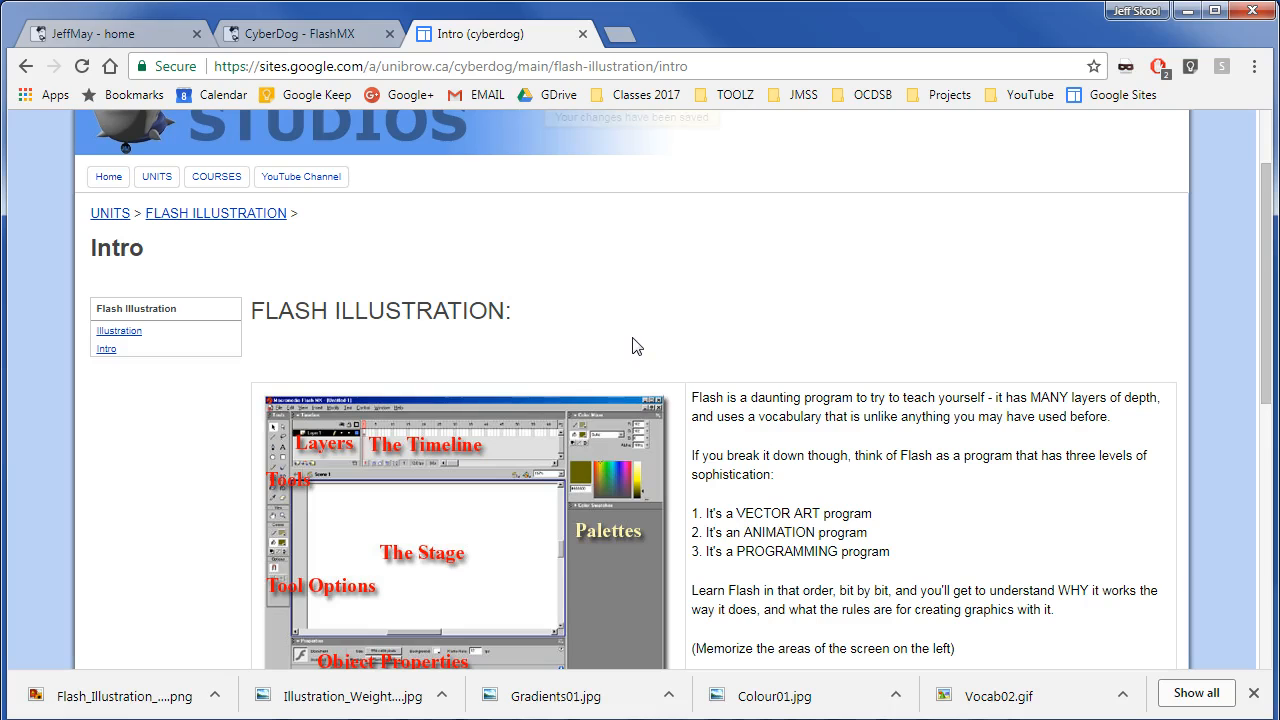
# Step: Open the VIDEO unit page and look over its topic list and the site's unit and course navigation
pyautogui.moveTo(157, 180)
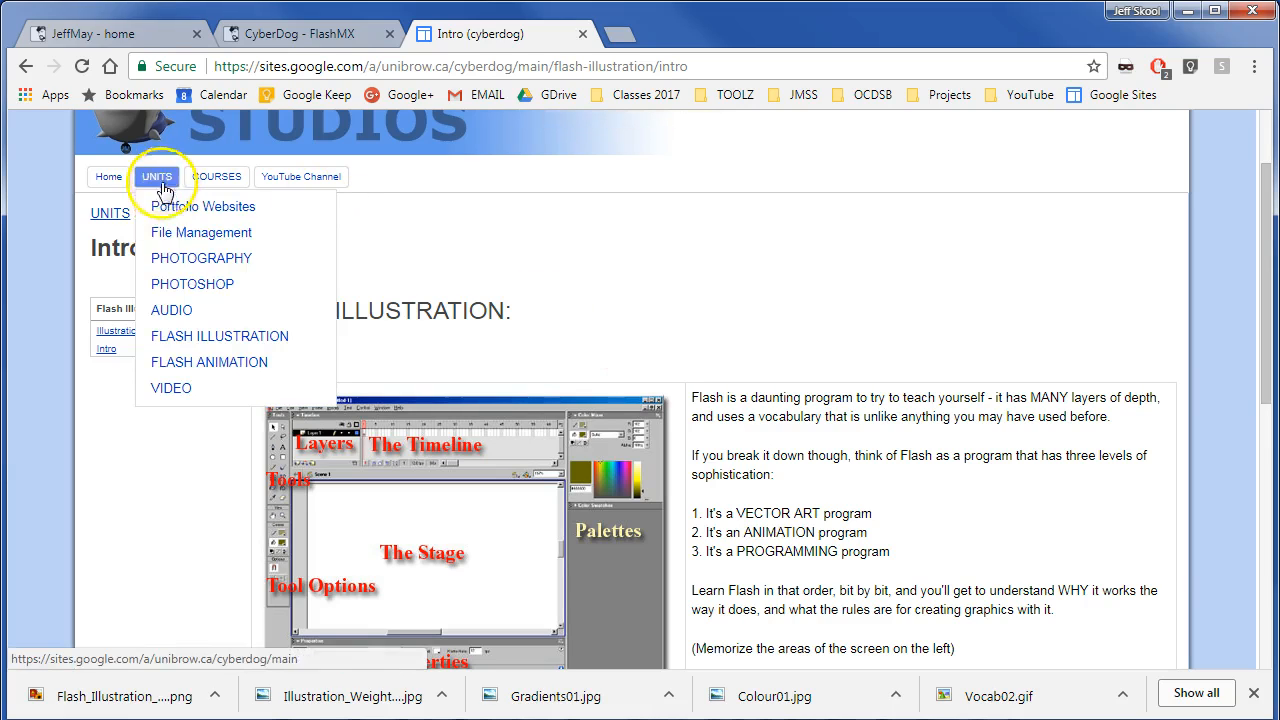
pyautogui.click(172, 388)
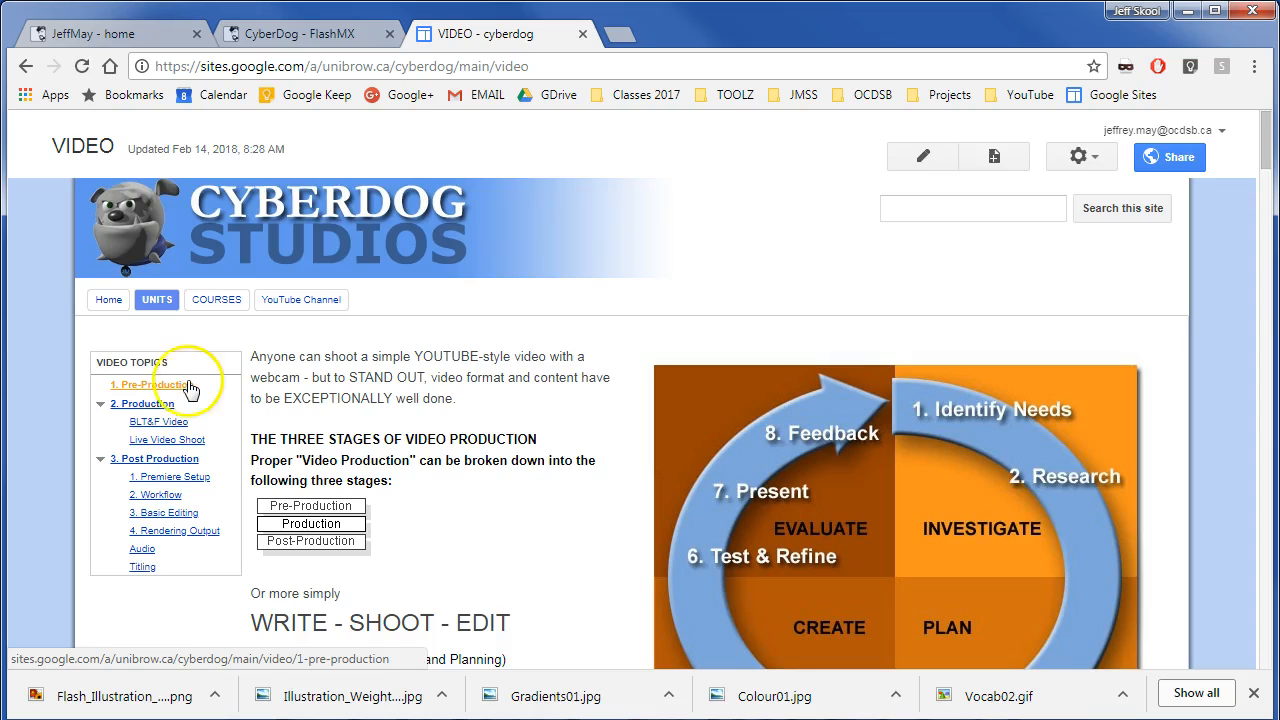
pyautogui.scroll(-2, 184, 386)
pyautogui.scroll(2, 165, 305)
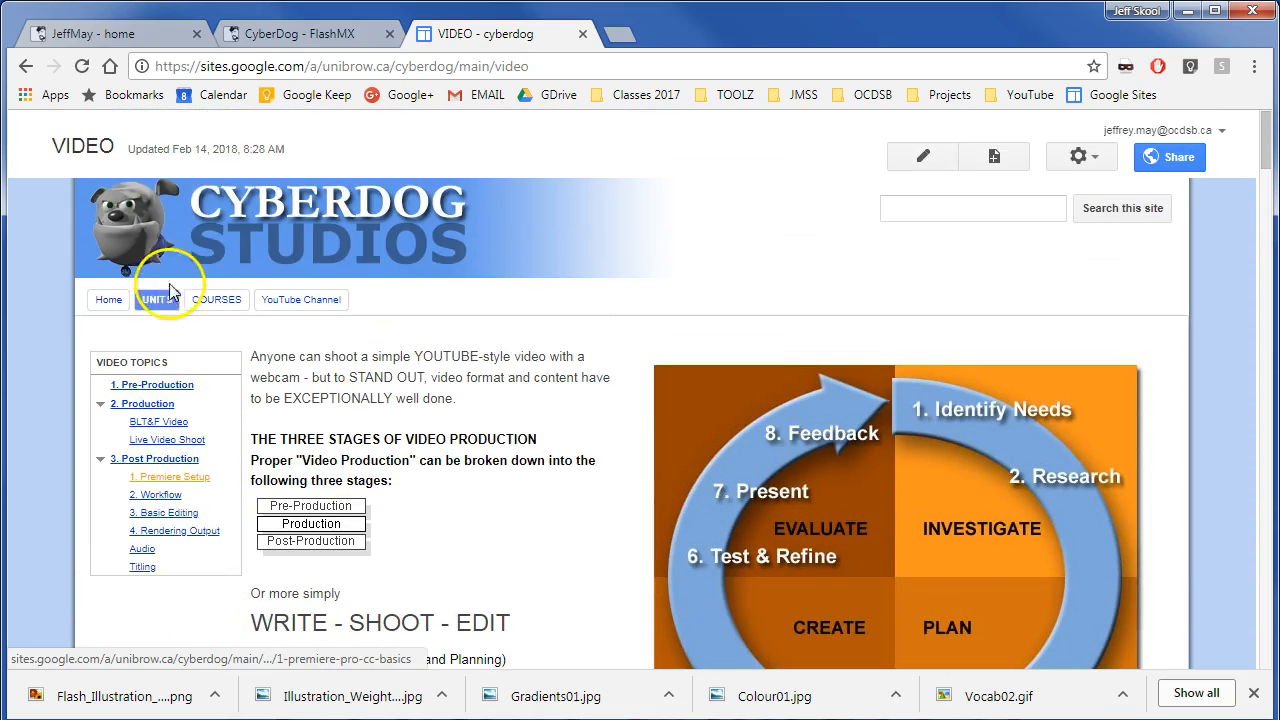
pyautogui.moveTo(170, 300)
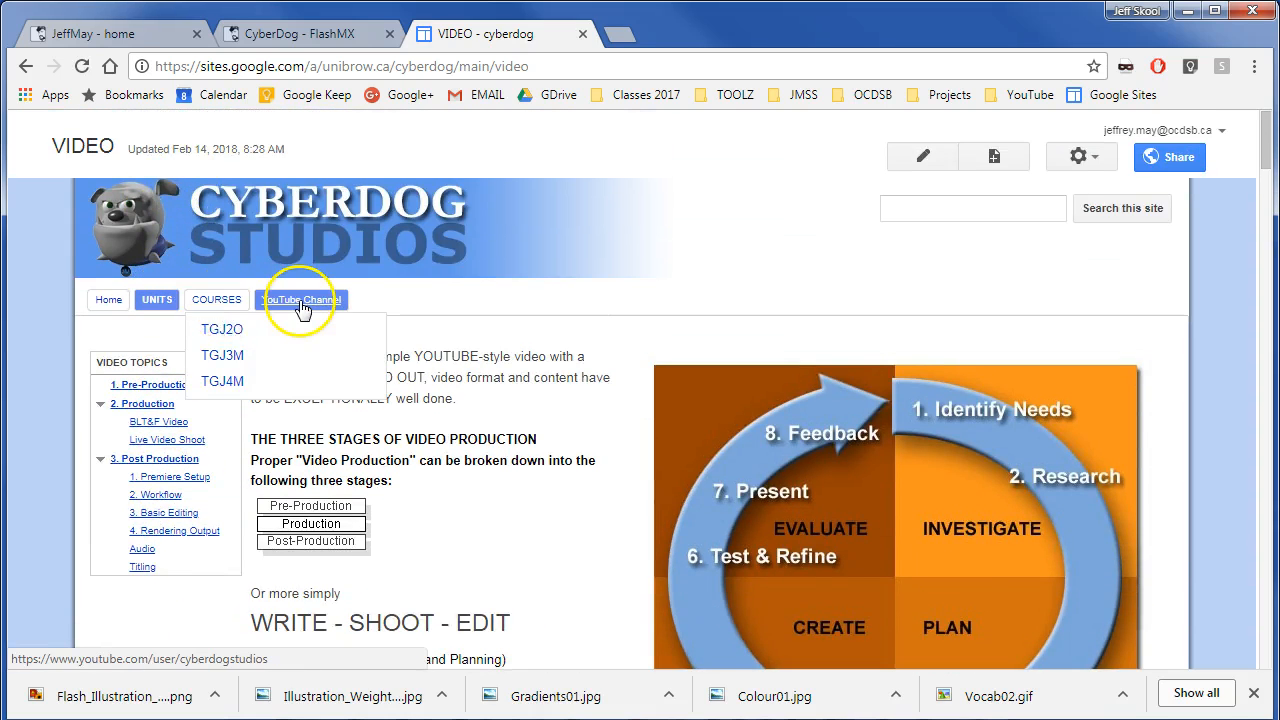